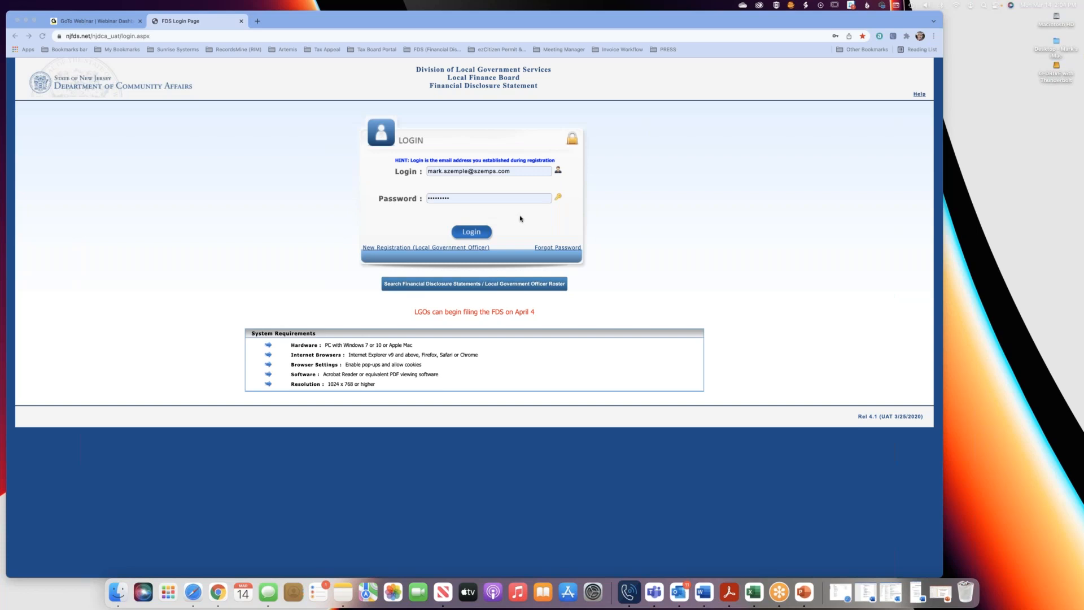
View the forgotten-password page and return to the login page.
click(556, 248)
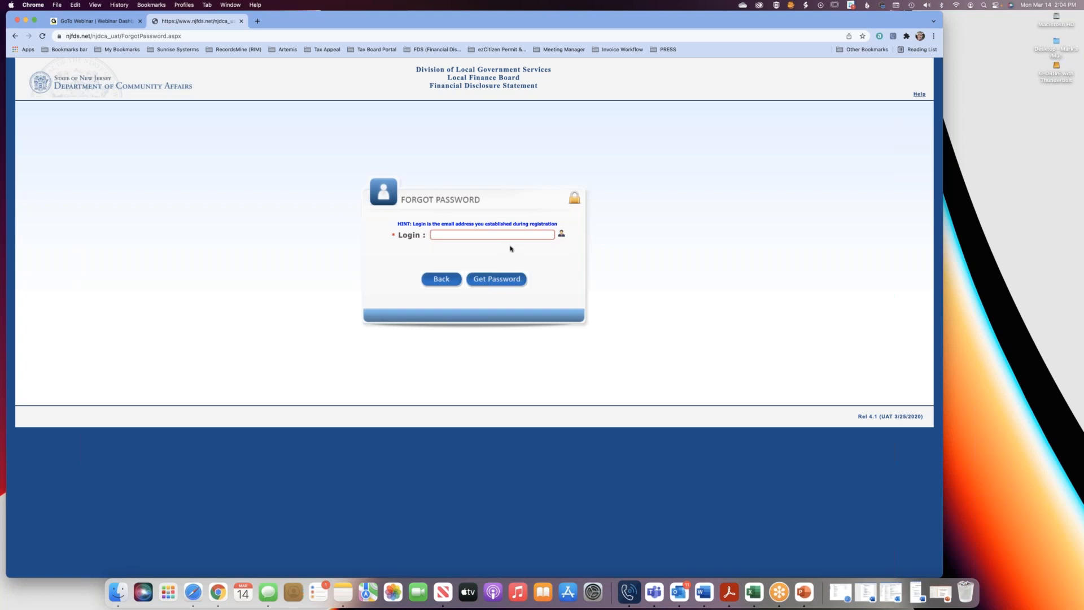
click(442, 281)
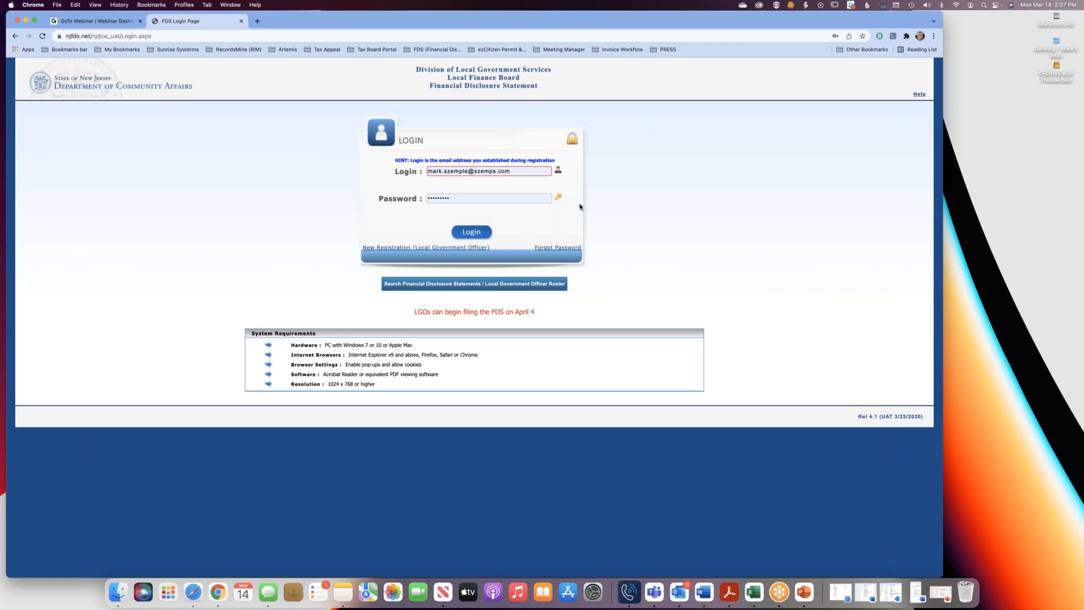
Log in to the local government entity account by entering its e-mail address as the login and the account password.
drag(526, 172, 370, 172)
key(BackSpace)
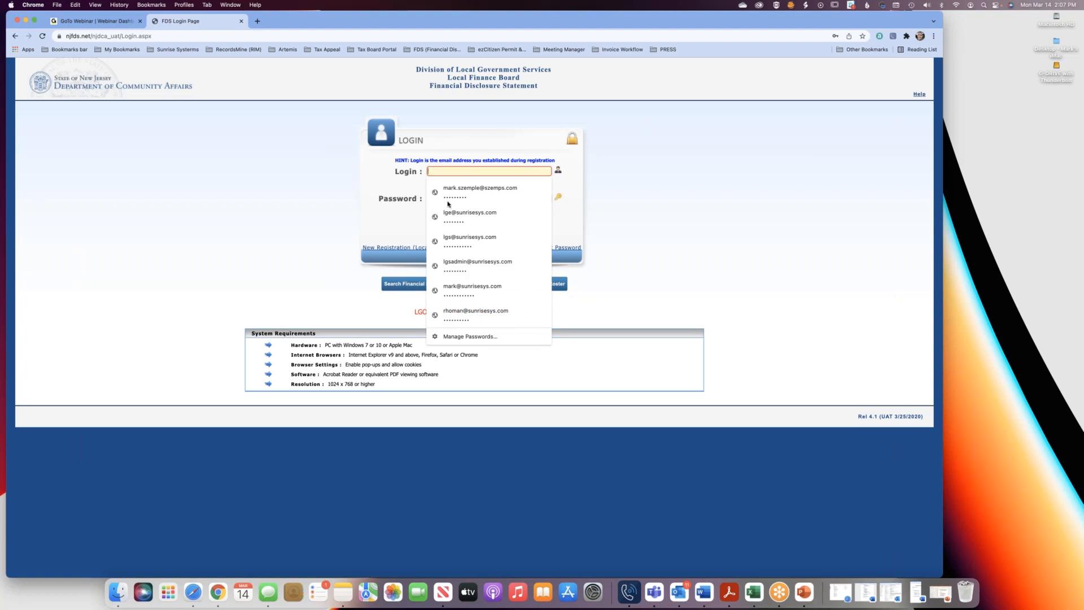
text(R)
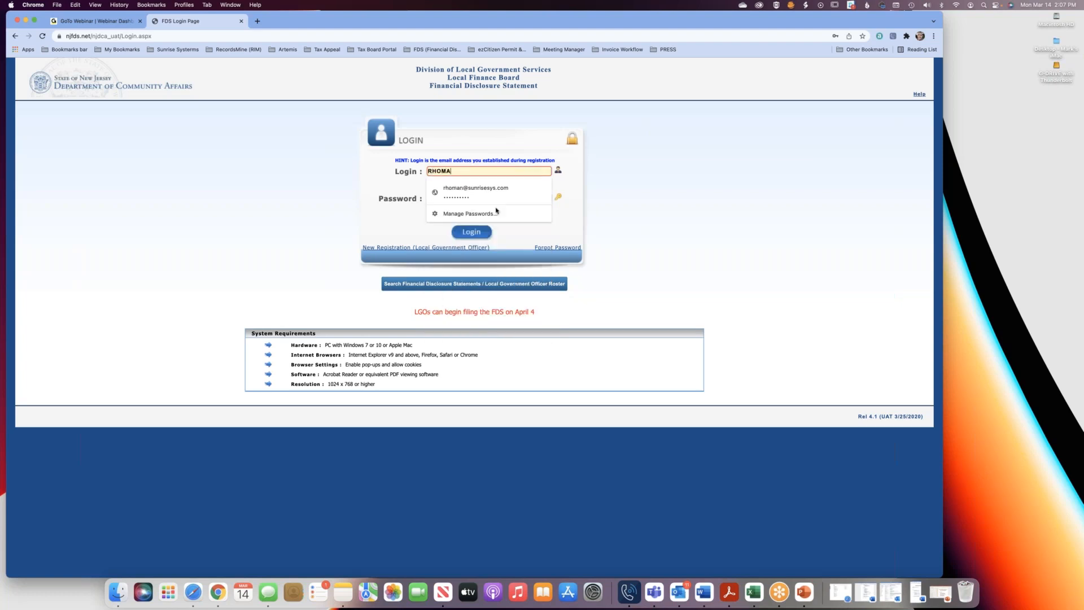
key(BackSpace)
key(Tab)
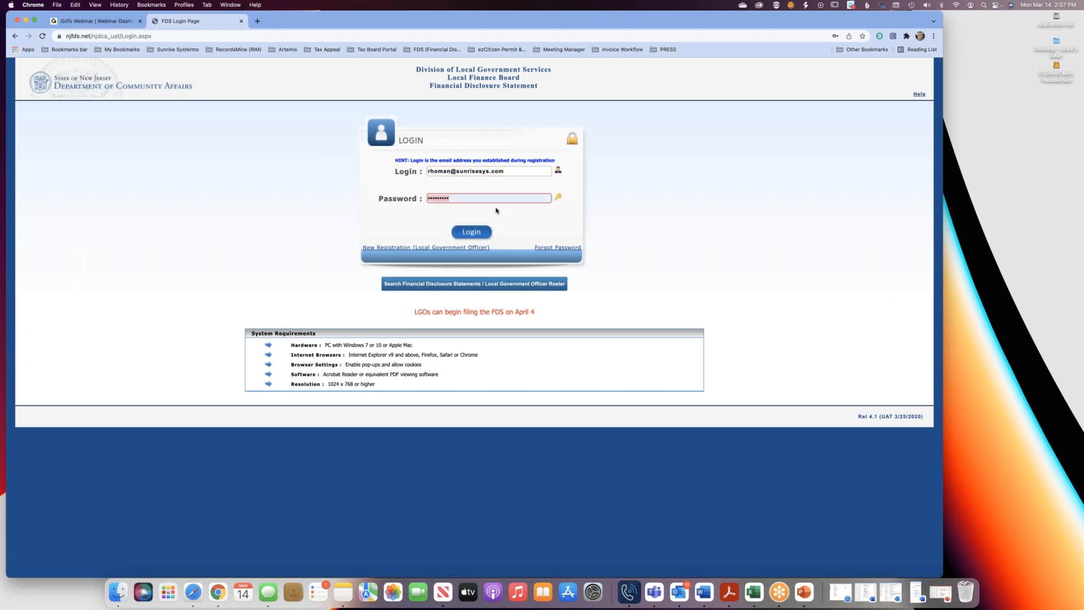
text(•••••••••)
key(Return)
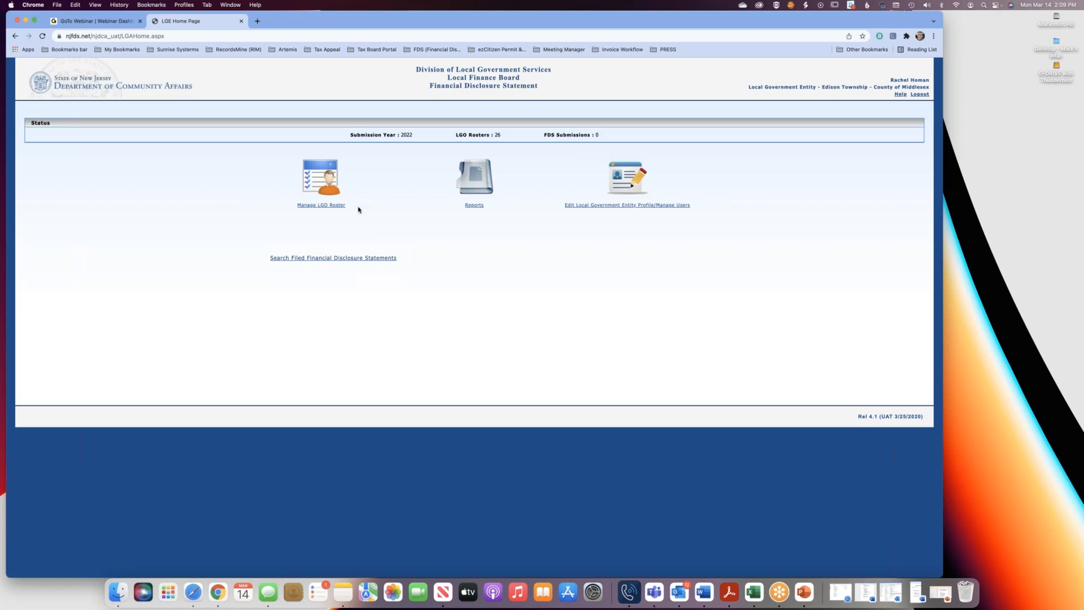
Open the Manage LGO Roster page and view the choices of the FDS Filed Status and LGO Active Status filters without changing them.
click(321, 206)
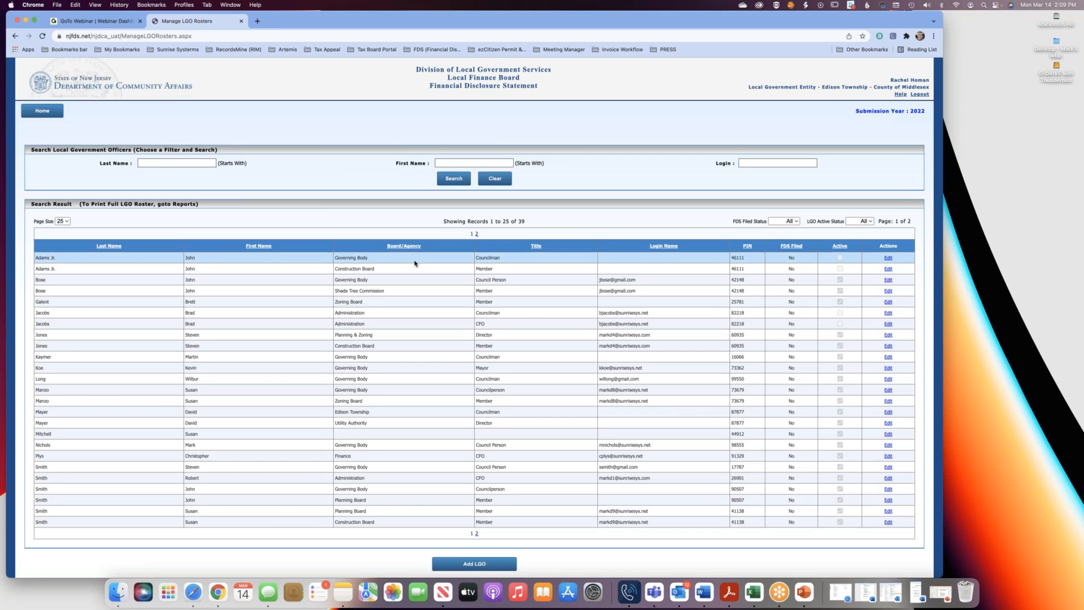
scroll(415, 263, down, 1)
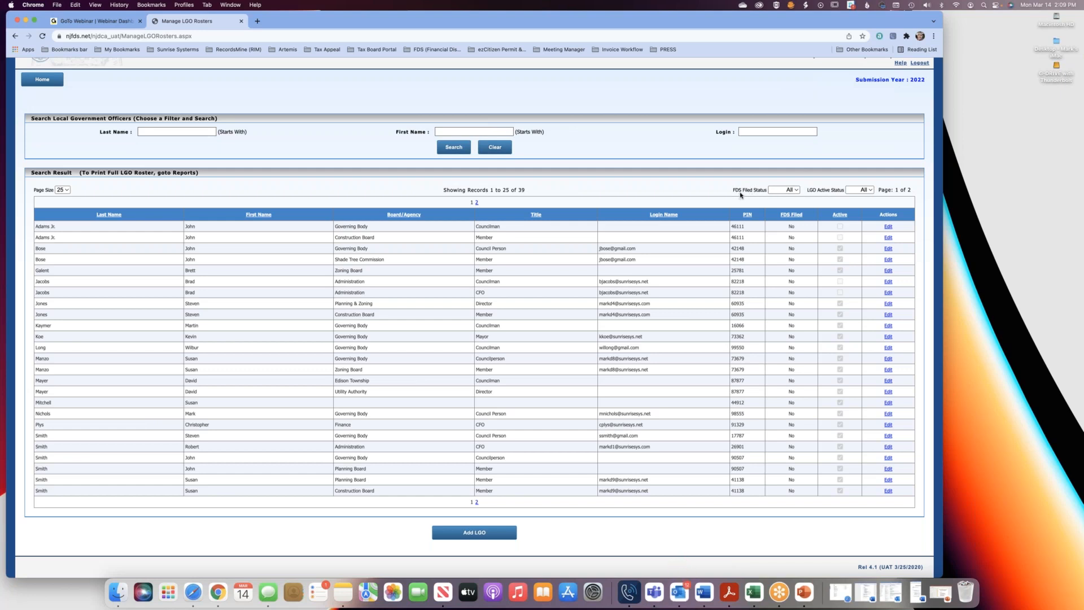
click(797, 192)
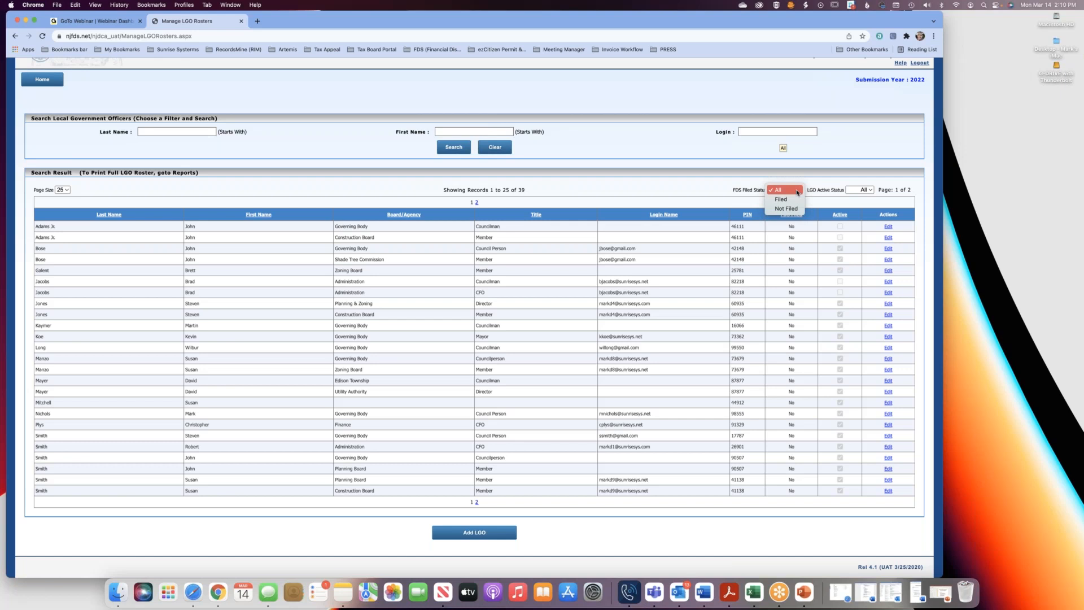
click(817, 177)
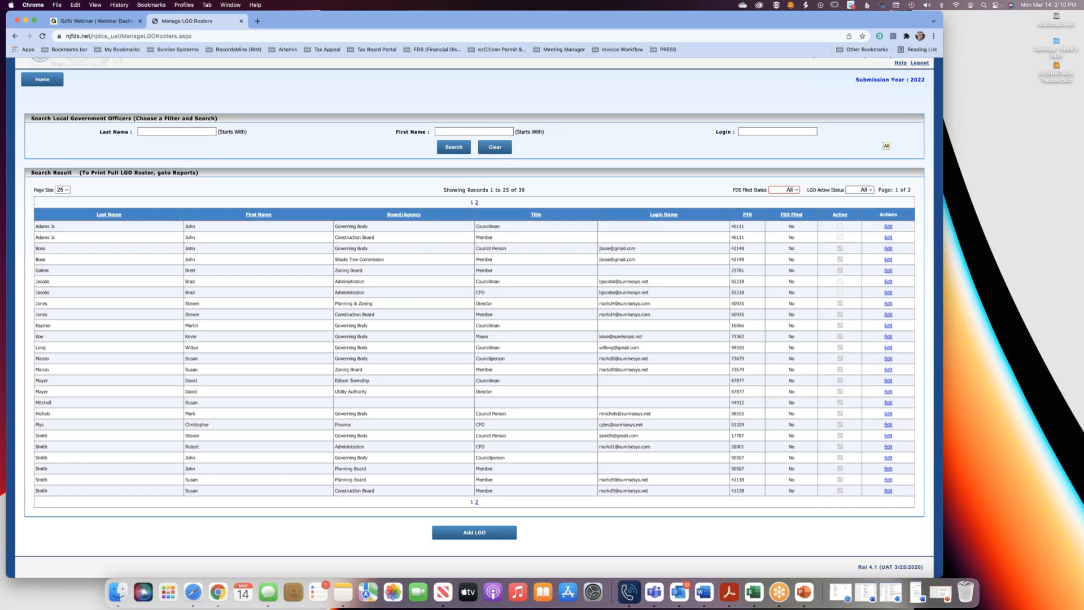
click(862, 190)
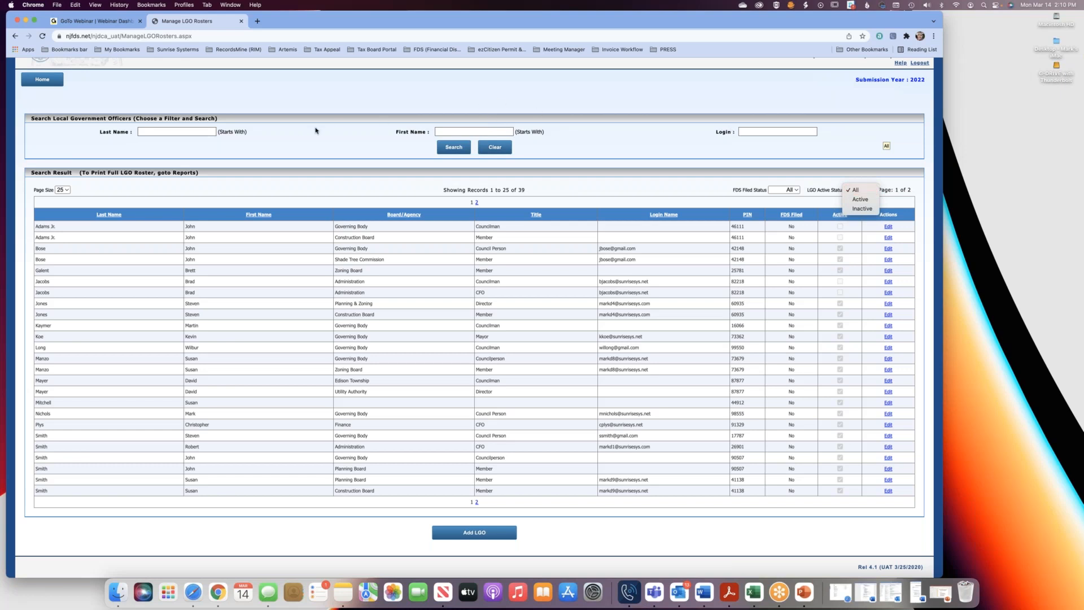
click(300, 139)
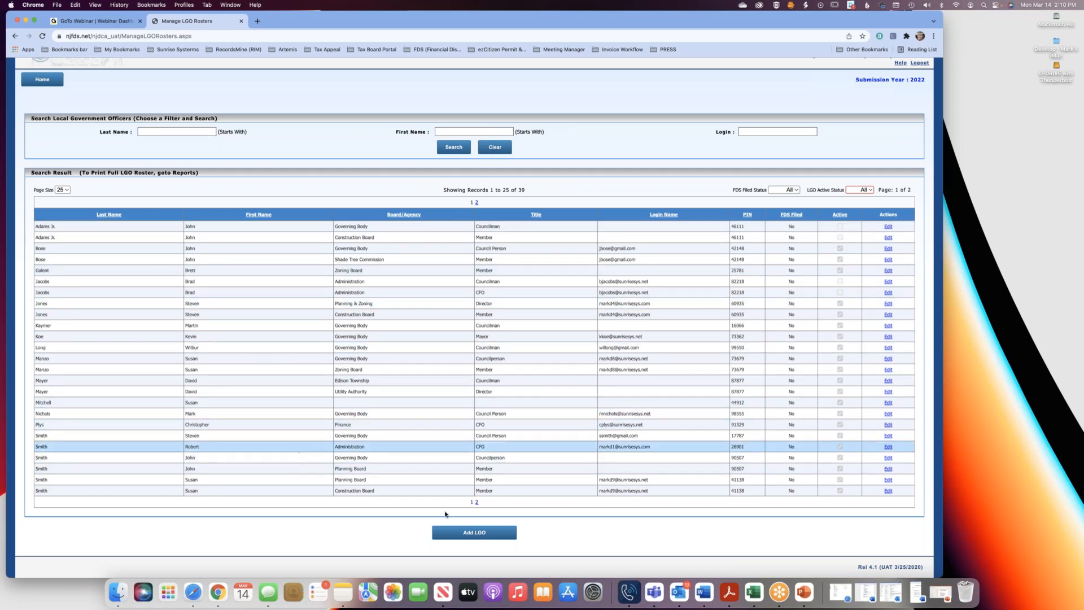
Check the second page of the roster, and set the page size to 50 to look through all records on one page.
click(476, 503)
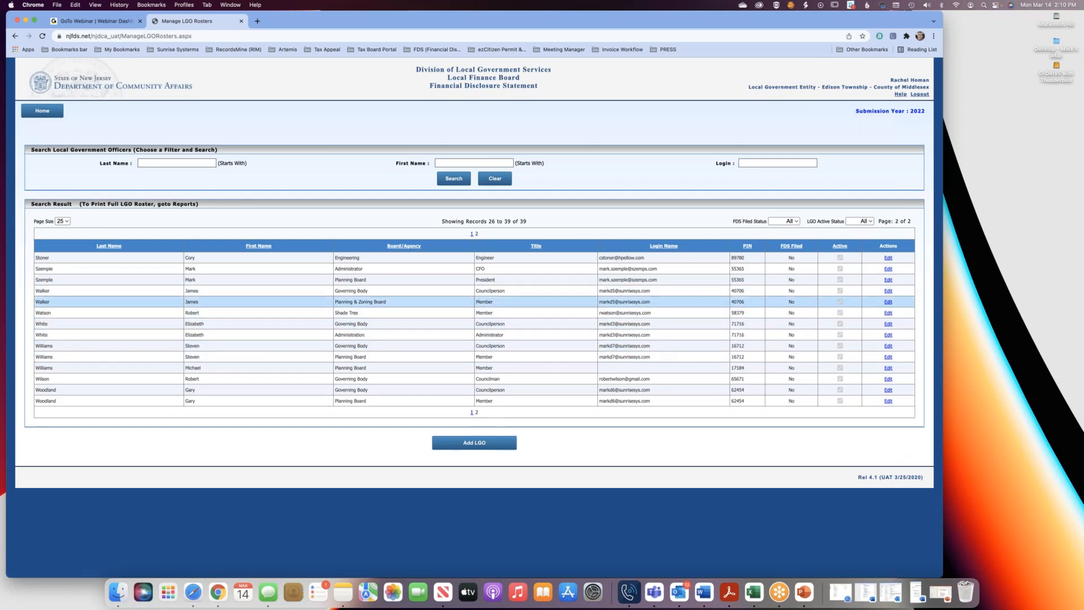
click(471, 414)
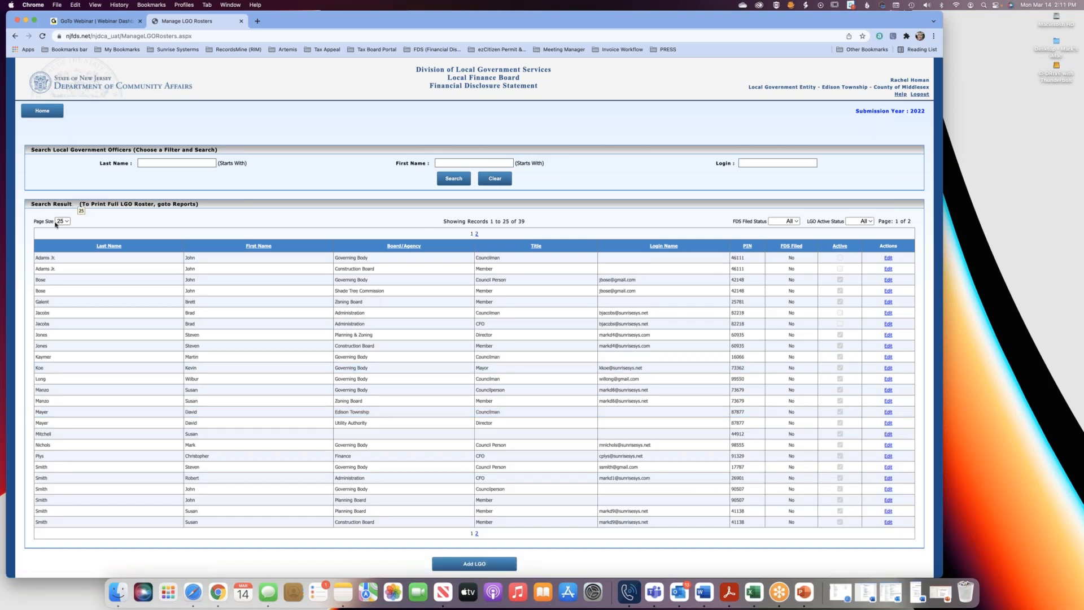
click(65, 221)
click(62, 230)
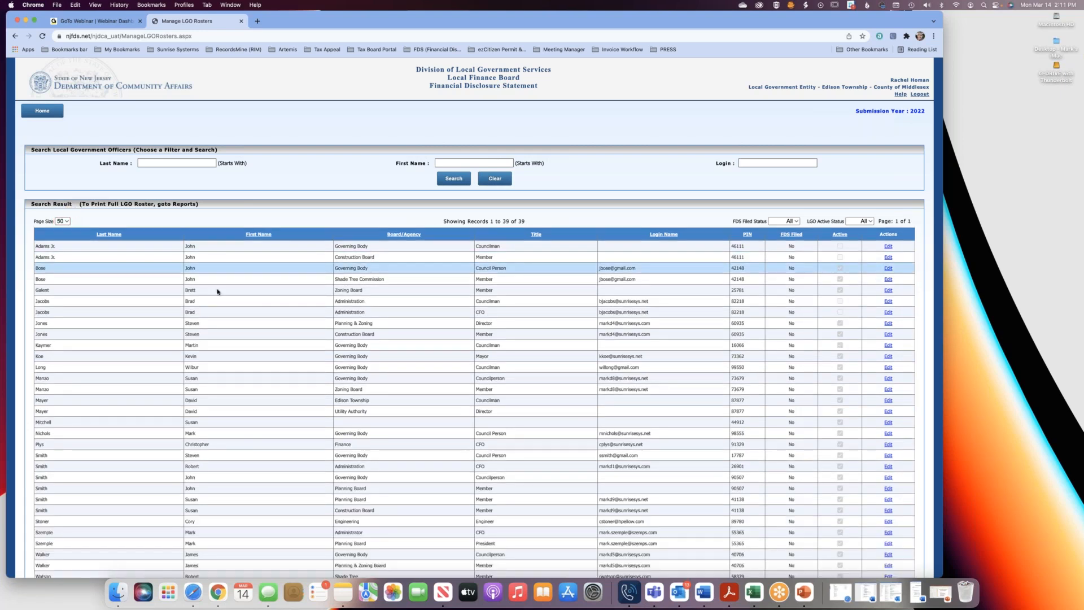
scroll(216, 291, down, 5)
scroll(214, 290, down, 1)
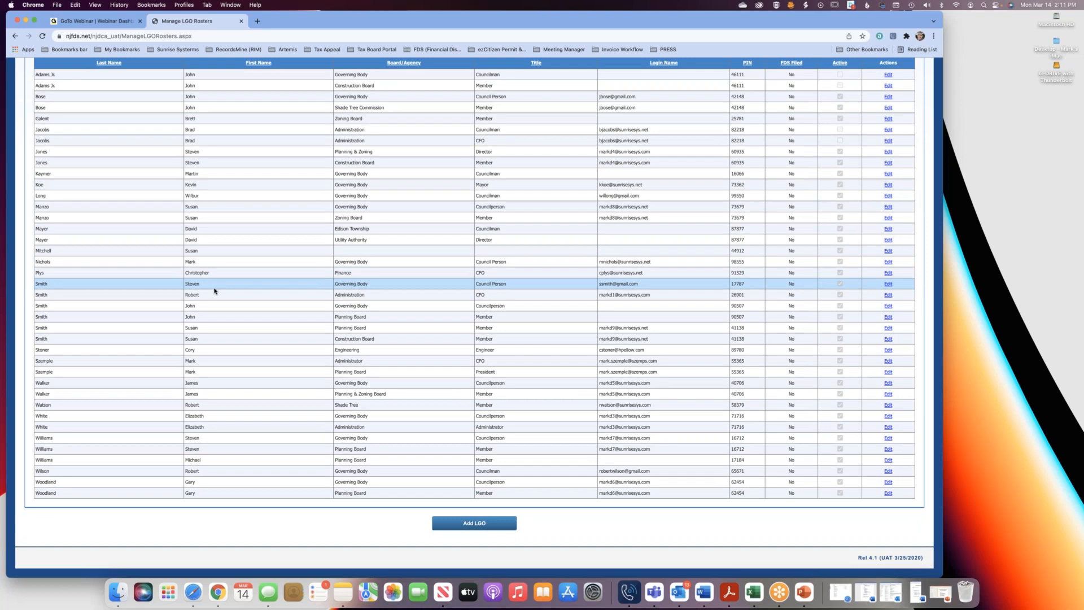
scroll(214, 291, up, 6)
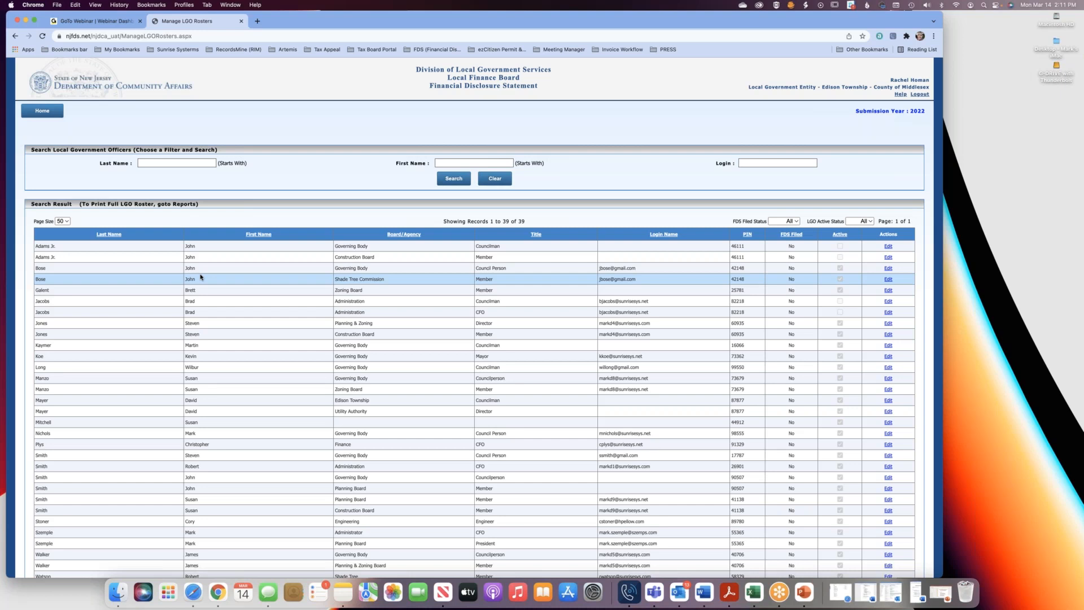
click(171, 163)
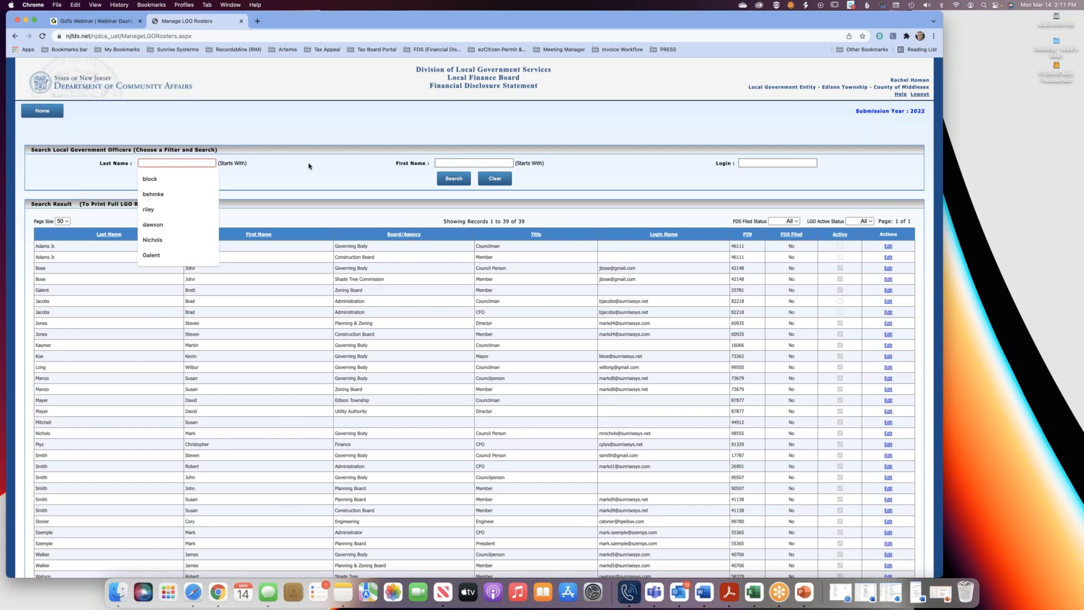
click(404, 215)
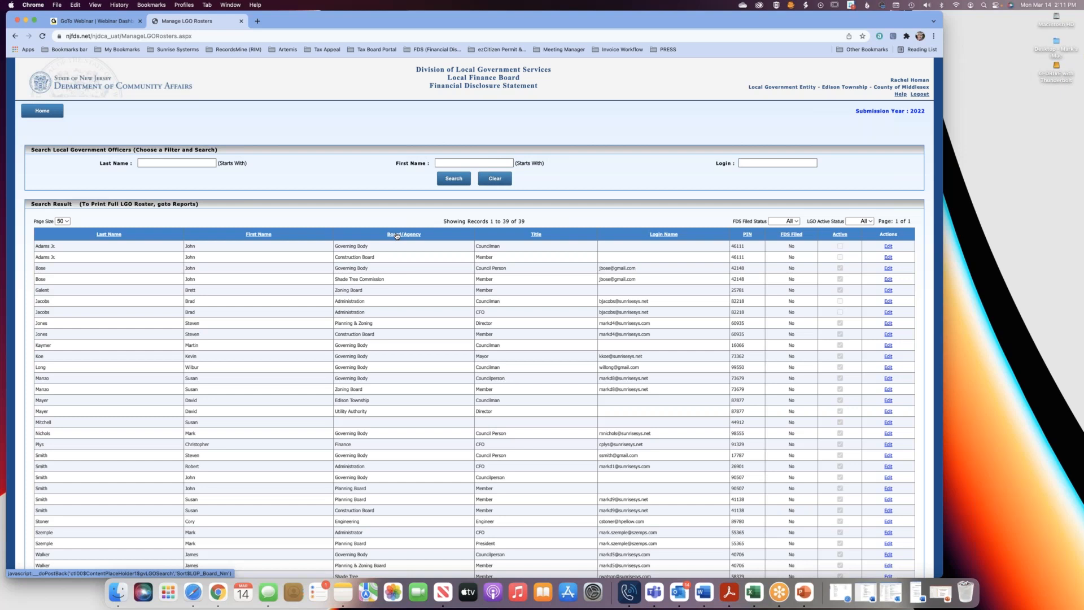
Sort the LGO roster by Title and look through the officers grouped by position.
click(535, 235)
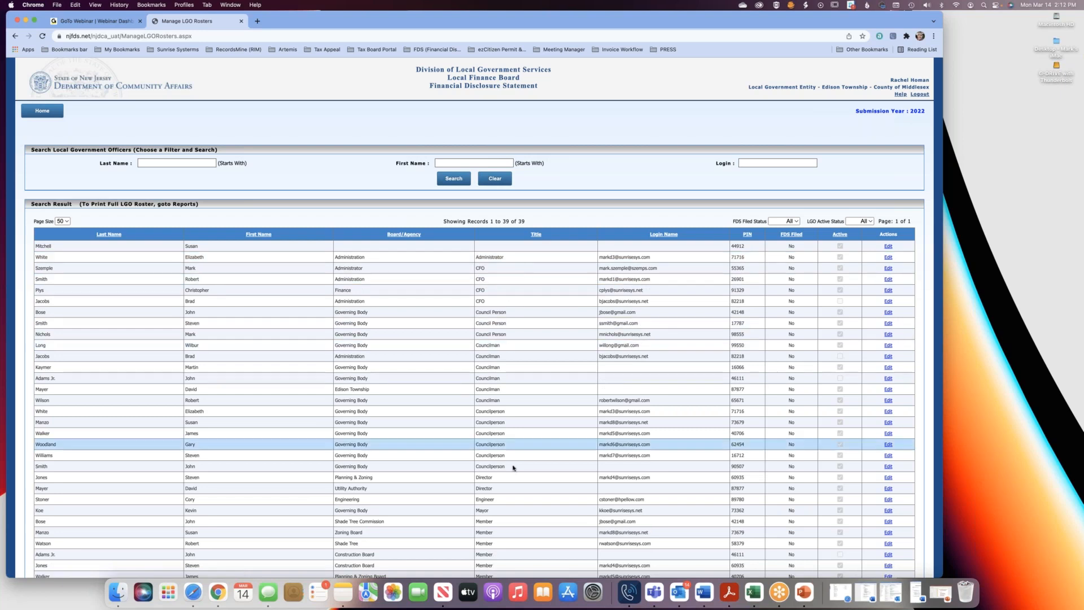
scroll(514, 470, down, 1)
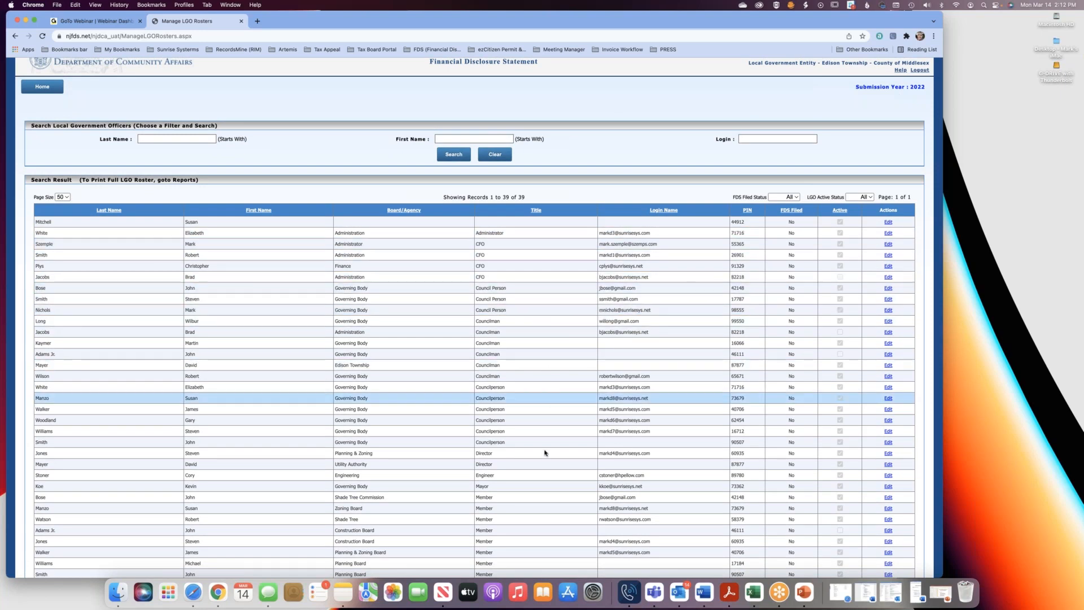
scroll(542, 499, down, 3)
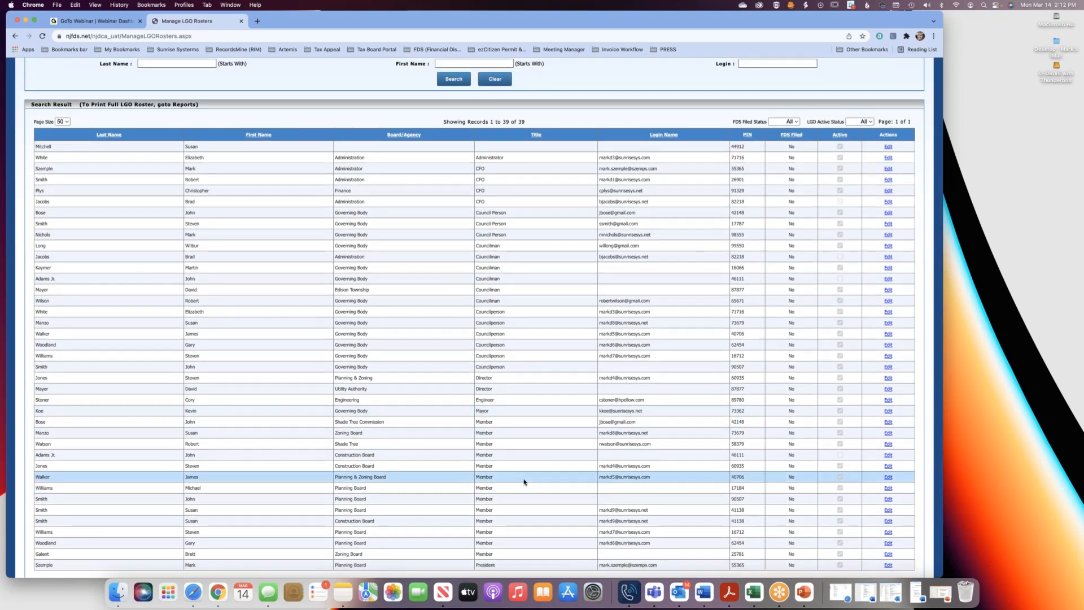
scroll(533, 480, down, 3)
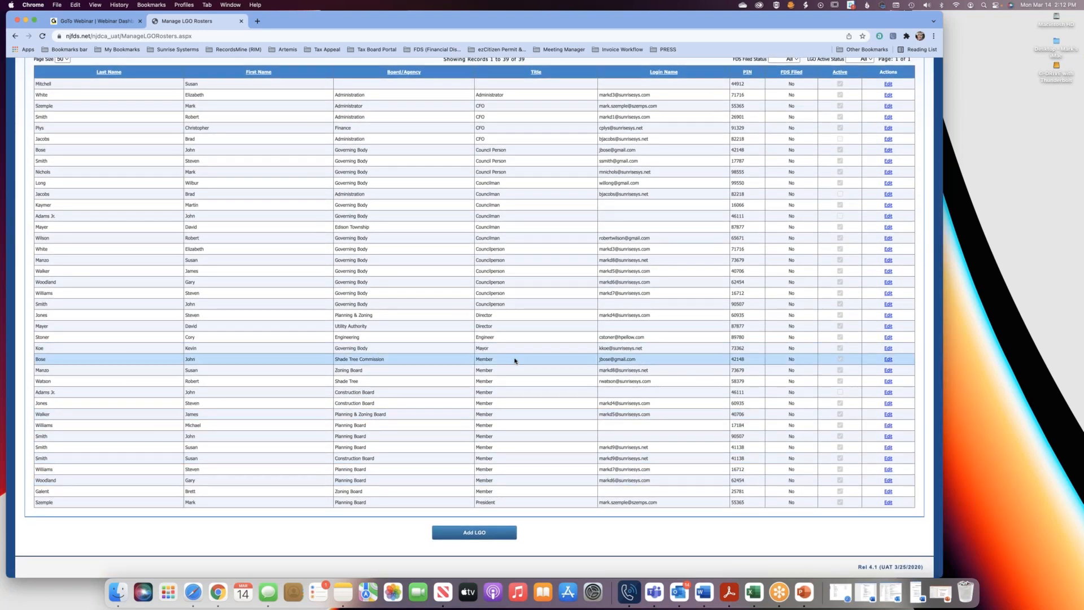
scroll(514, 363, up, 5)
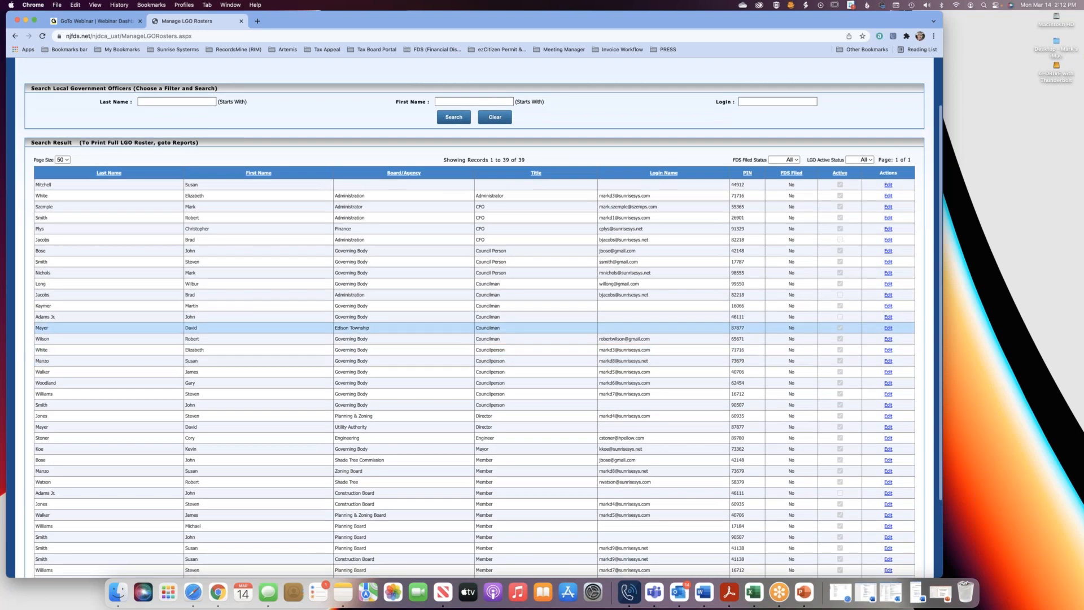
Sort the roster by Last Name in ascending, descending and again ascending order, and by Login Name.
click(109, 174)
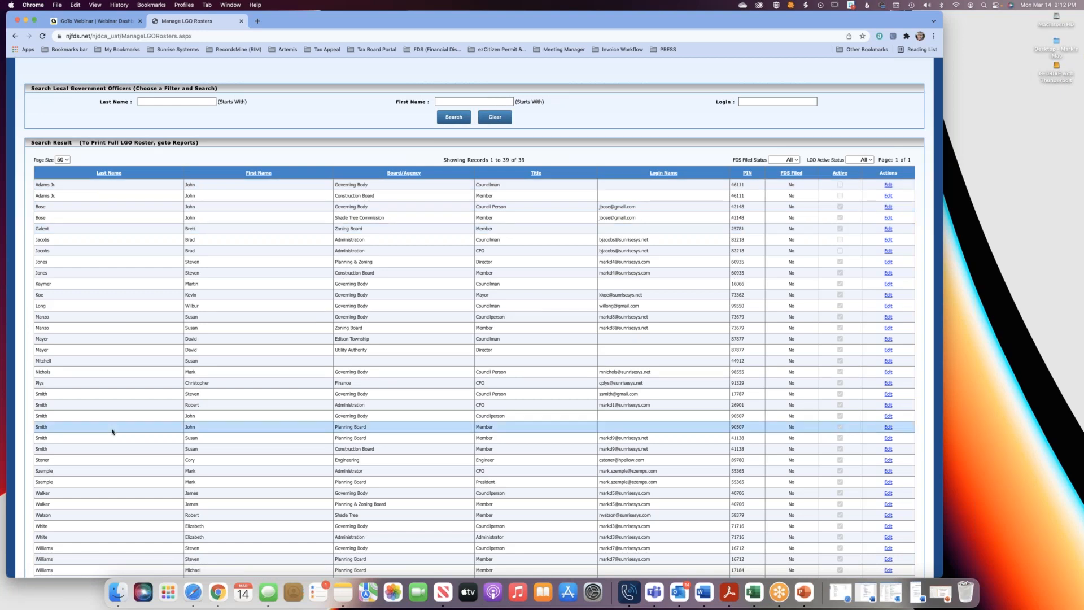
click(112, 173)
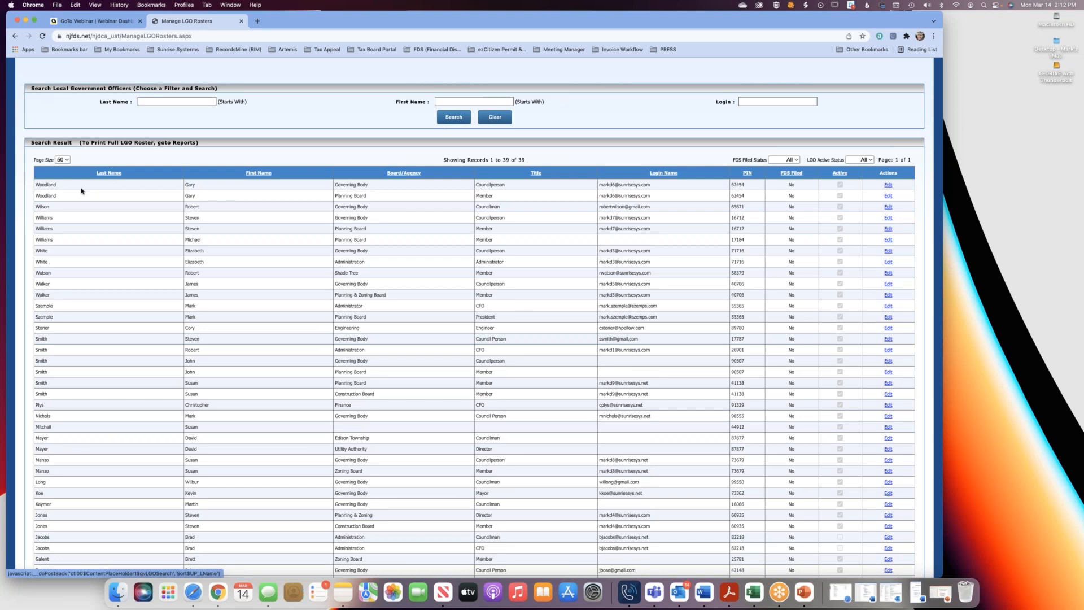
click(108, 175)
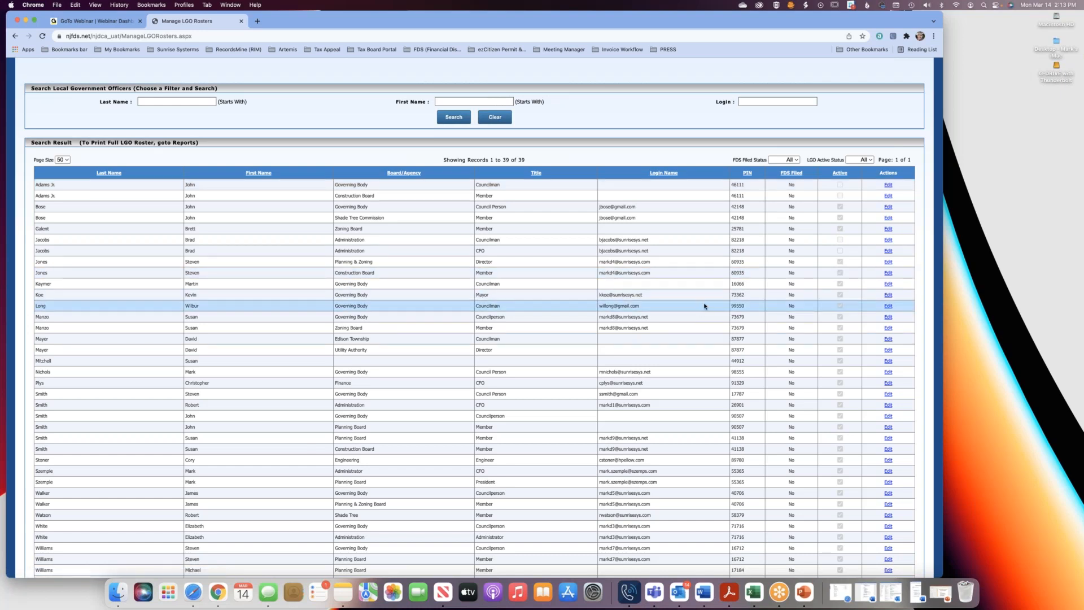
click(665, 173)
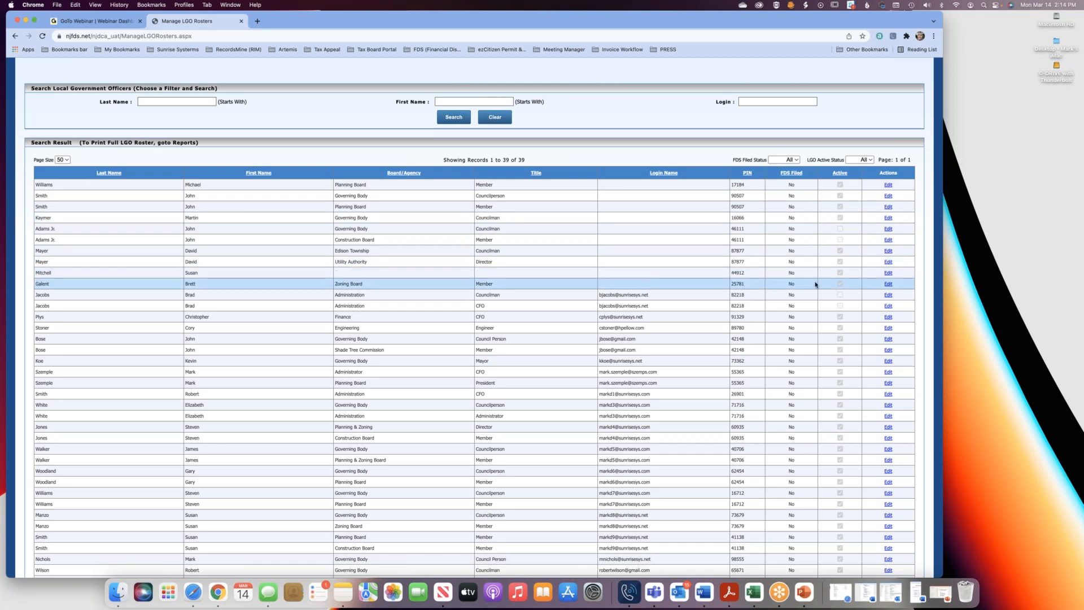
Filter the roster to LGOs with Active status and sort it by Last Name in ascending order.
click(869, 161)
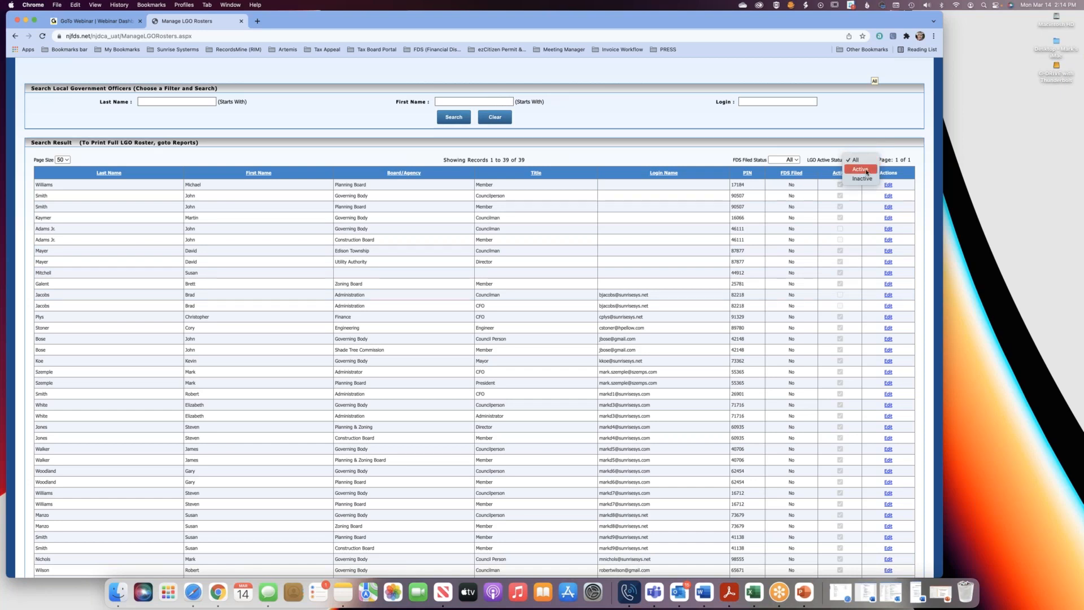
click(860, 169)
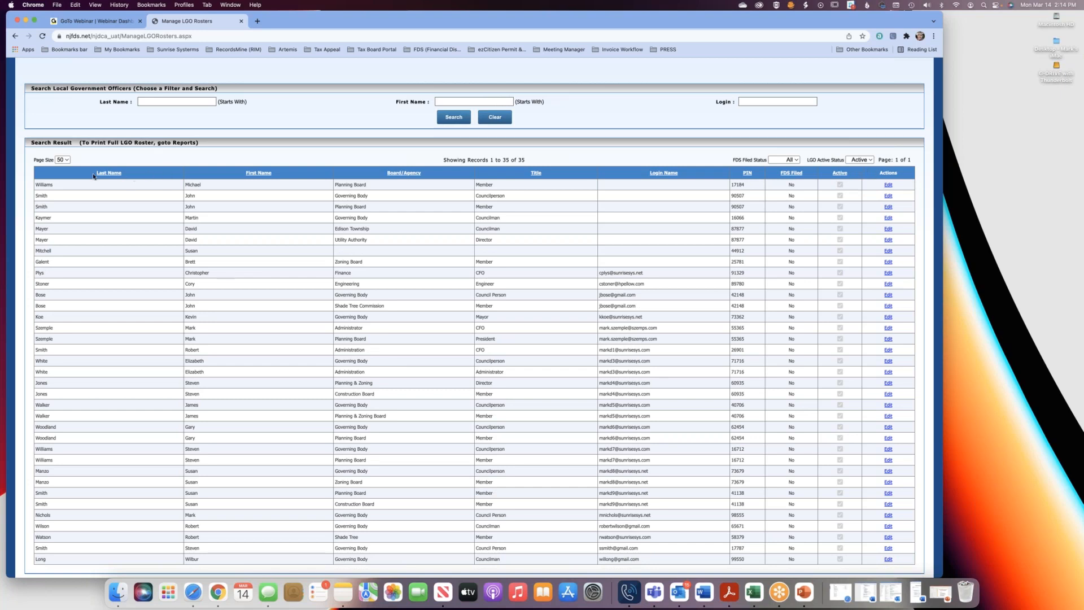
click(116, 175)
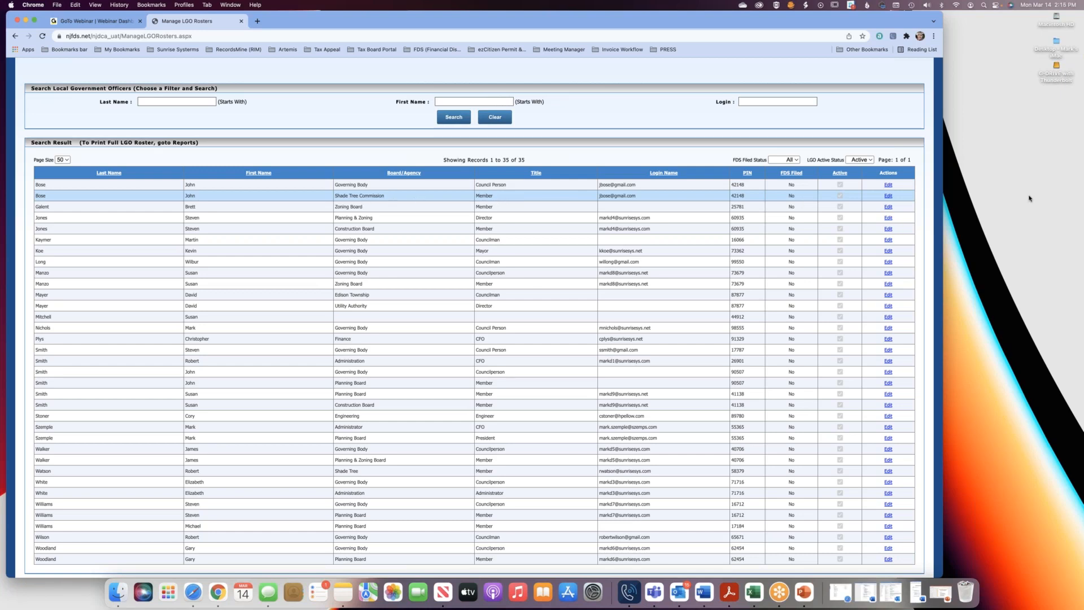
Open the record of the officer listed as Shade Tree Commission Member and delete that position from the positions held.
click(888, 196)
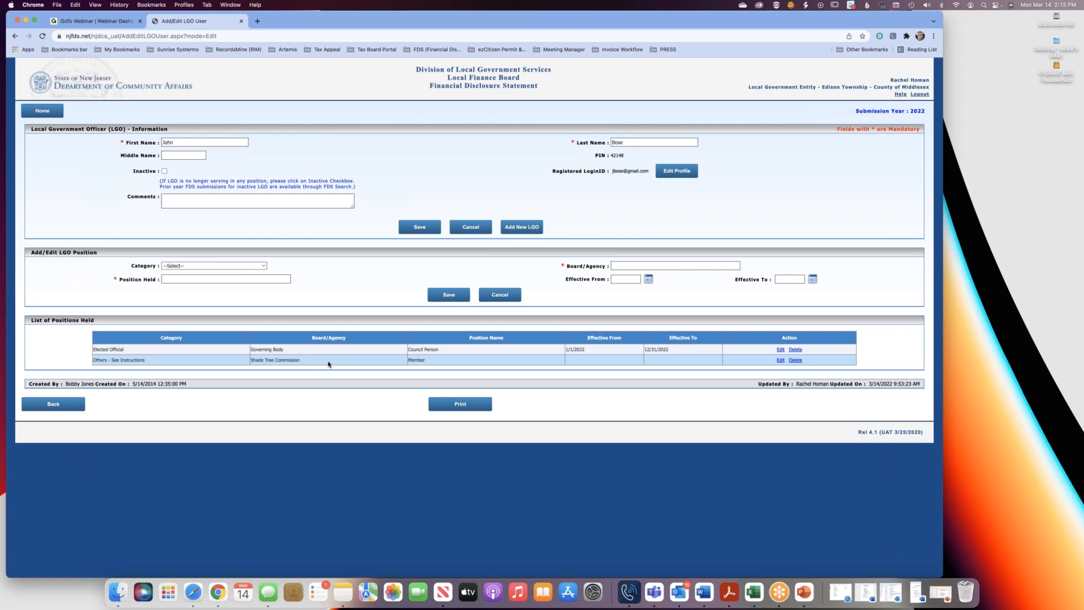
click(796, 360)
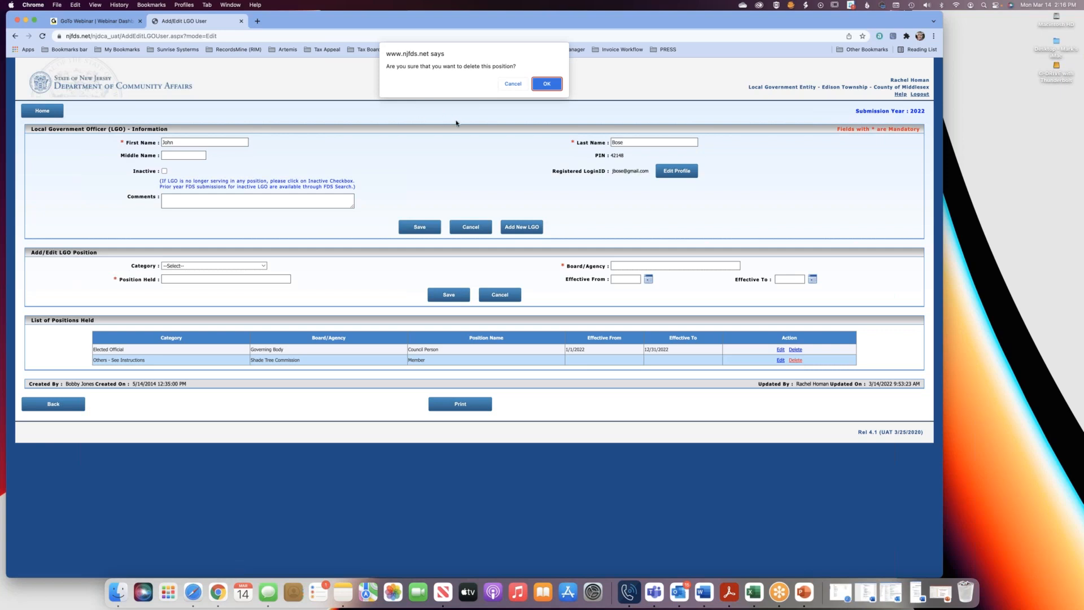
click(547, 85)
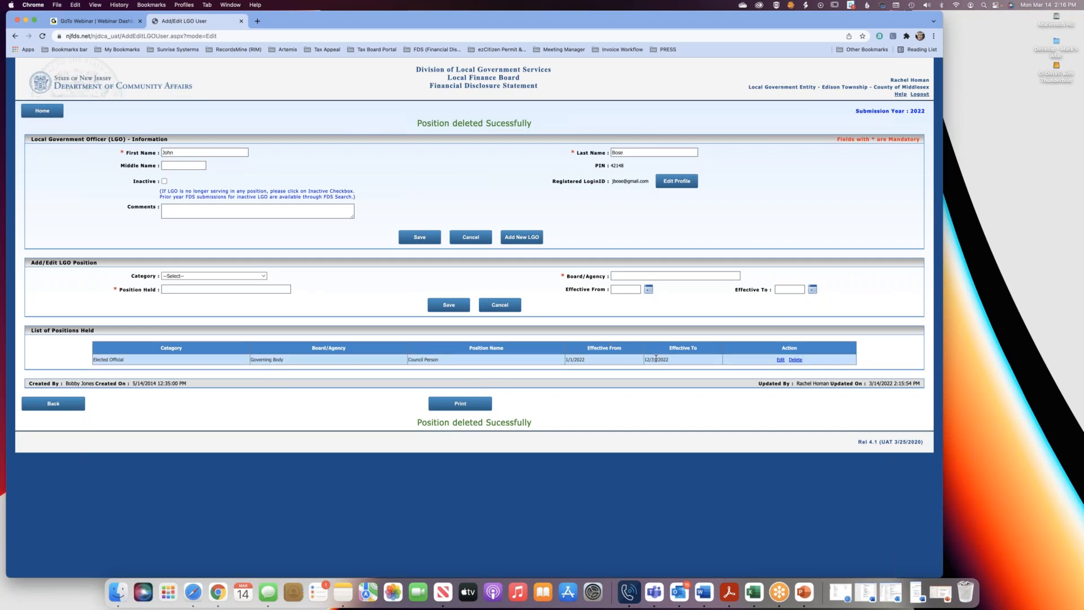
Set the Effective To date of the officer's Council Person position to 12/31/2024 and save the position.
click(780, 359)
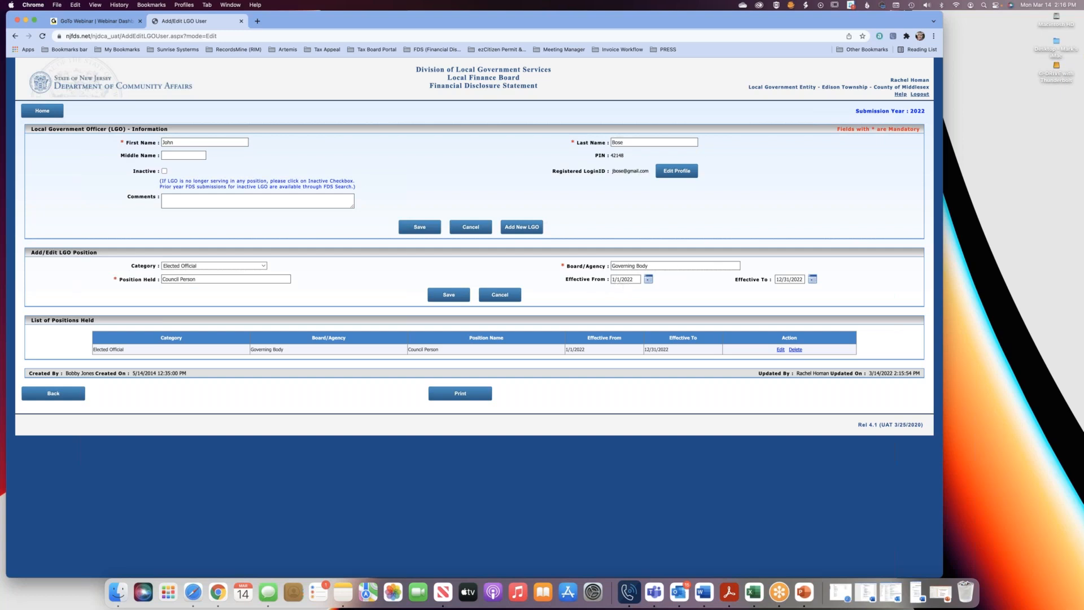
click(803, 279)
key(BackSpace)
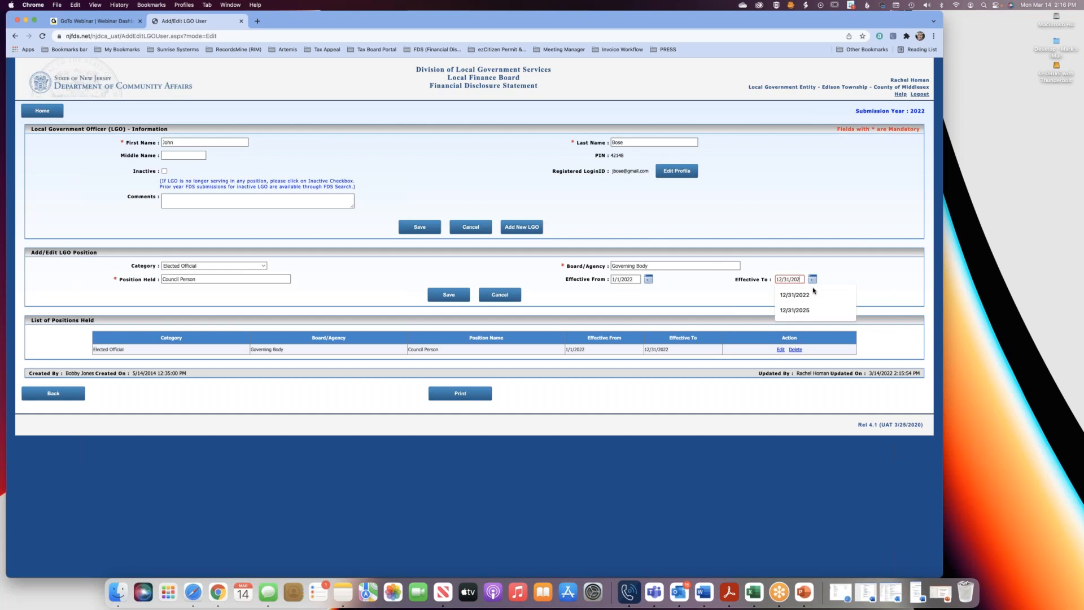
text(4)
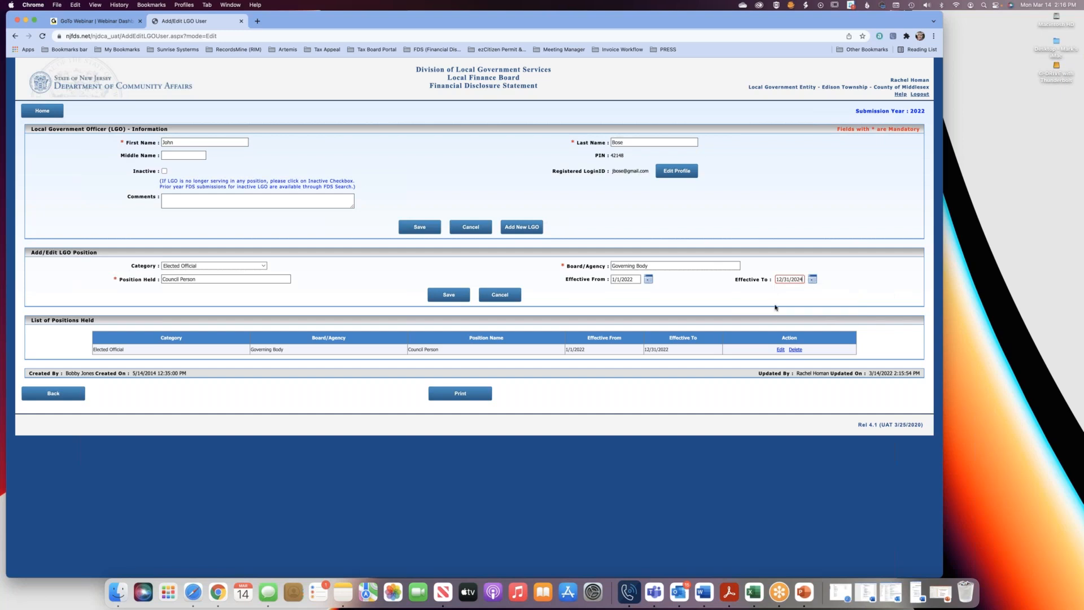
click(792, 297)
click(440, 299)
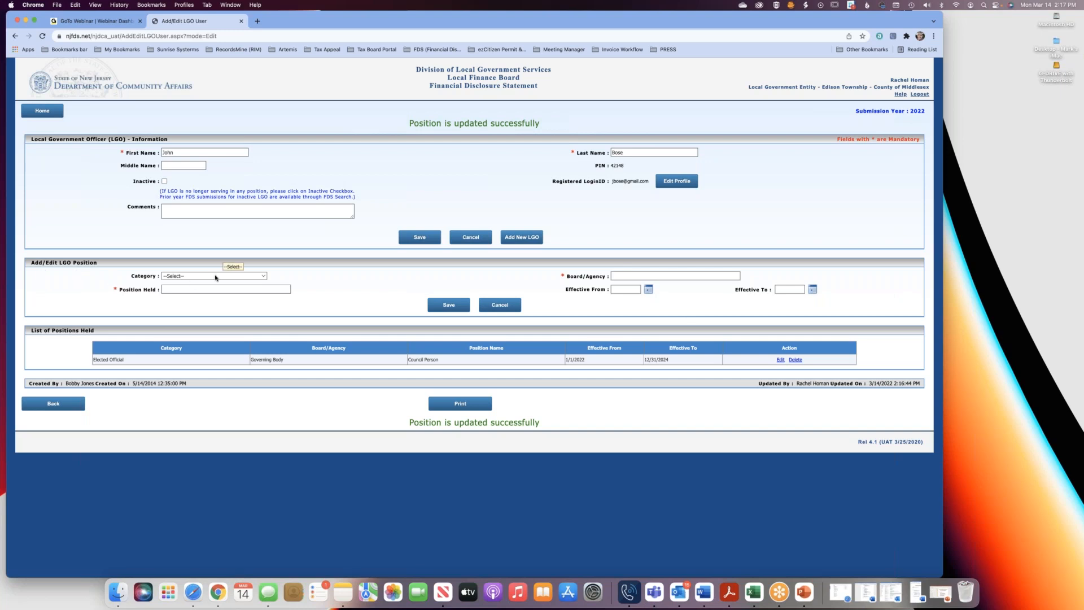
Add a Member position on the Zoning Board with the category Managerial Executive Member/Confidential Employee and save it.
click(215, 277)
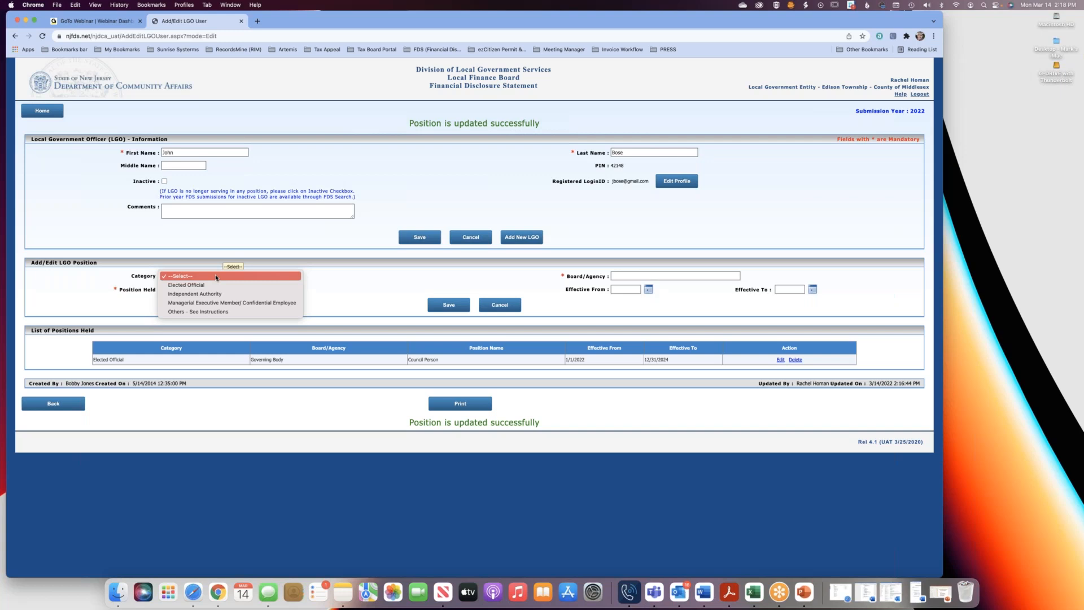
click(221, 305)
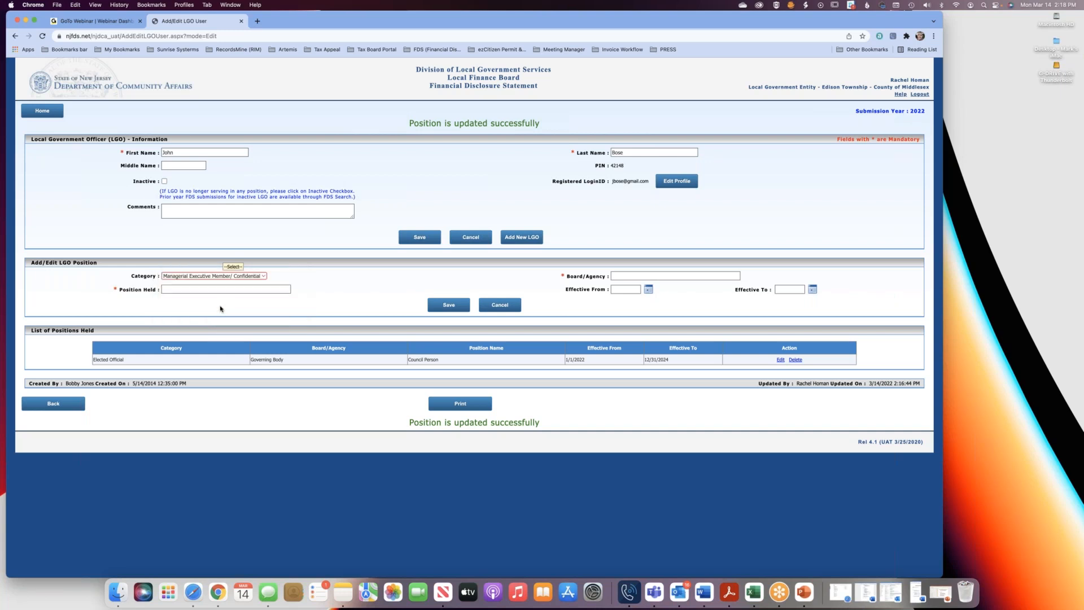
click(625, 275)
click(644, 307)
click(255, 289)
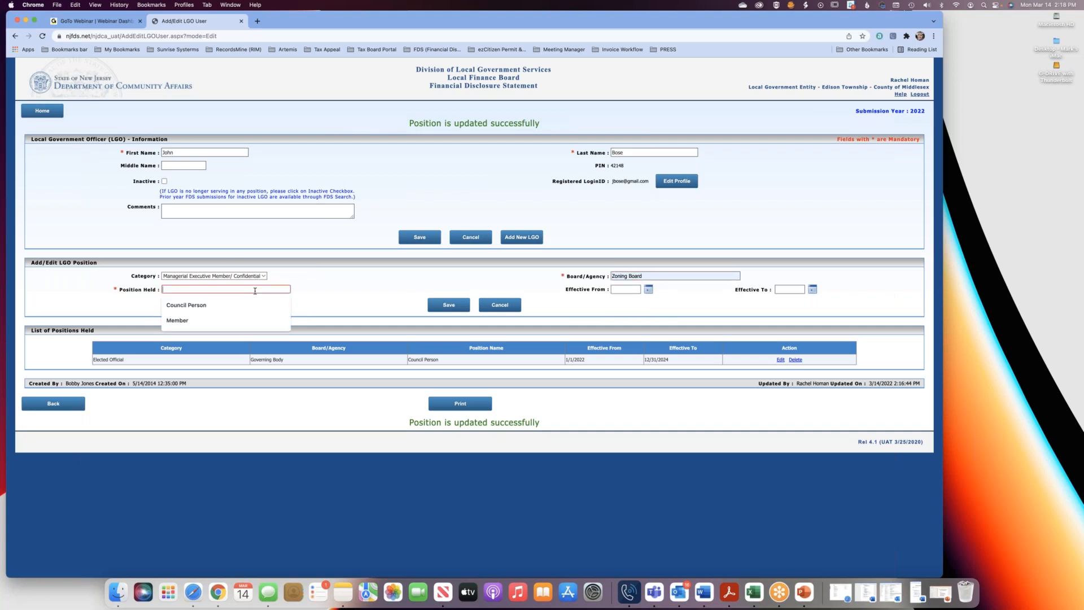
click(245, 321)
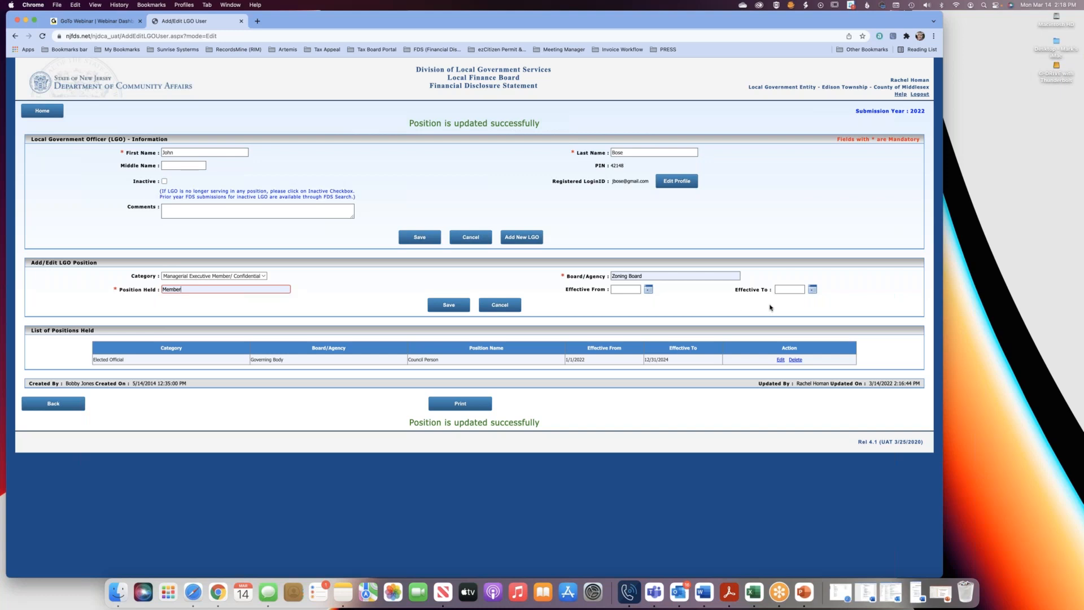
click(446, 307)
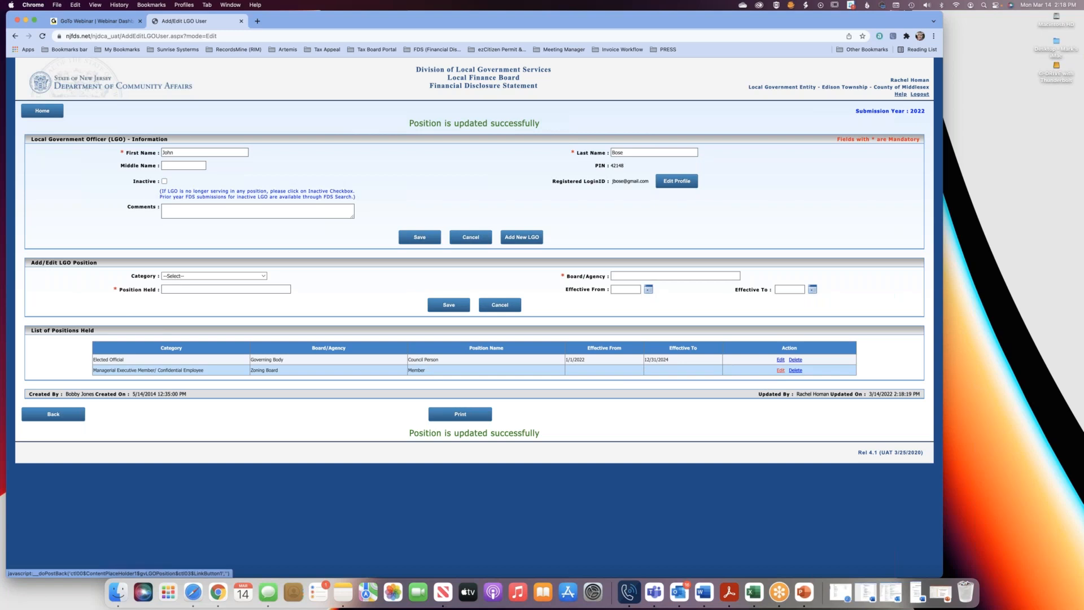
Set the Effective From date of the Zoning Board Member position to 01/01/2022 and save the change.
click(780, 370)
click(620, 280)
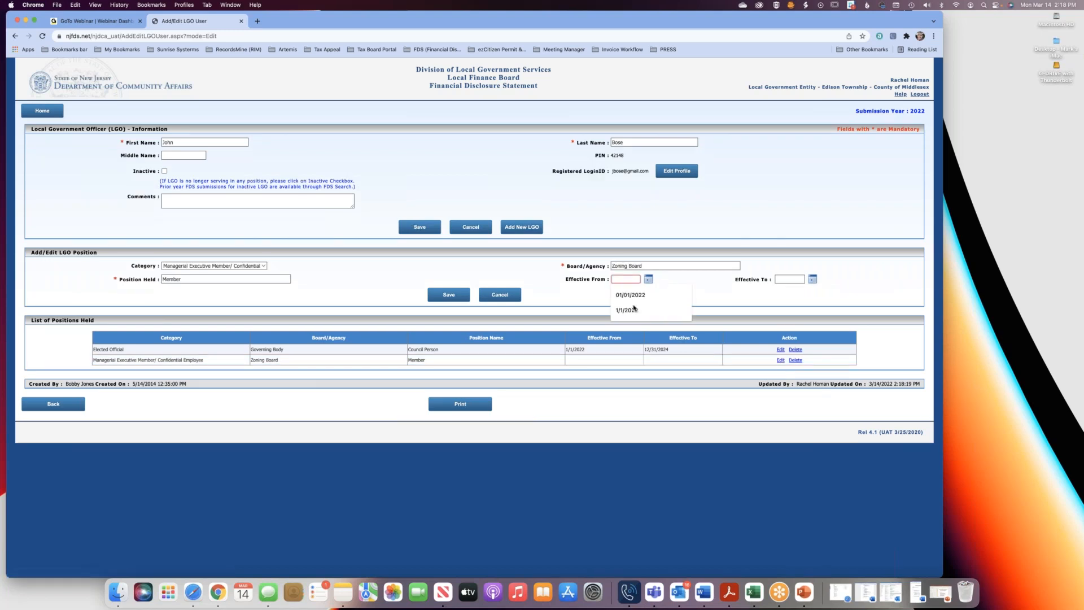
key(Return)
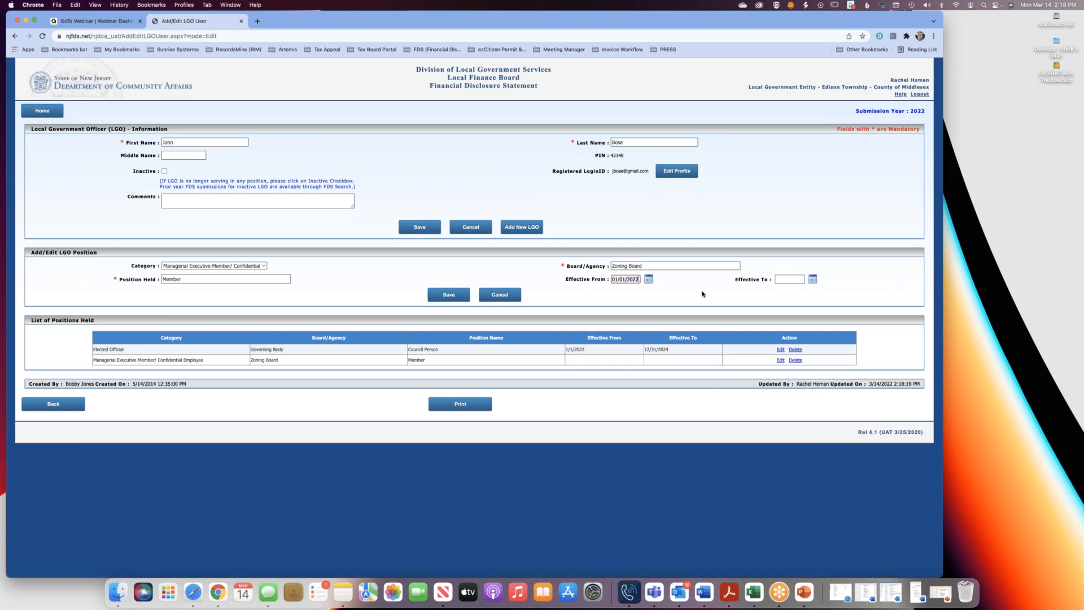
click(448, 294)
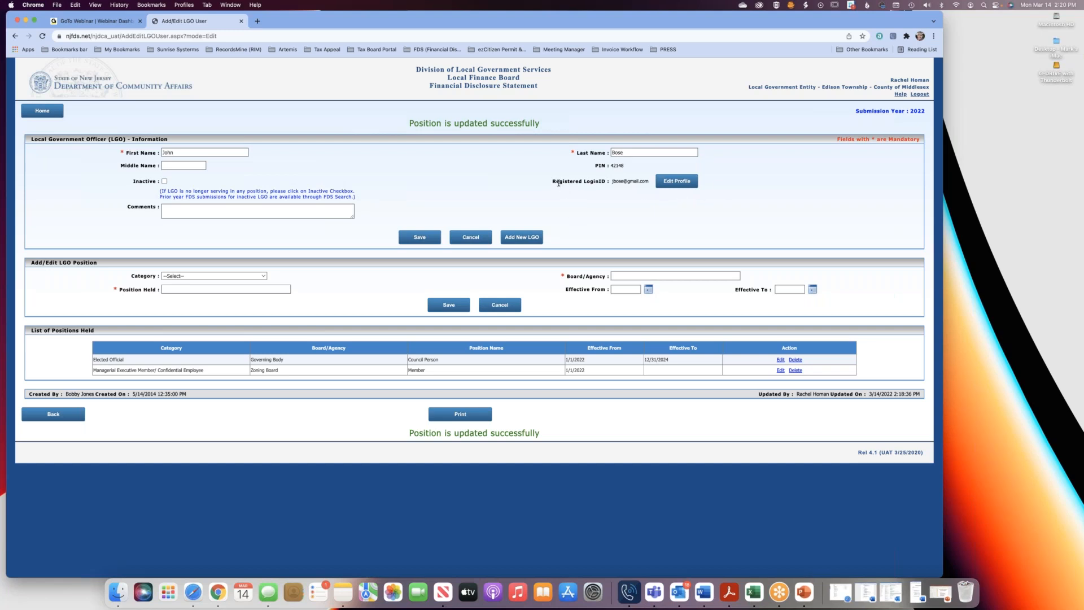
Open the officer's profile for editing from the registered login ID.
triple_click(576, 182)
click(725, 200)
click(682, 185)
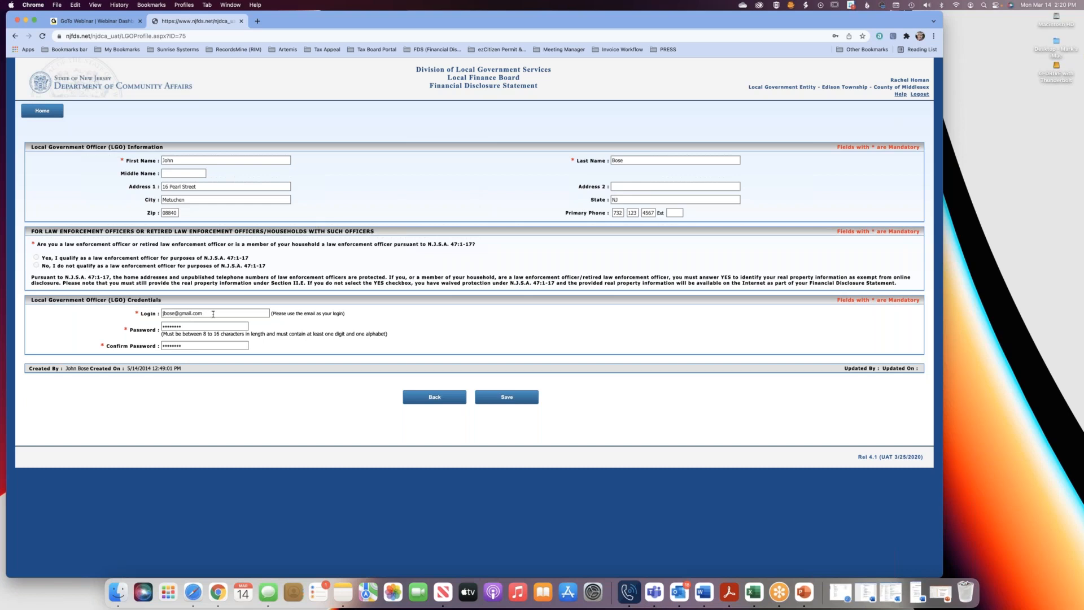
Clear the existing password in the officer's login credentials.
click(200, 326)
click(197, 346)
click(193, 328)
click(195, 346)
click(199, 328)
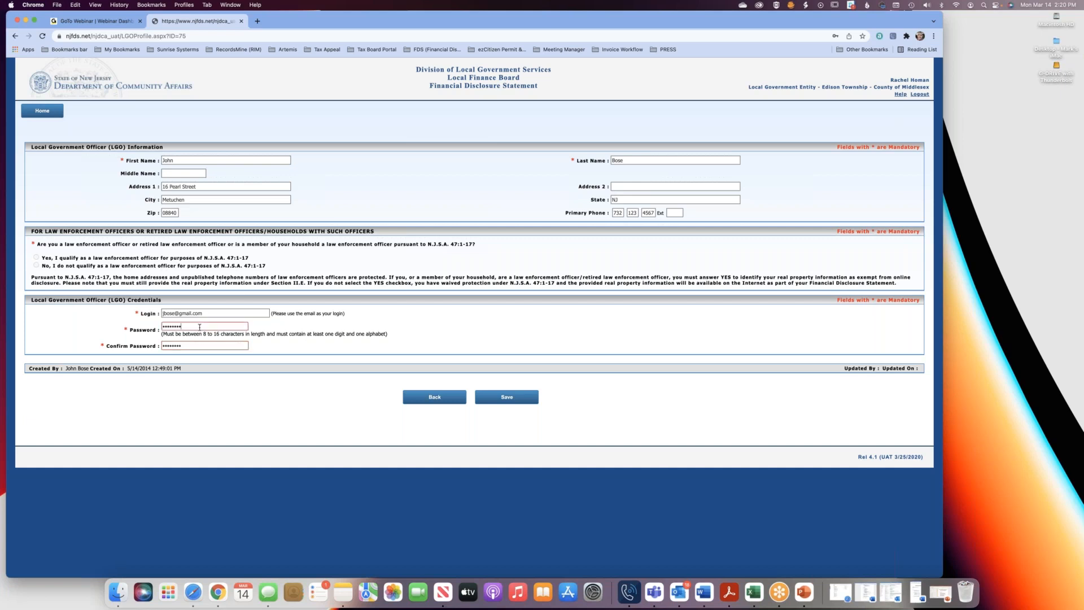
double_click(175, 326)
key(BackSpace)
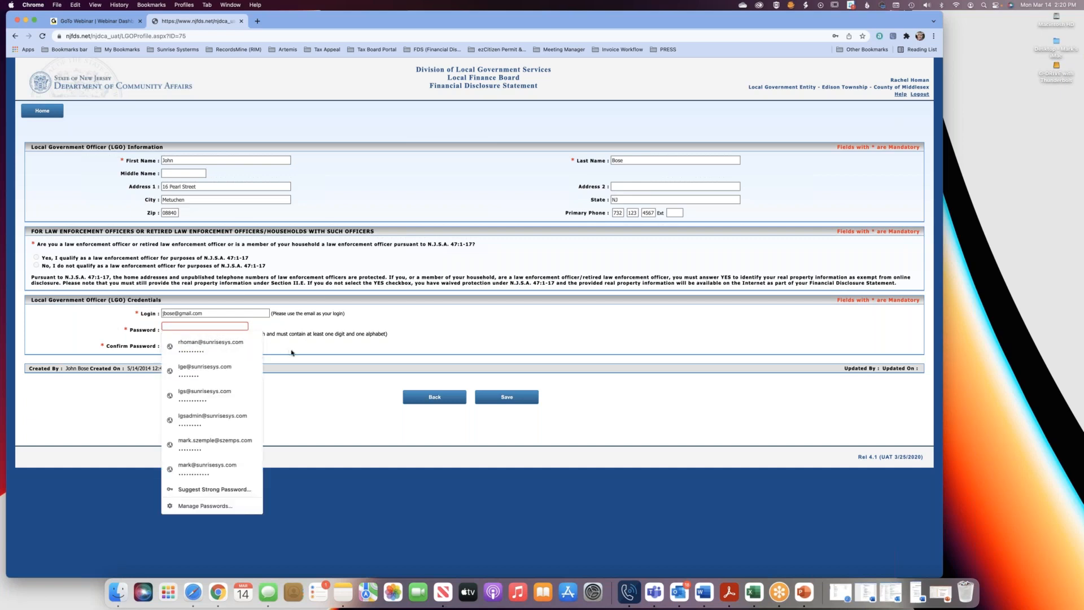
click(291, 353)
click(173, 327)
click(298, 357)
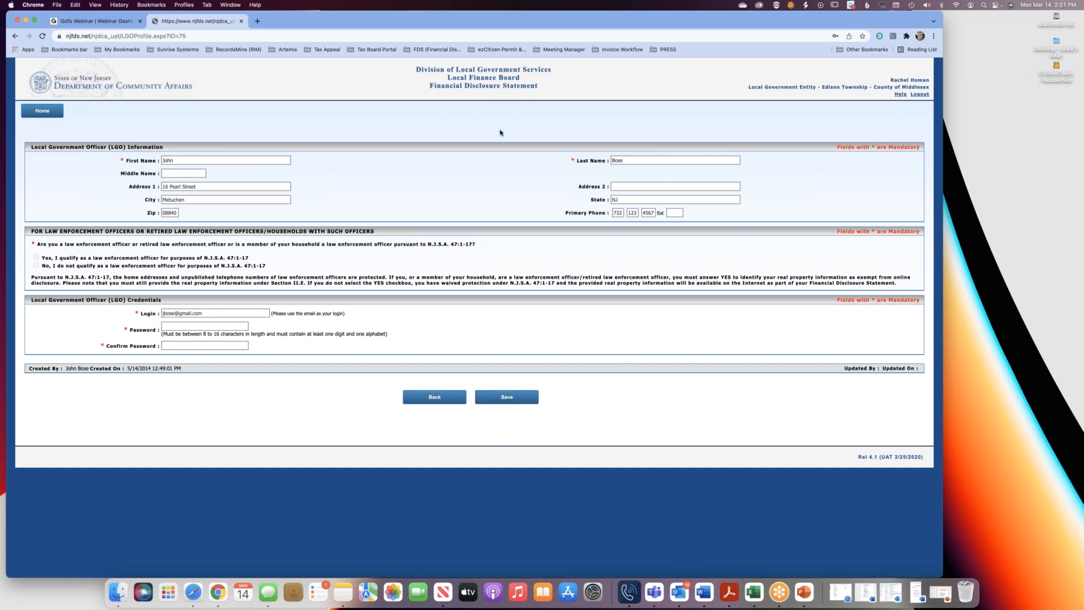
Enter a new account password for the officer, repeat it as confirmation and save the profile.
click(188, 327)
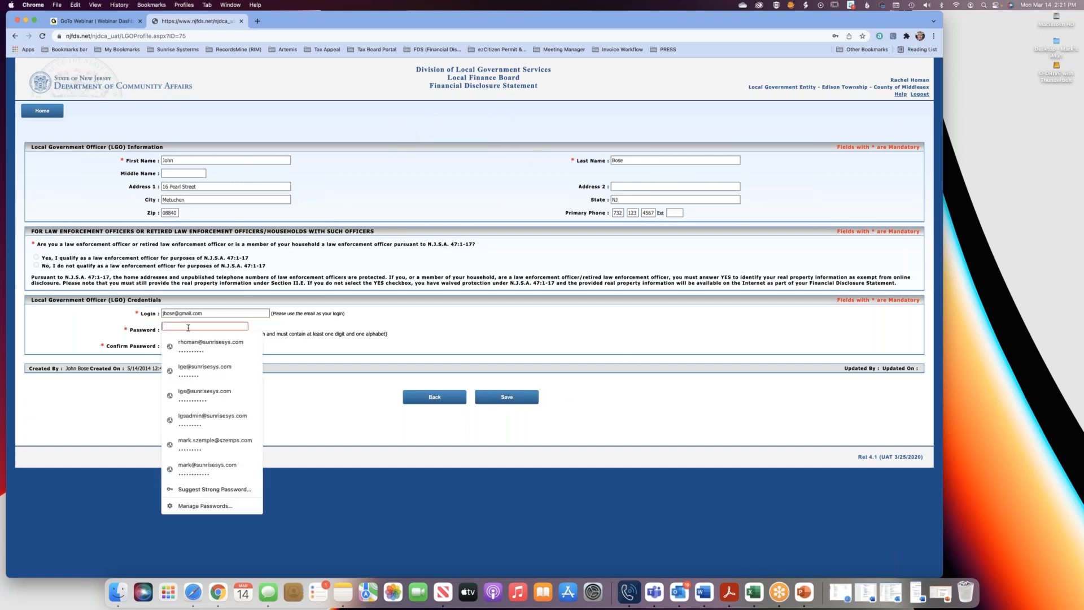
text(••••••••)
click(188, 326)
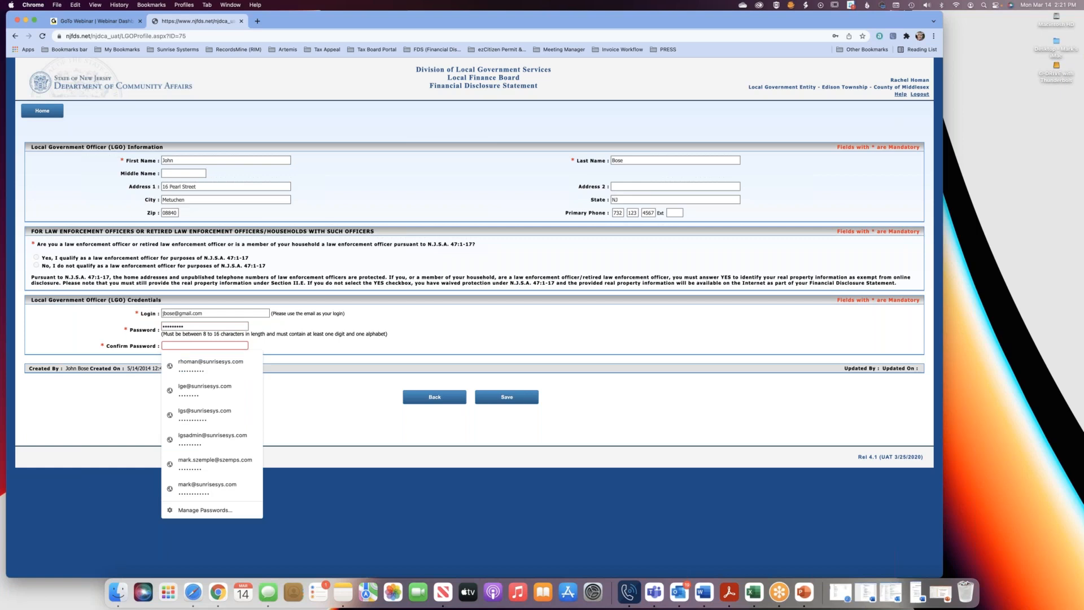
text(••••••••)
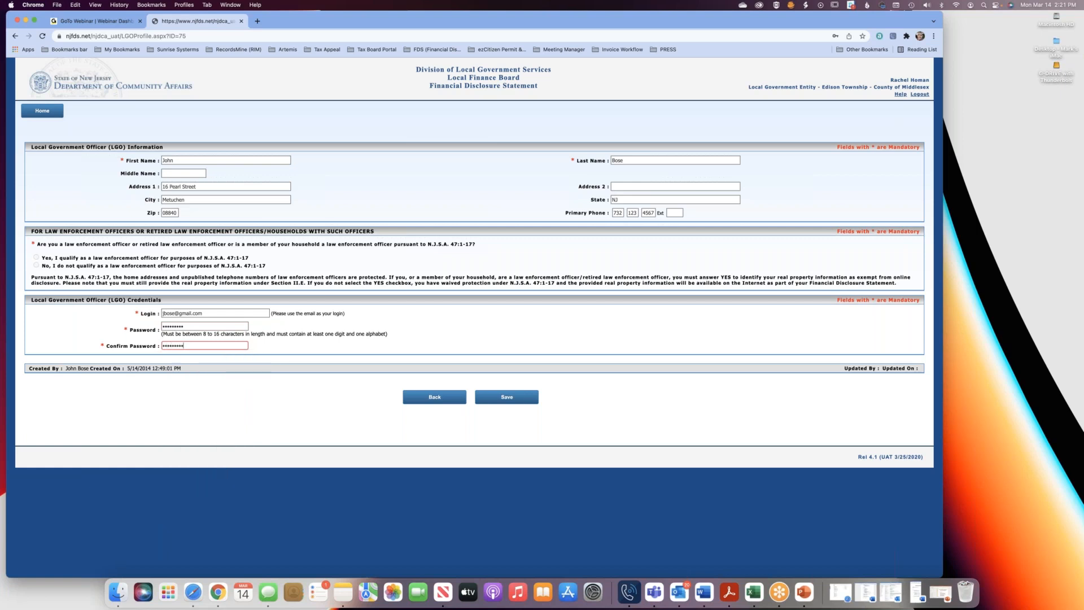
click(506, 397)
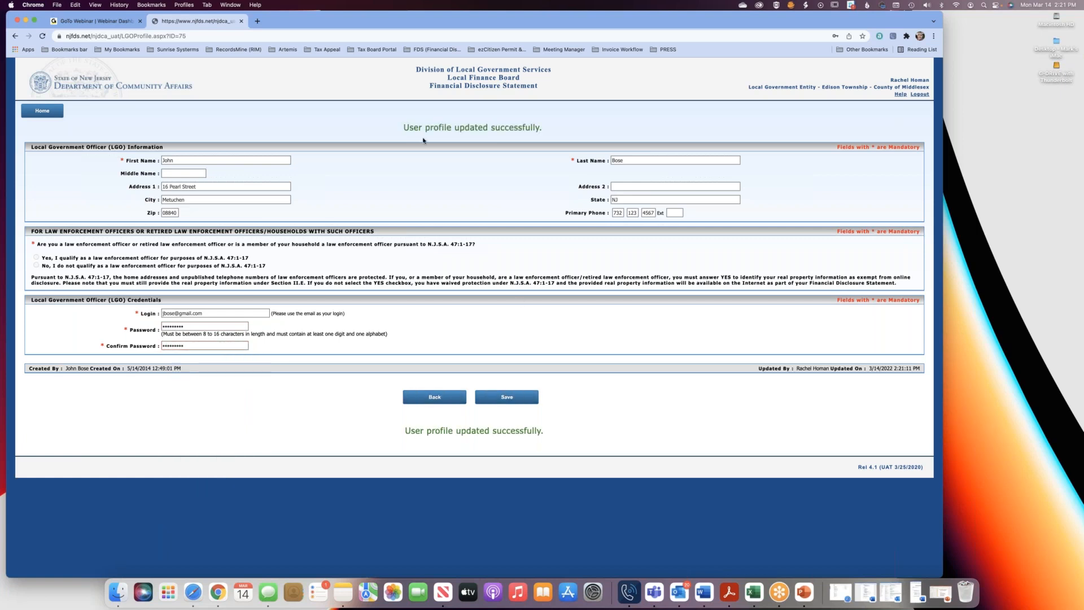
drag(397, 133, 547, 134)
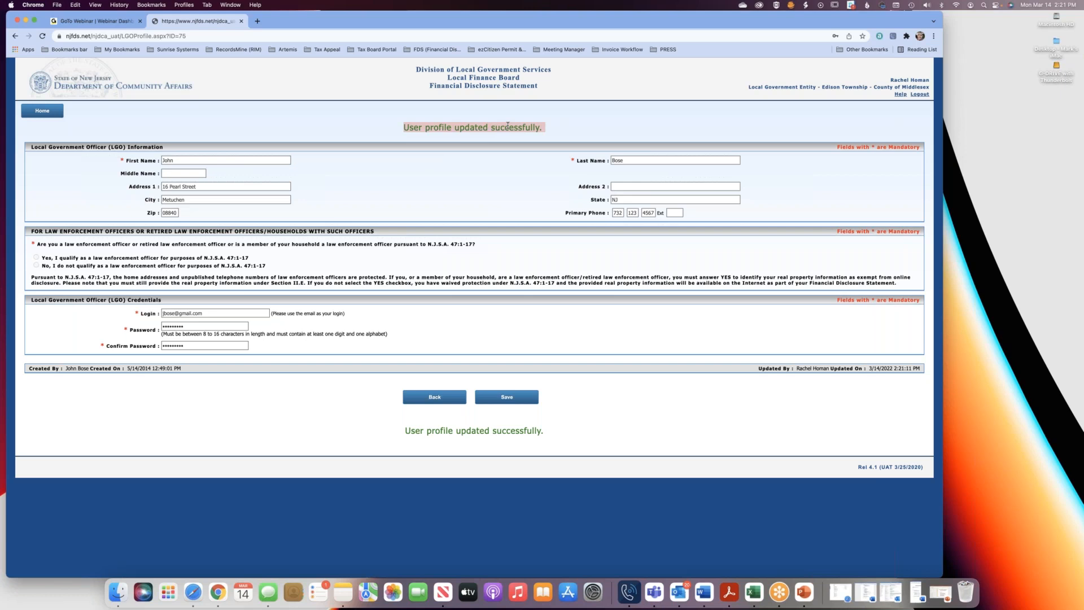
click(439, 142)
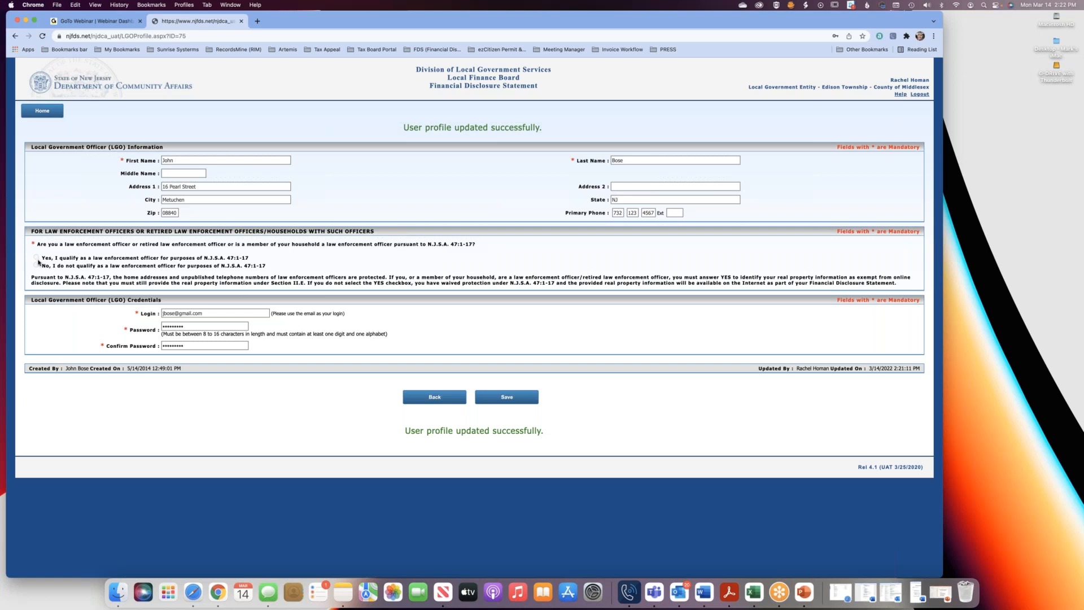
Leave the profile and the officer's record to return to the LGO roster.
click(435, 398)
click(864, 49)
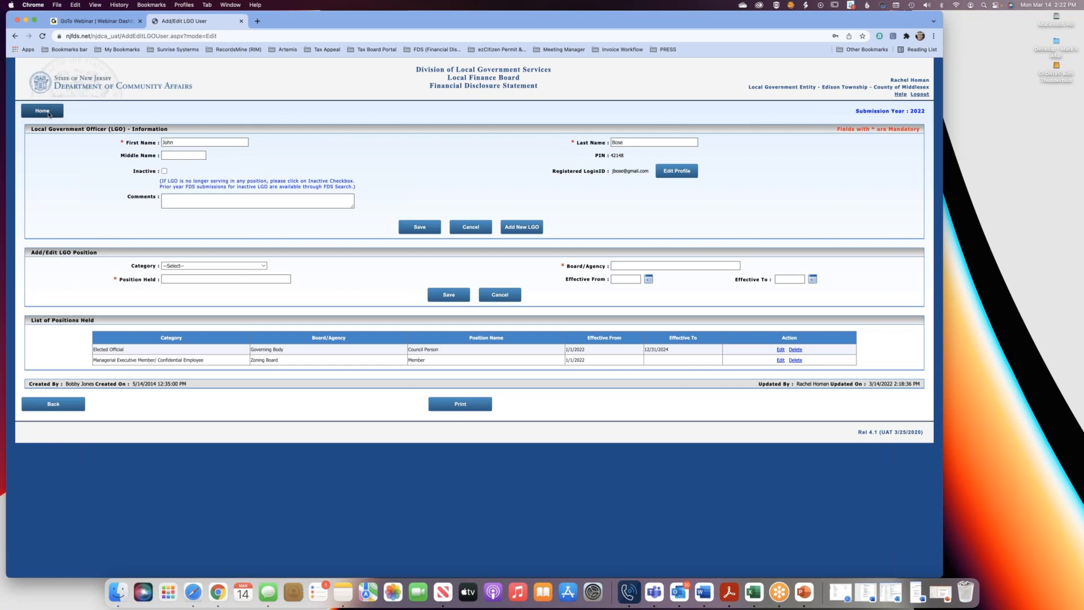
click(62, 410)
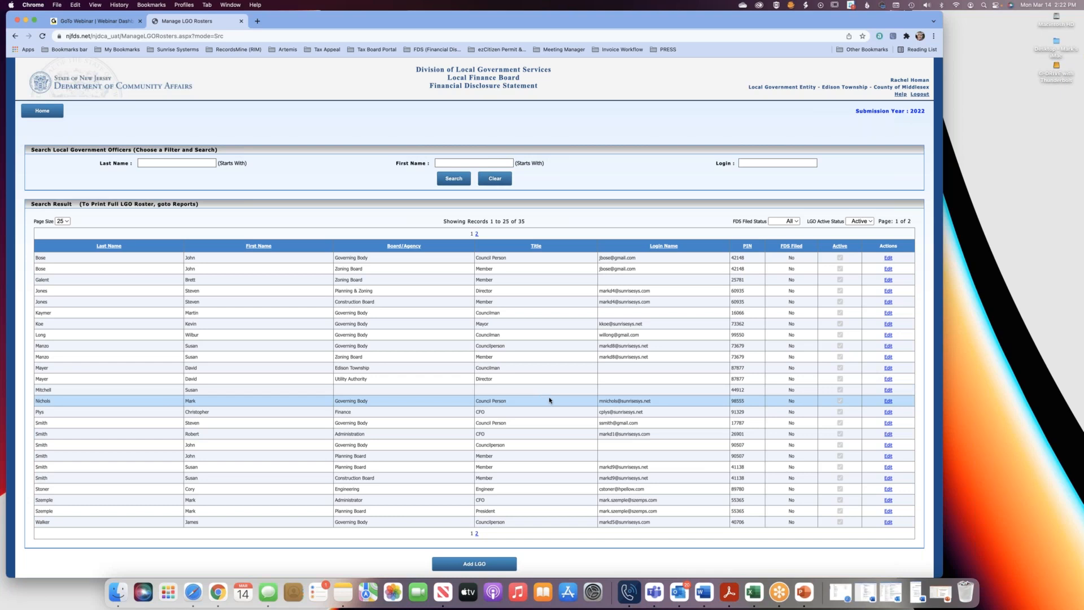
Add a new LGO with the officer's first and last name, leaving the middle name and comments empty, and save the record.
scroll(554, 350, down, 2)
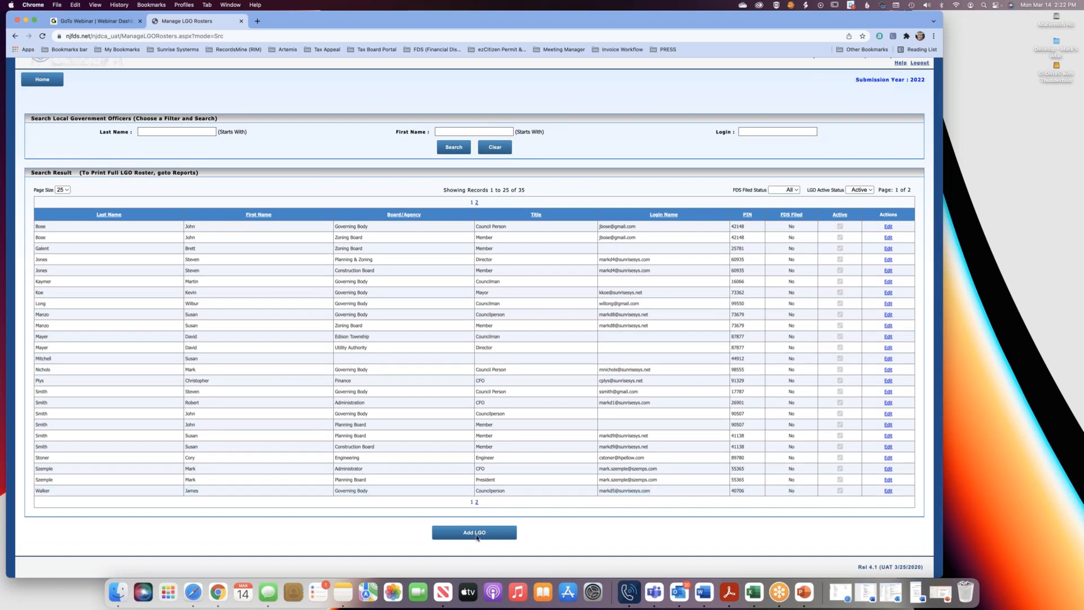
click(474, 532)
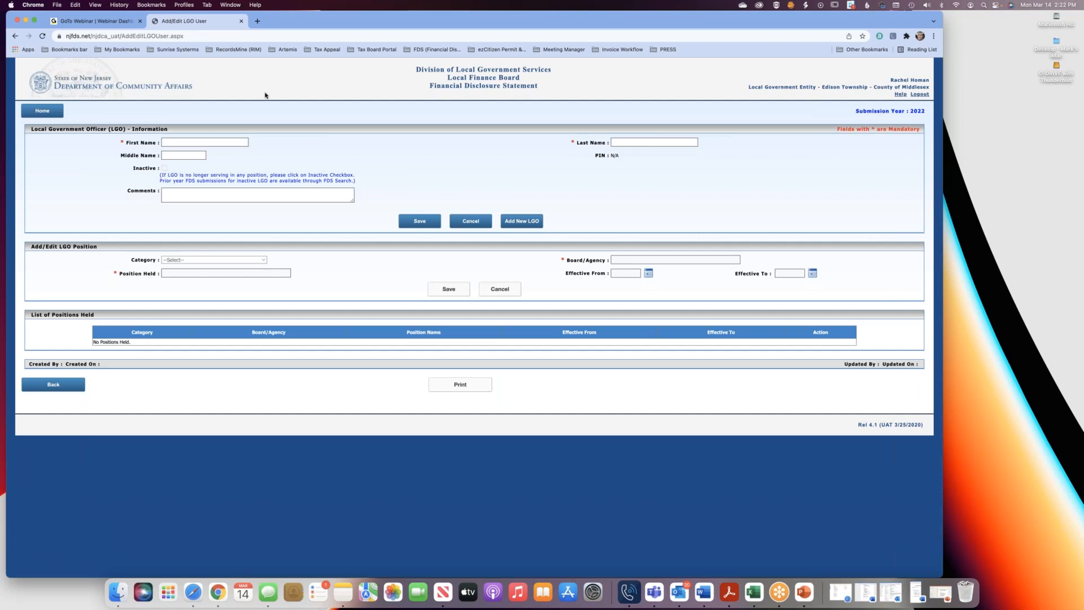
click(206, 142)
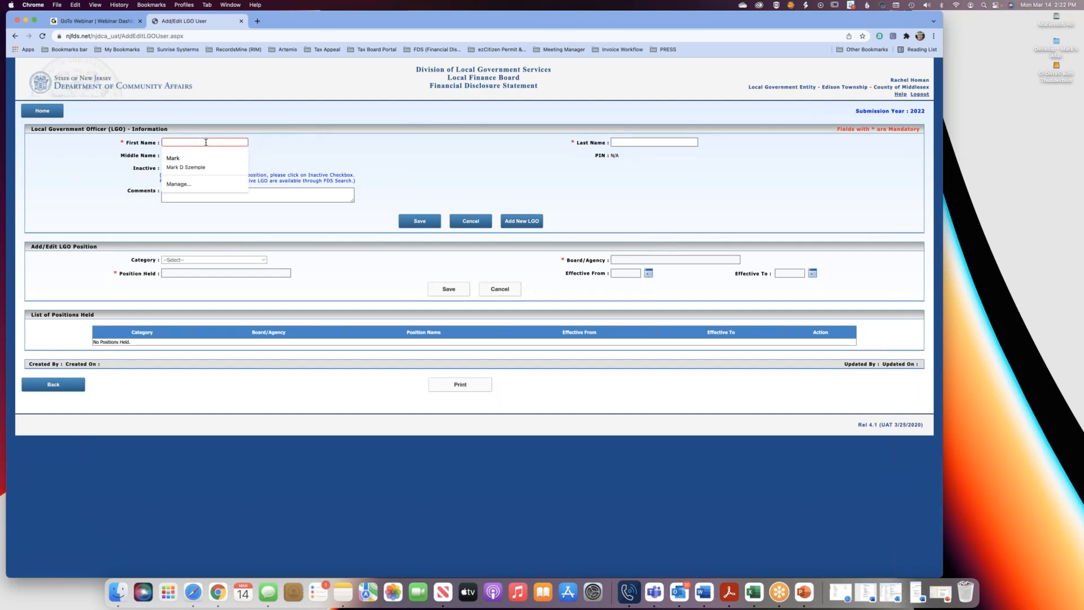
key(Tab)
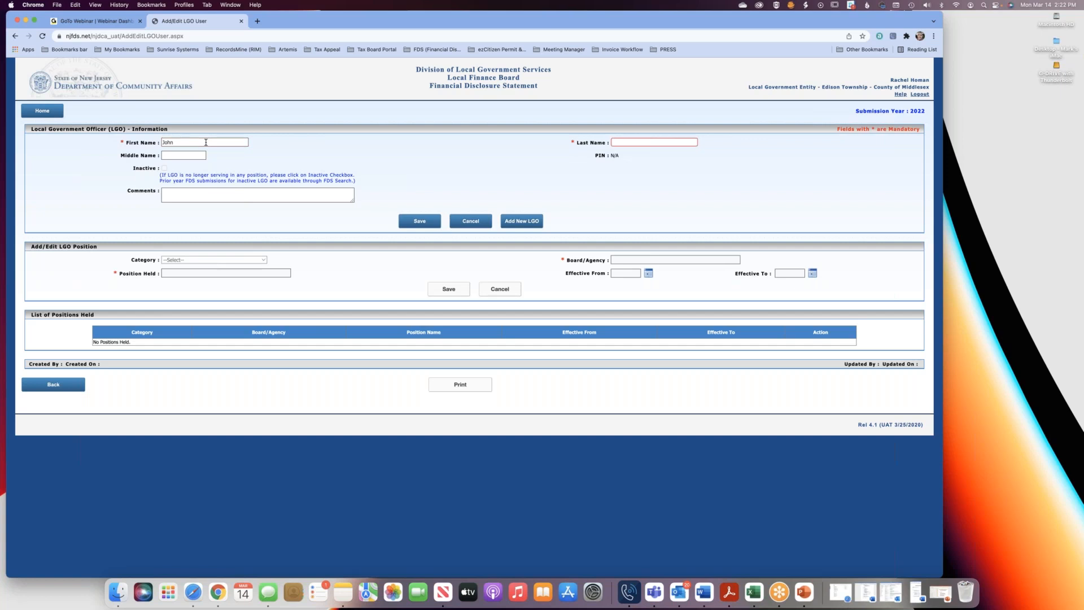
click(176, 152)
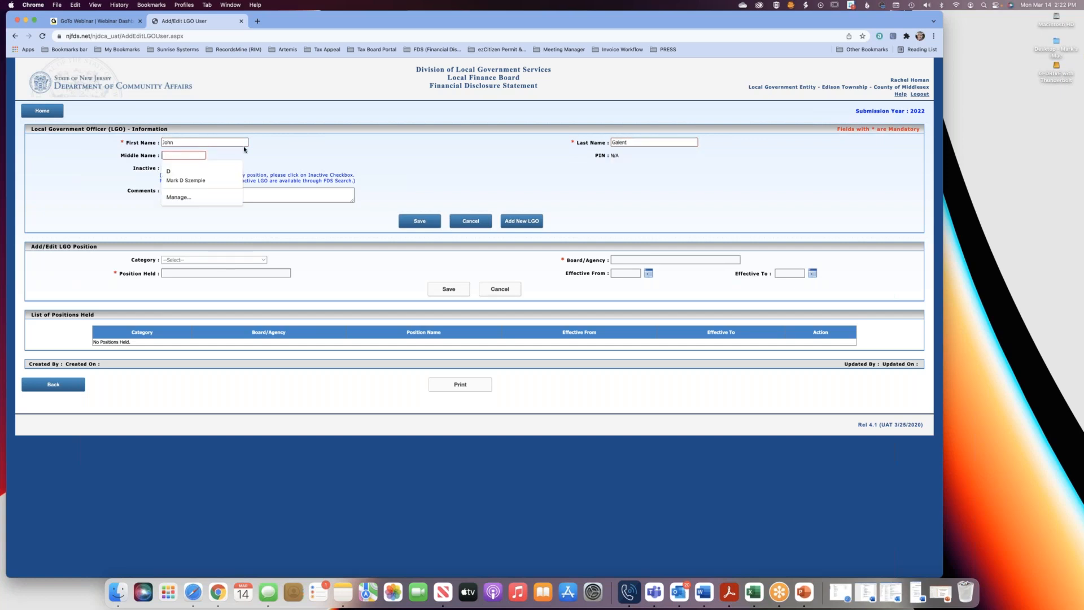
click(256, 151)
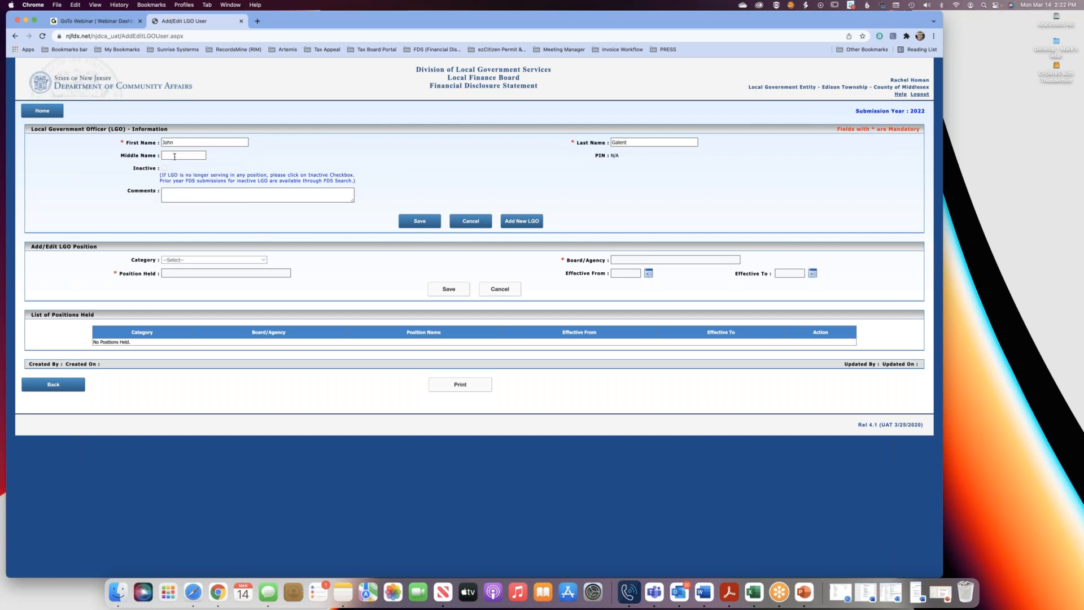
click(194, 195)
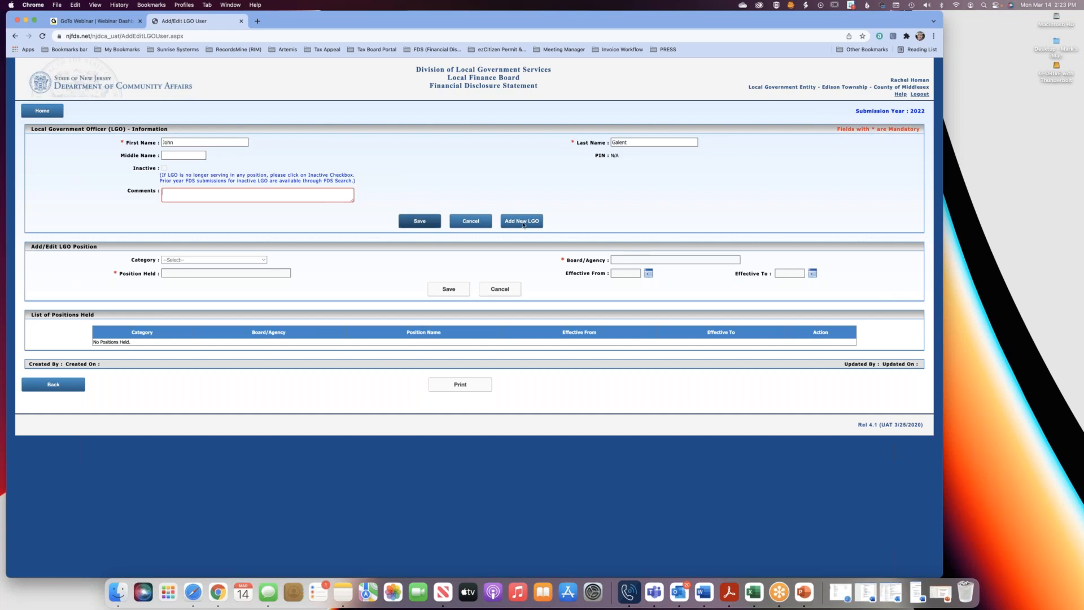
click(420, 223)
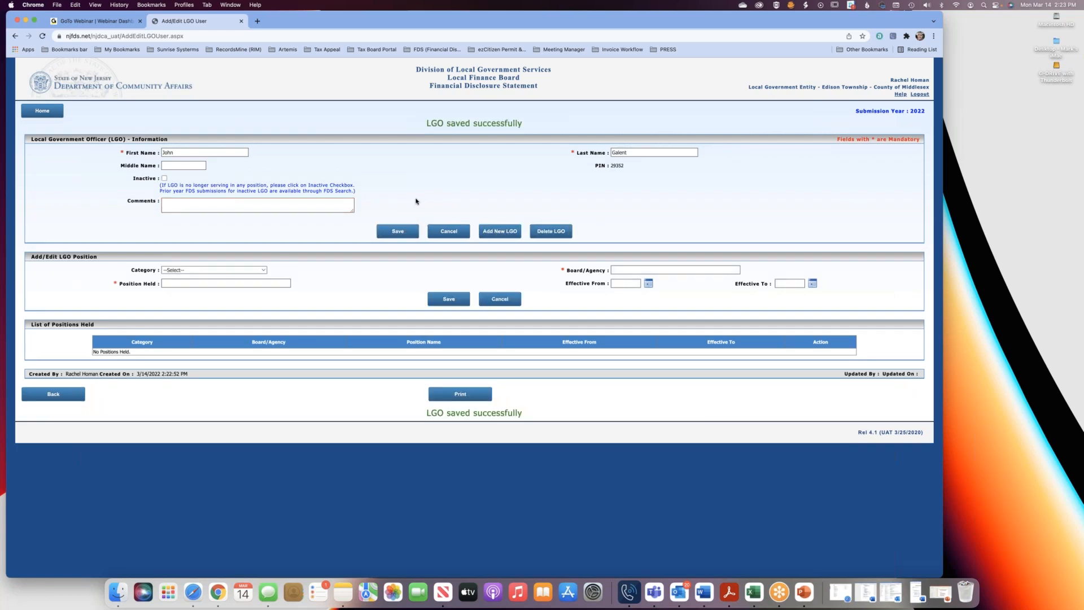
Add a Managerial Executive Member/ Confidential Employee position as Member of the Planning Board, effective from 01/01/2022, to the officer's record and save it.
drag(593, 166, 634, 166)
click(198, 270)
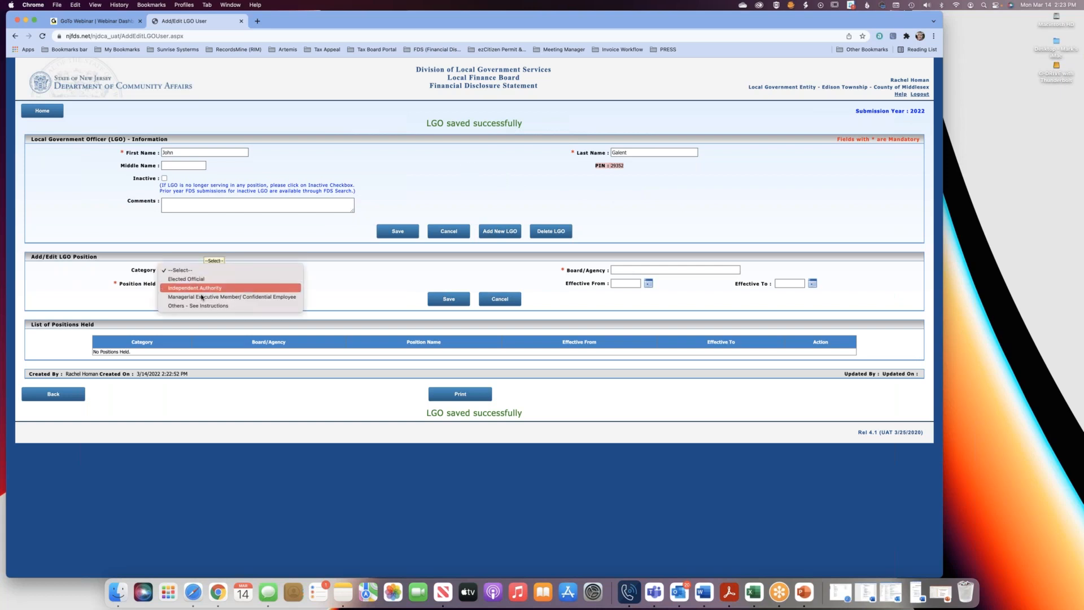
click(197, 297)
click(626, 270)
text(Planning Board)
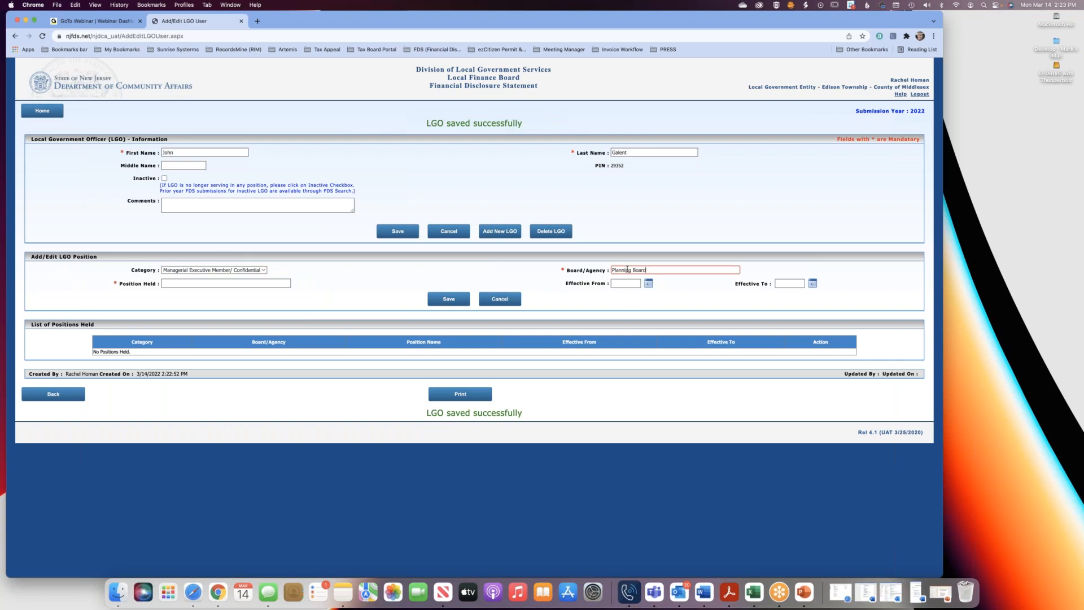
click(249, 284)
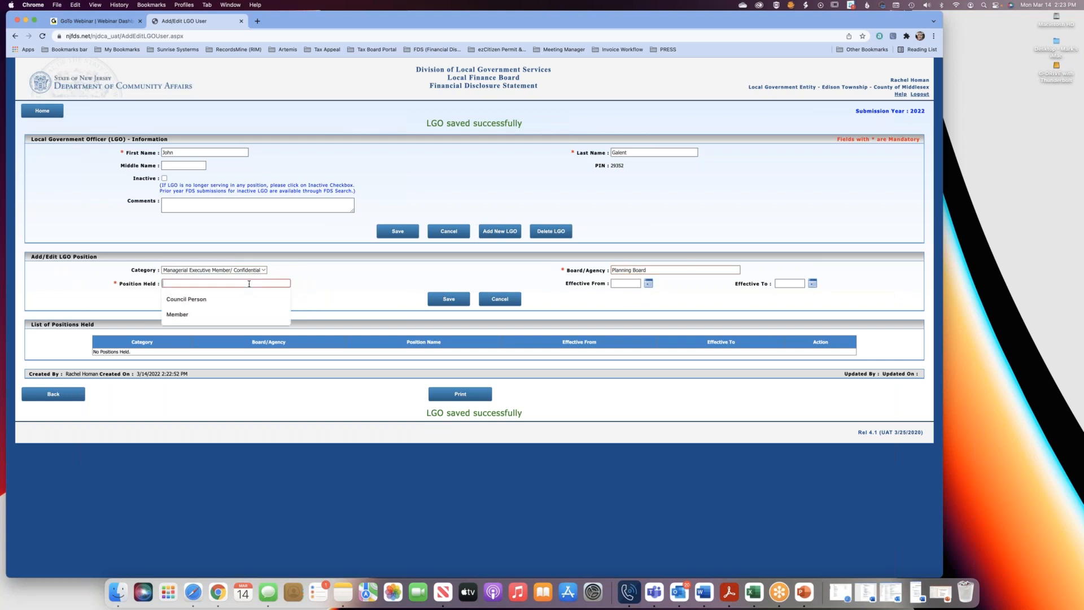
click(233, 314)
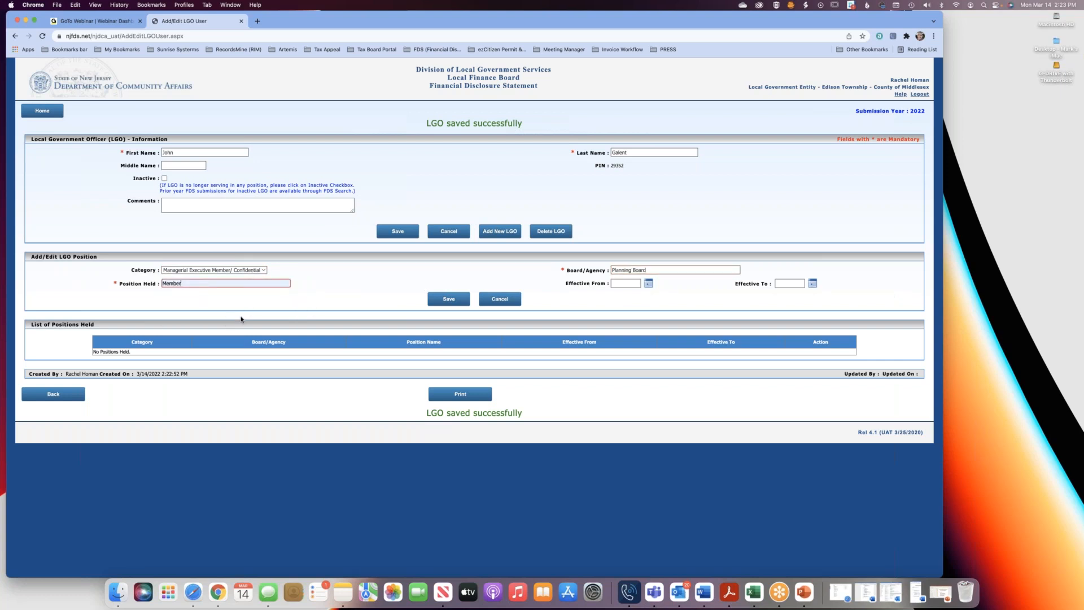
click(624, 283)
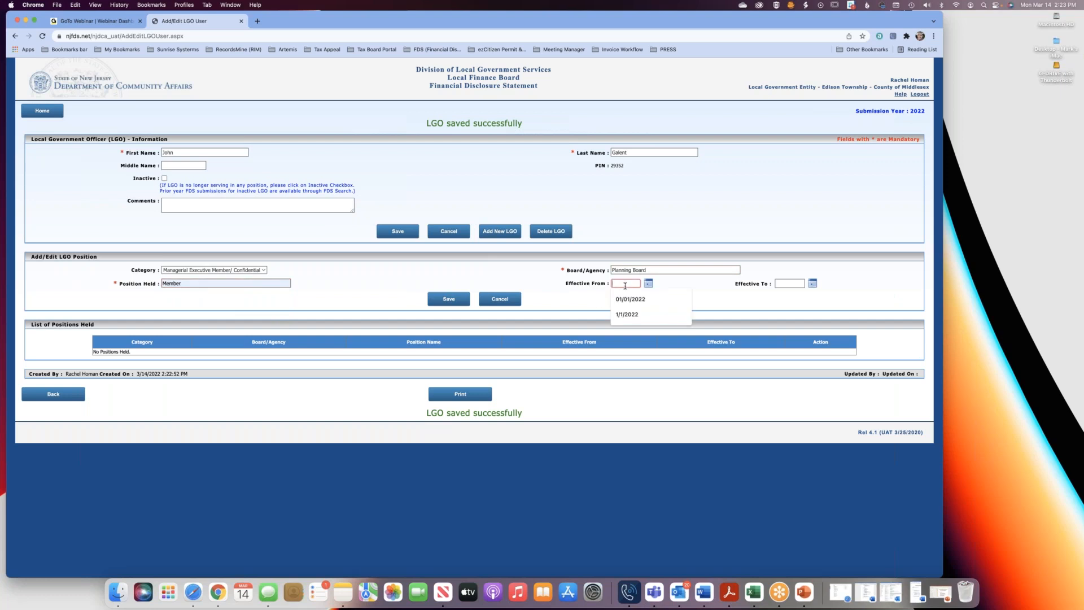
click(631, 299)
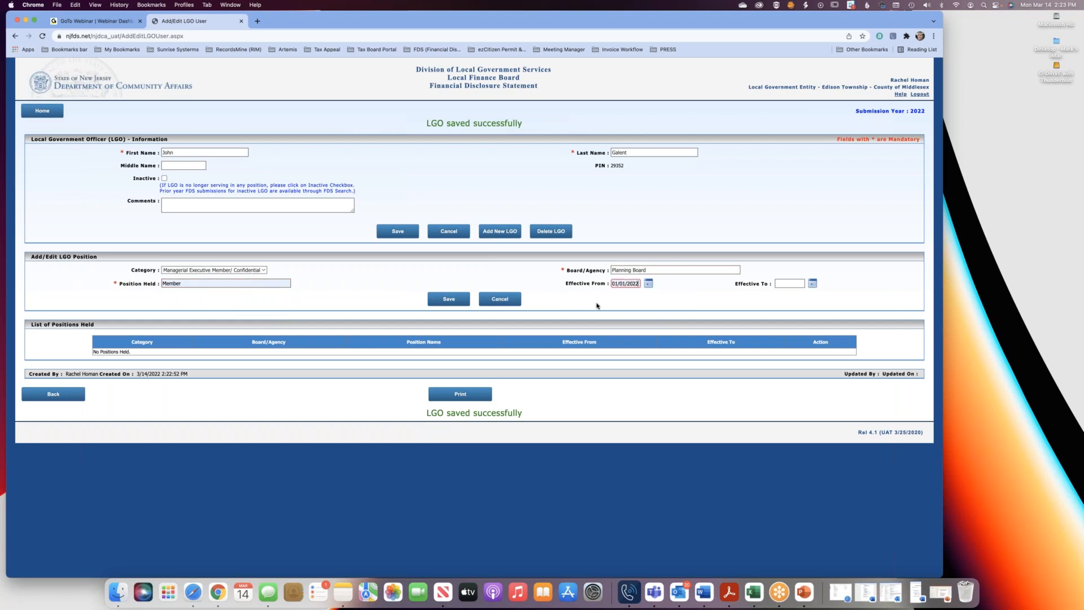
click(458, 300)
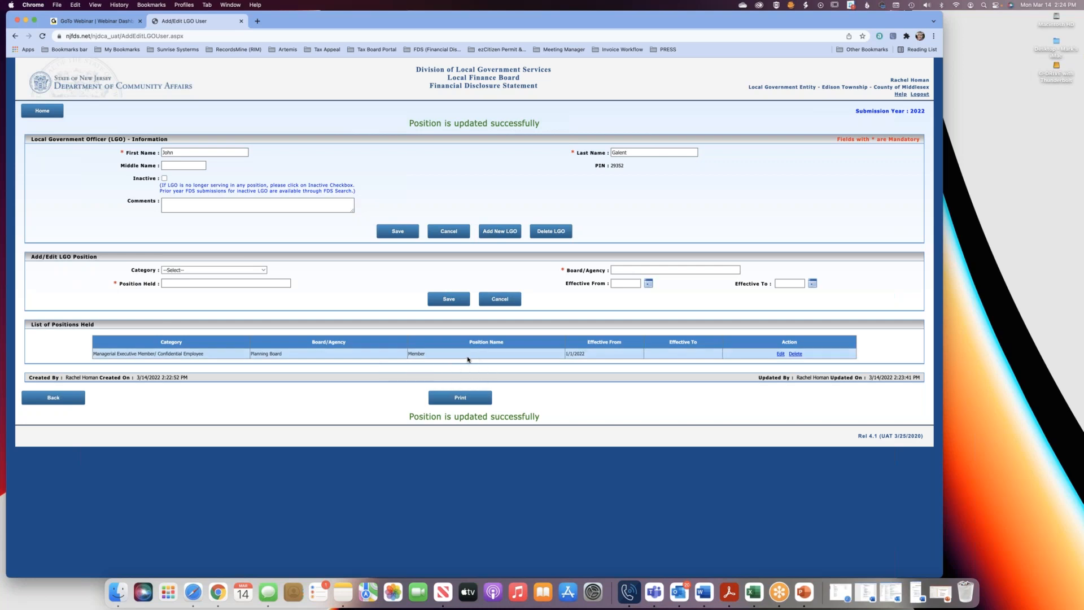
Preview the officer's record for printing, cancel the printout and return to the LGO roster.
click(460, 398)
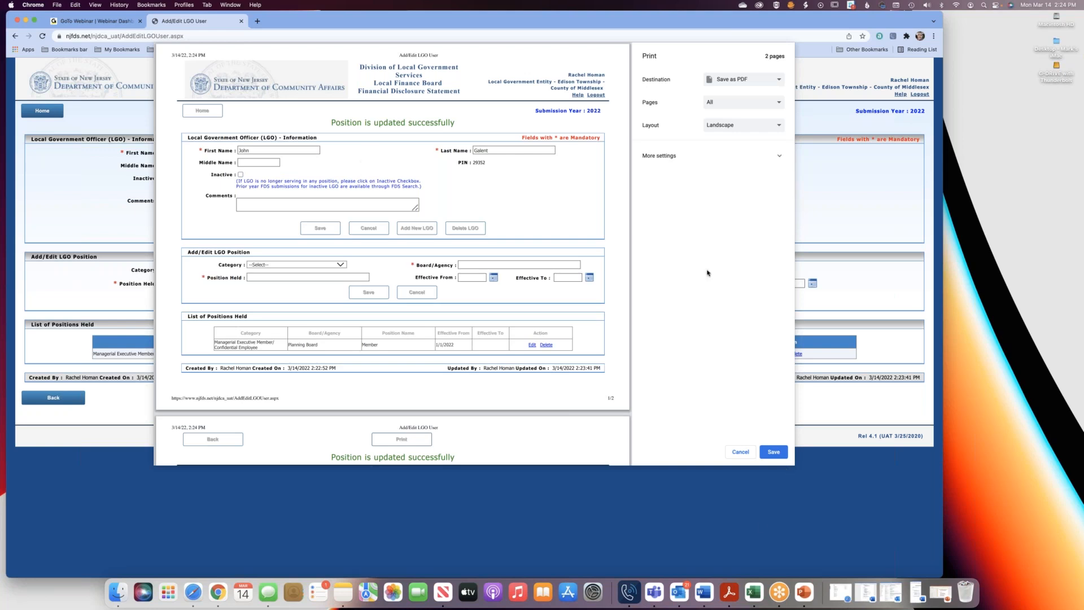
click(744, 452)
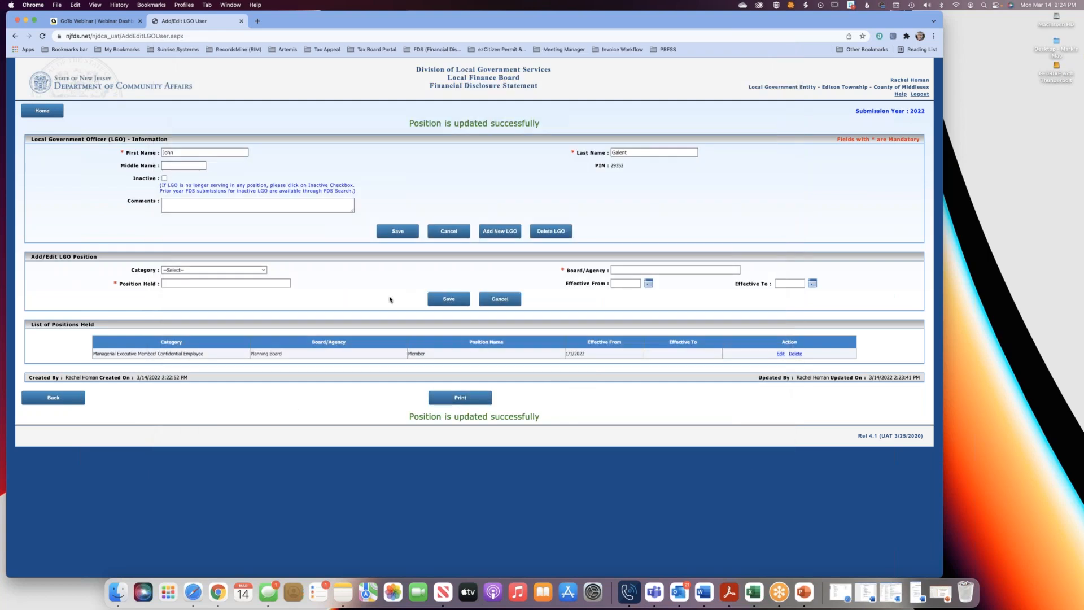
click(71, 398)
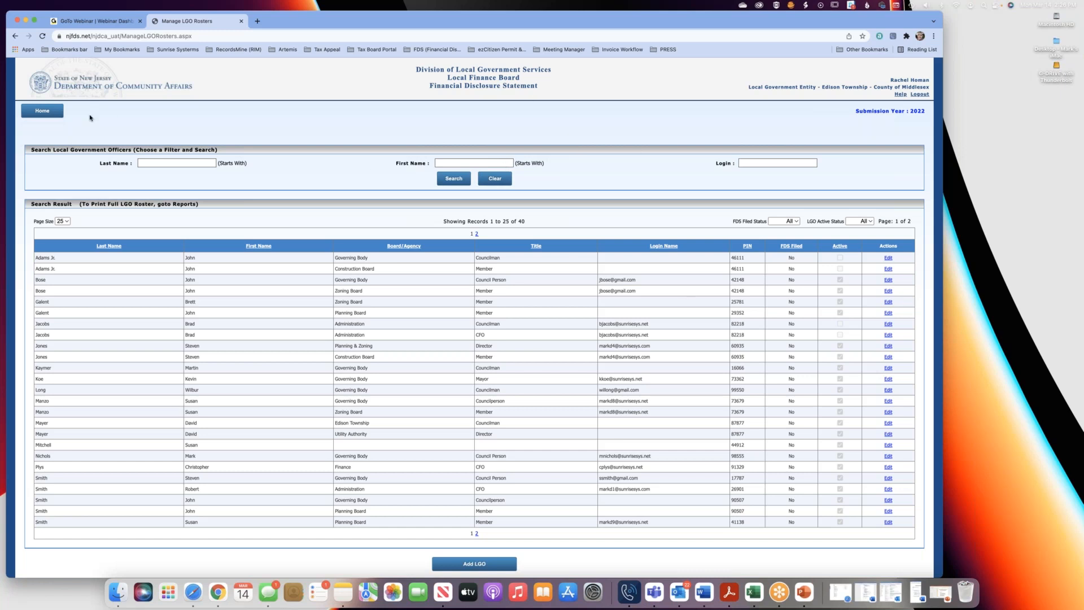
Leave the roster for the home page and open the Local Government Officer - Roster report.
click(43, 114)
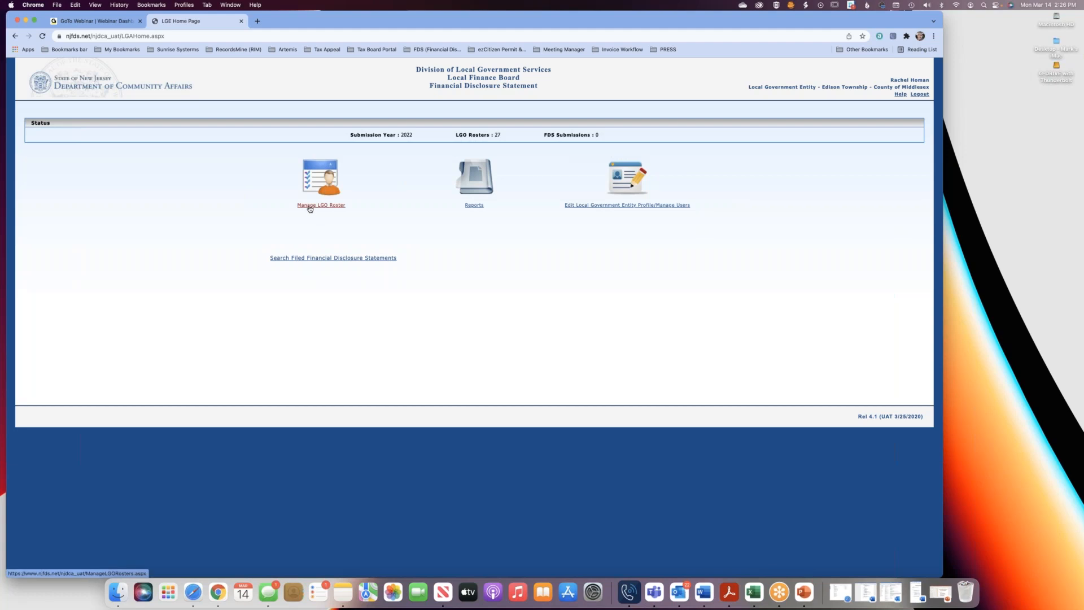
click(474, 206)
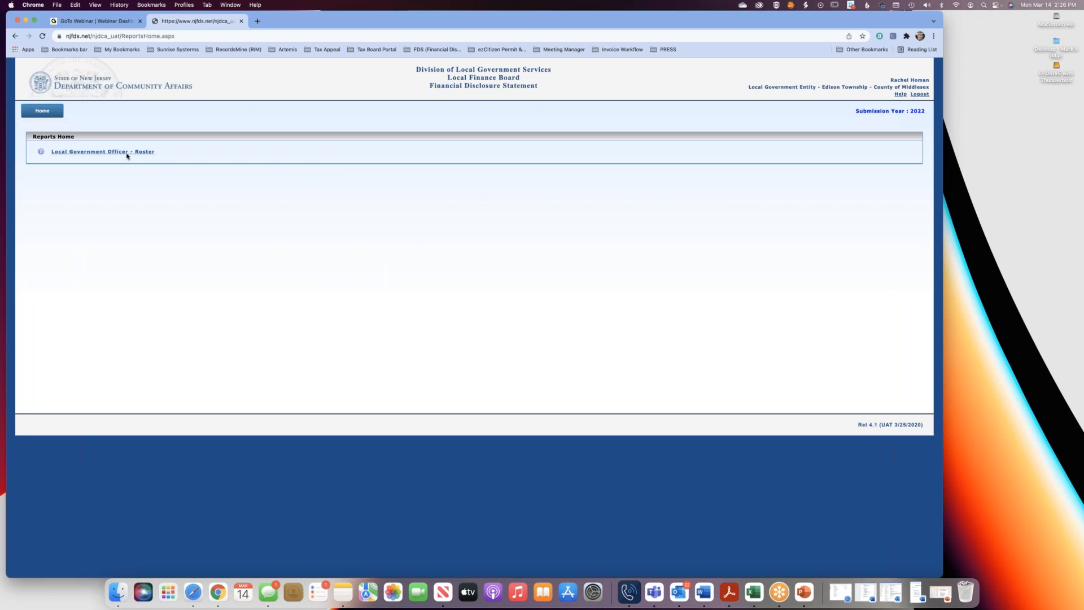
click(101, 152)
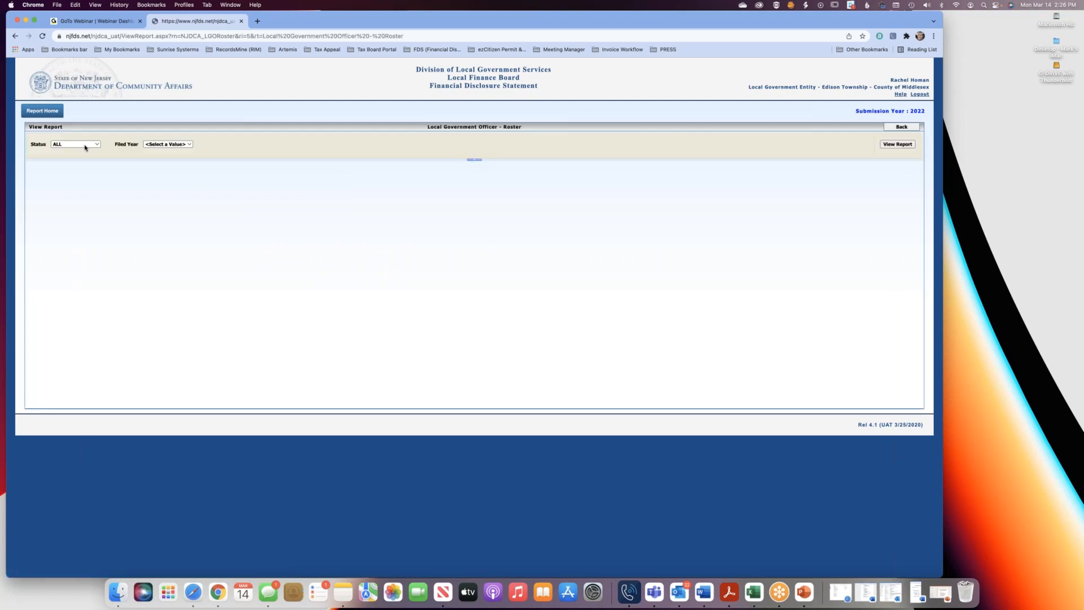
Generate the roster report for status ACTIVE and filed year 2022, and look through its first page.
click(92, 148)
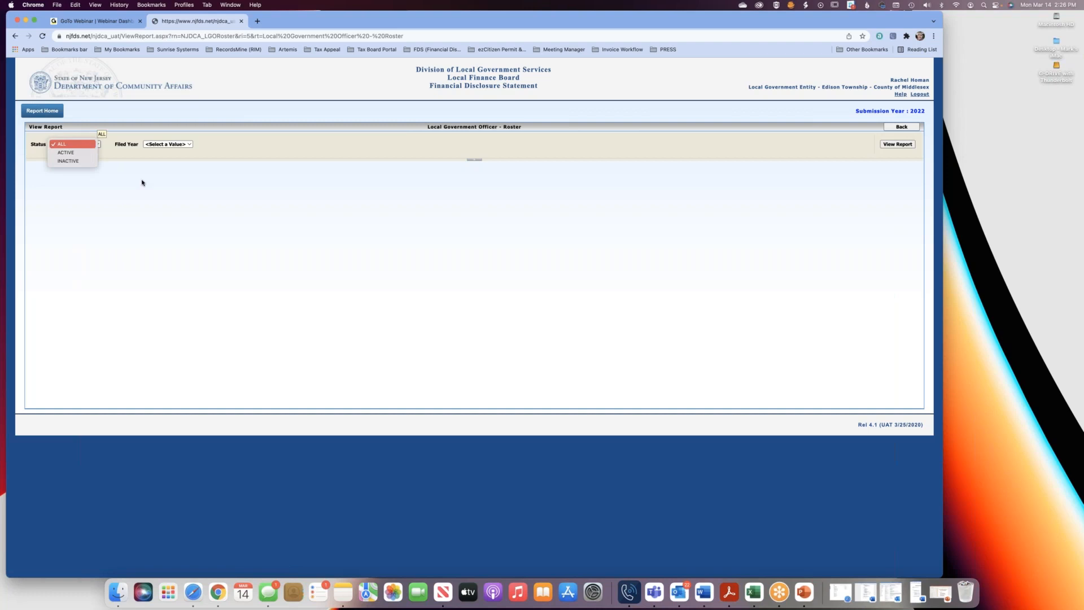
click(150, 185)
click(91, 146)
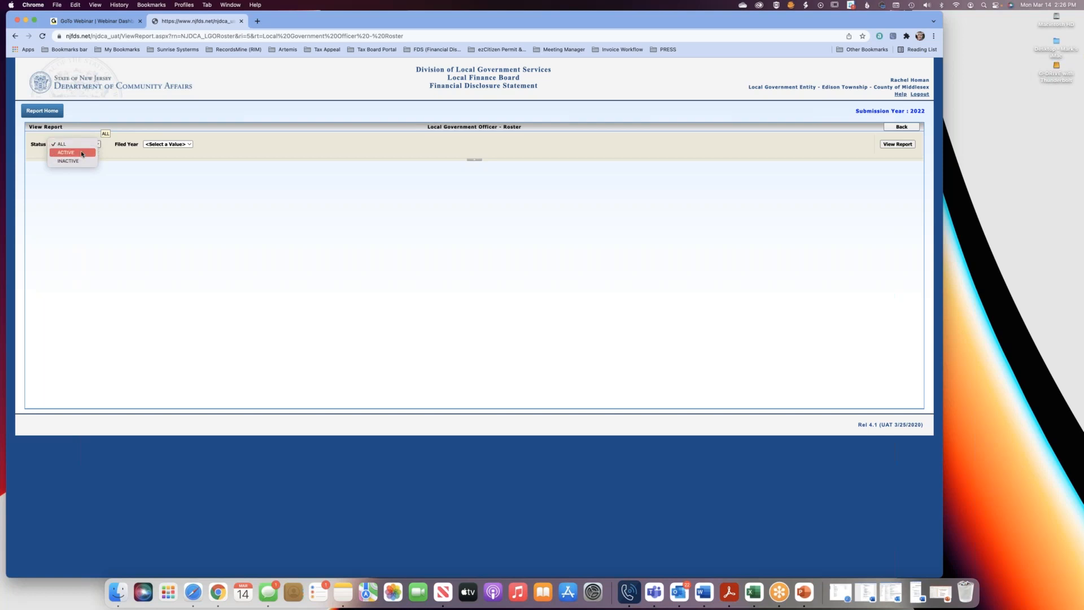
click(83, 153)
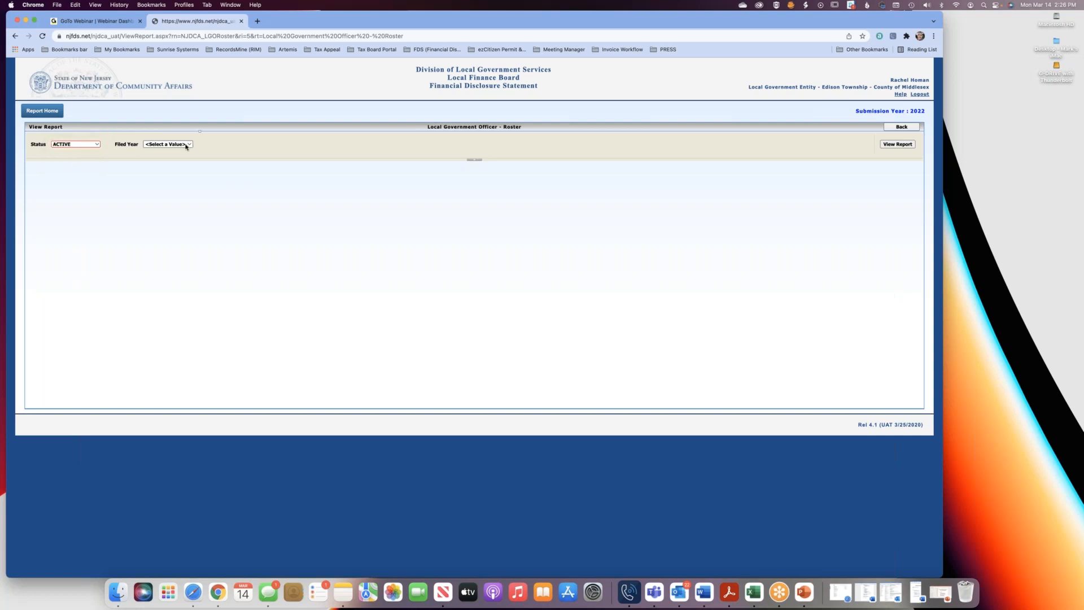
click(186, 145)
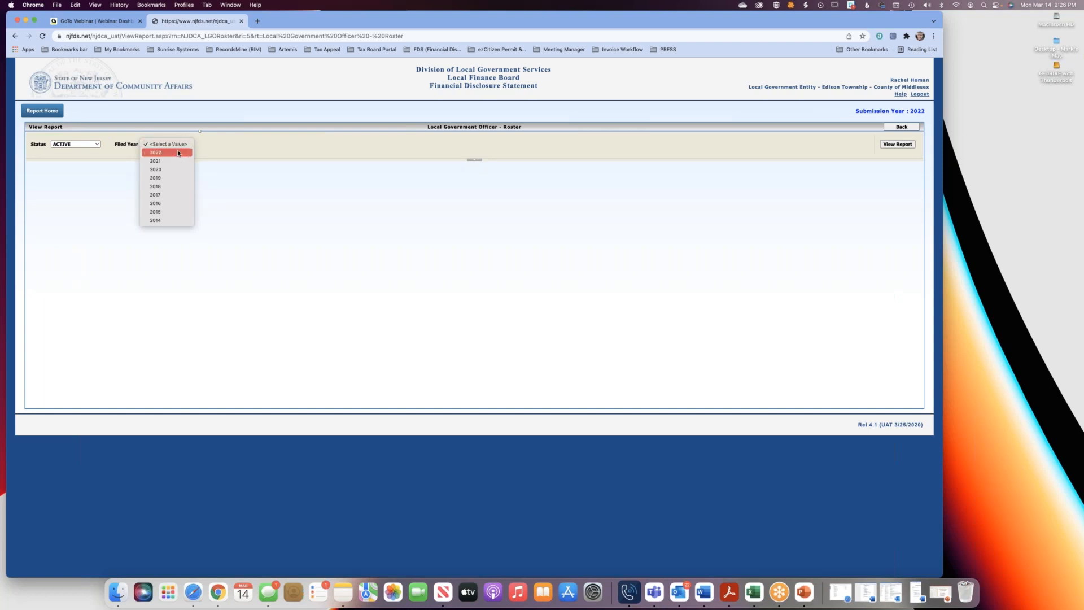
click(178, 152)
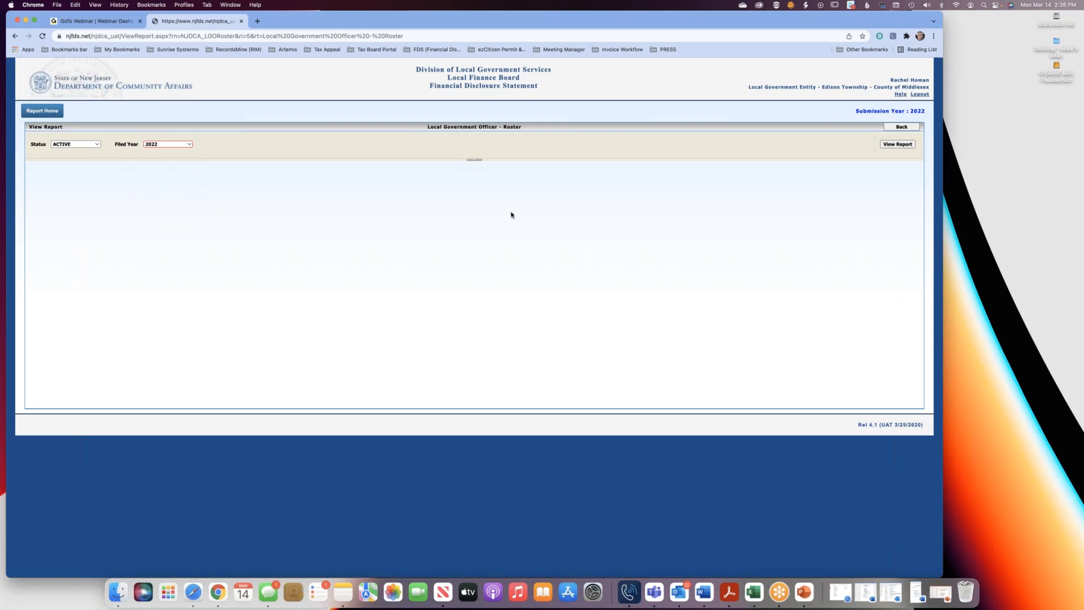
click(899, 145)
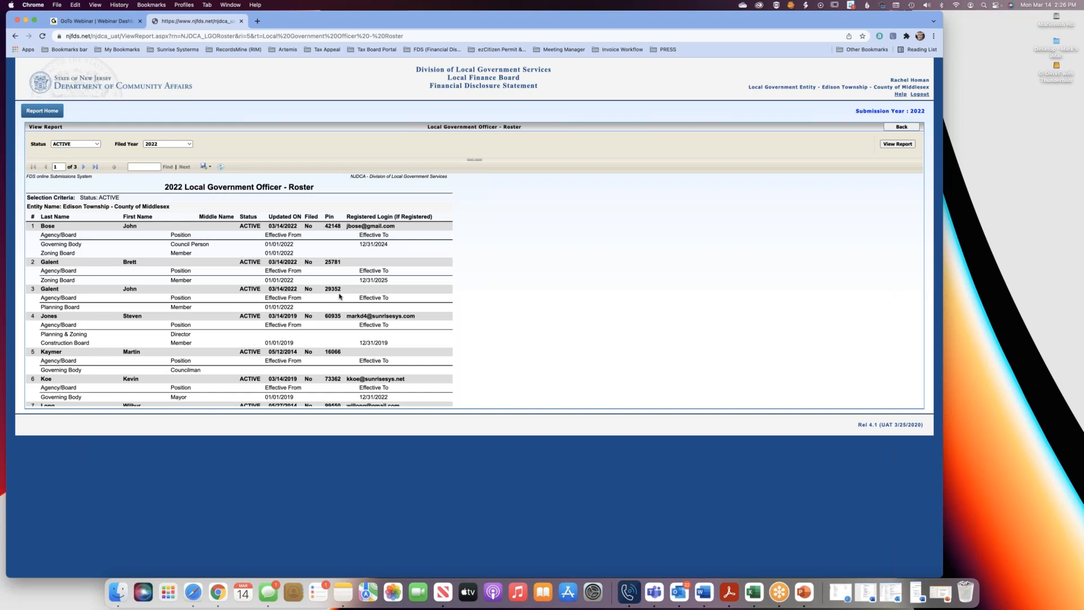
scroll(340, 296, down, 5)
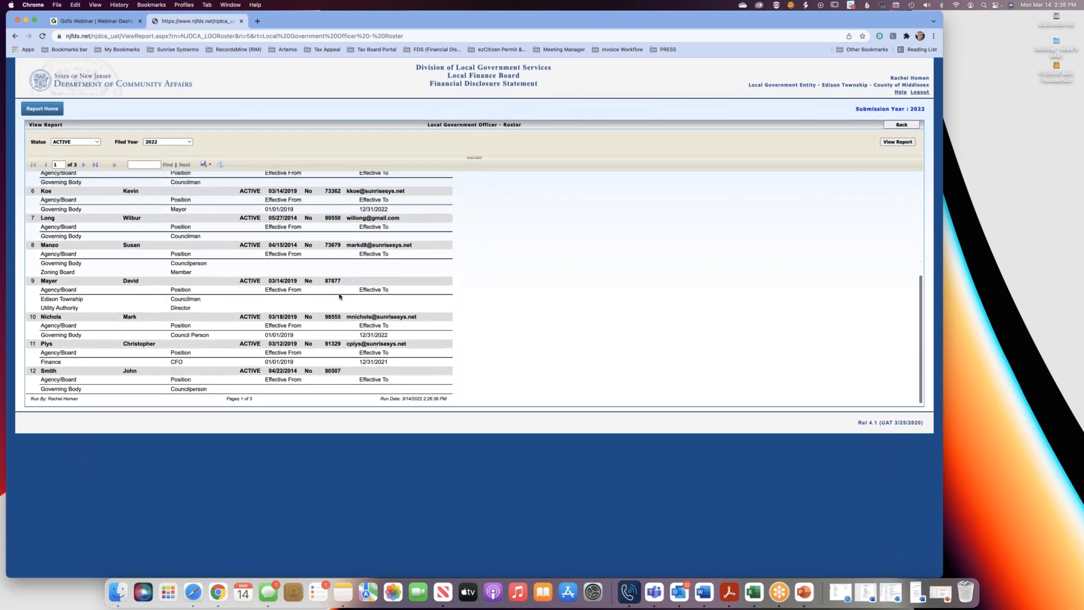
scroll(339, 296, up, 5)
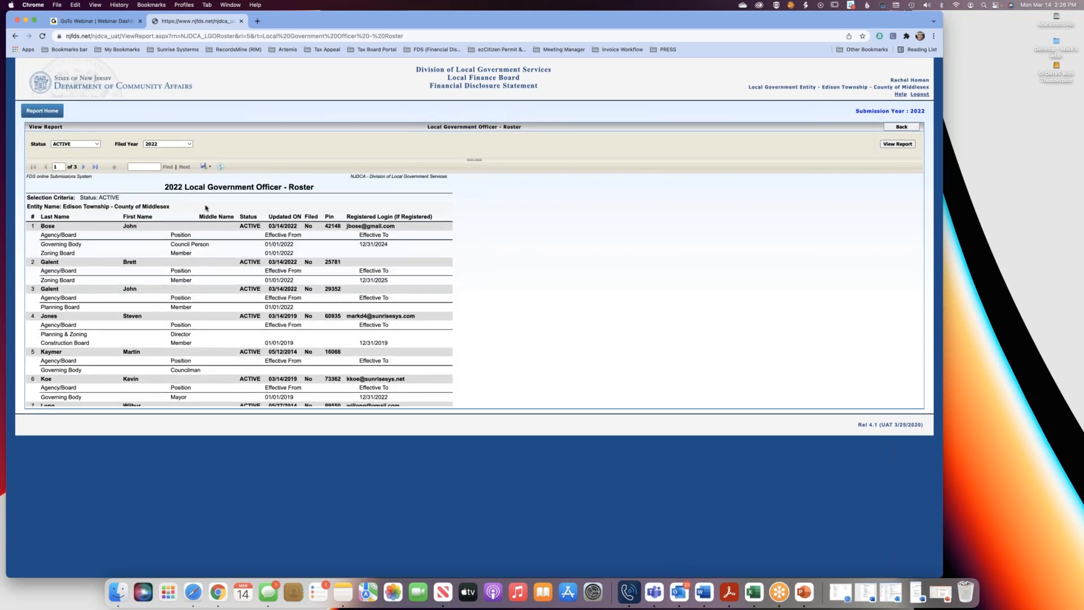
Export the roster report as a PDF, page through the exported document and close it.
click(211, 168)
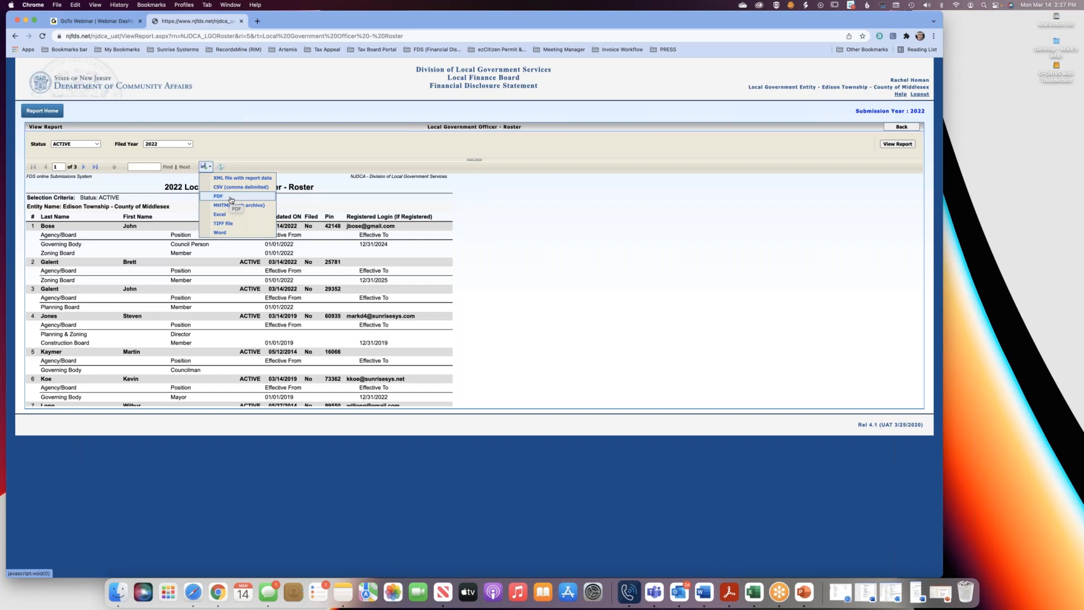
click(231, 200)
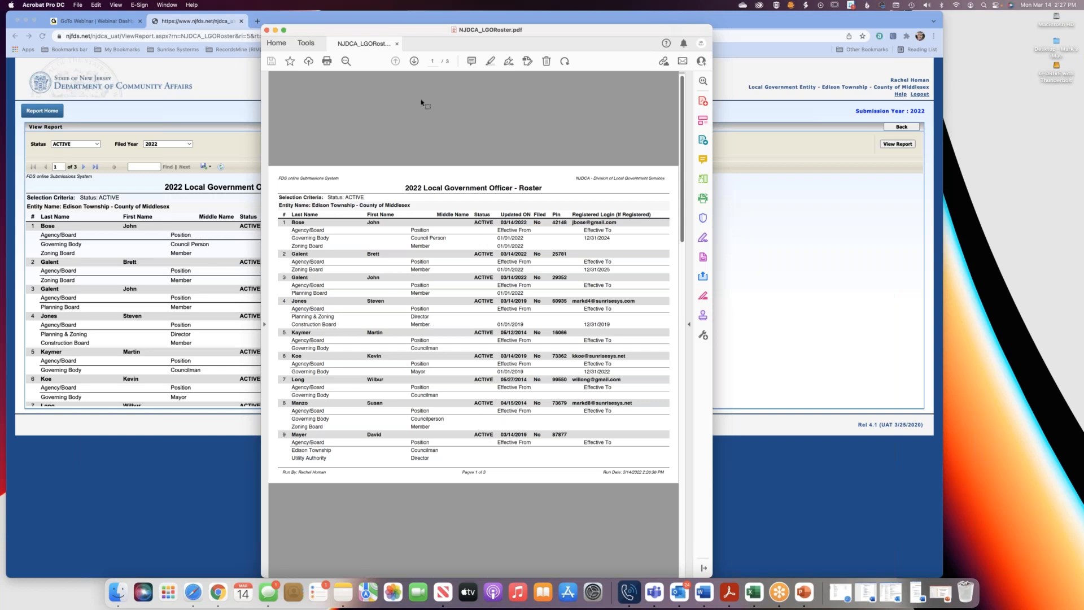
click(414, 62)
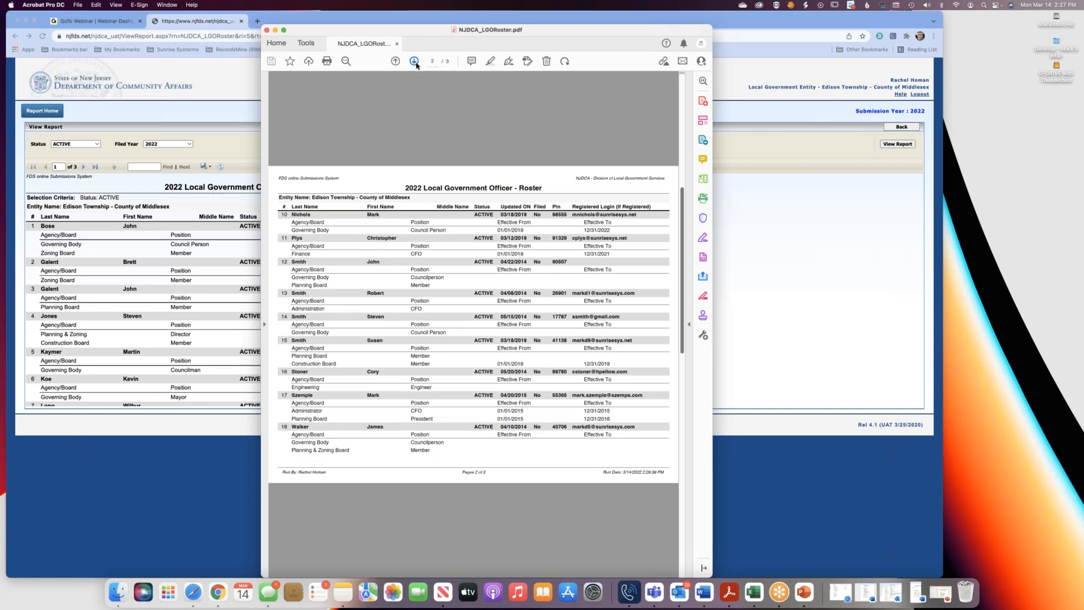
click(414, 62)
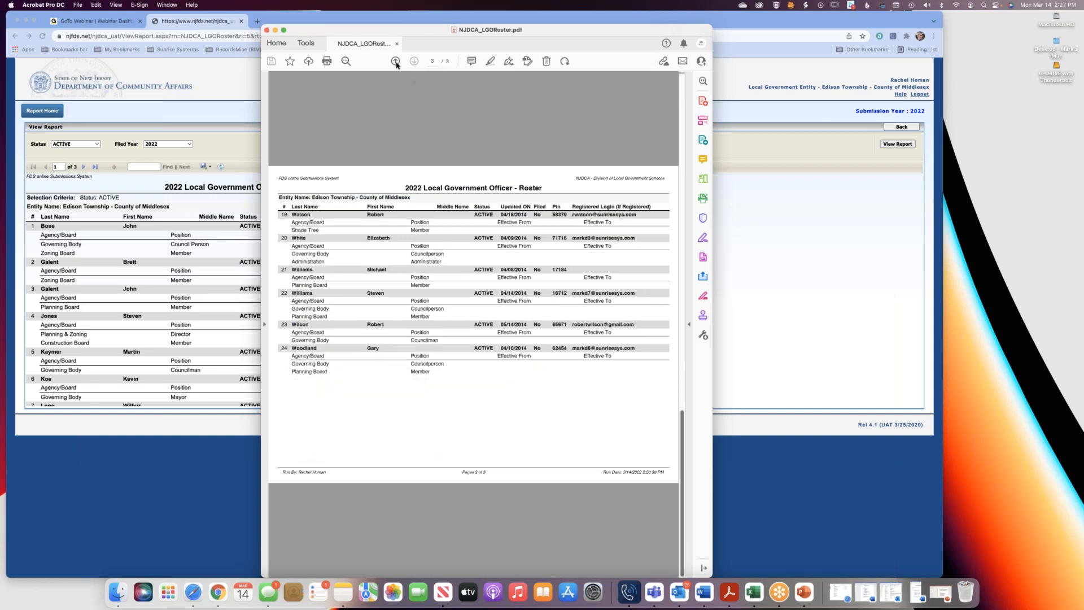
click(396, 62)
click(396, 62)
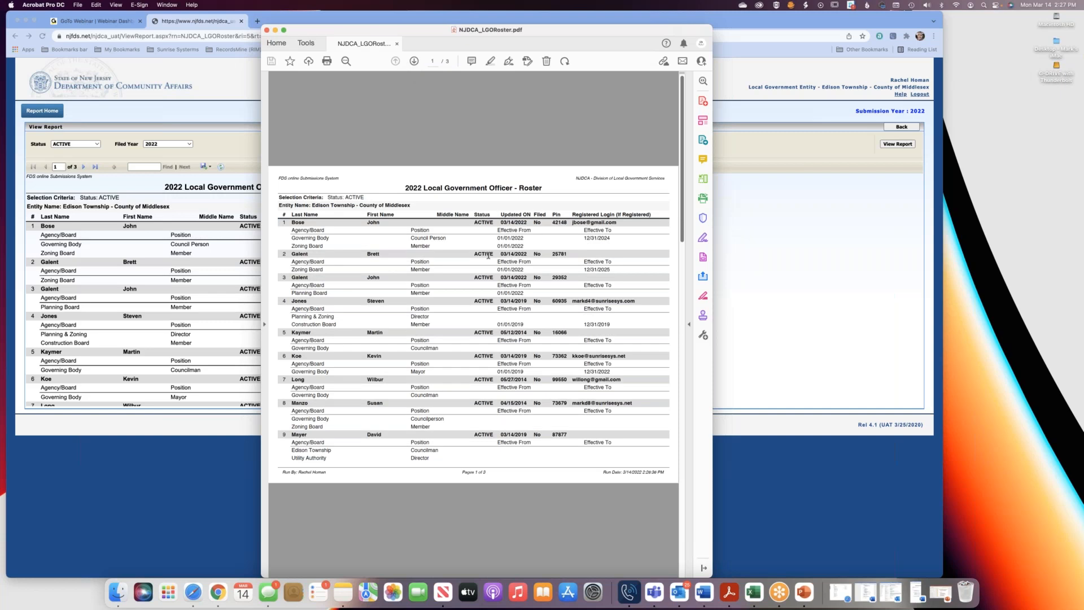
click(266, 31)
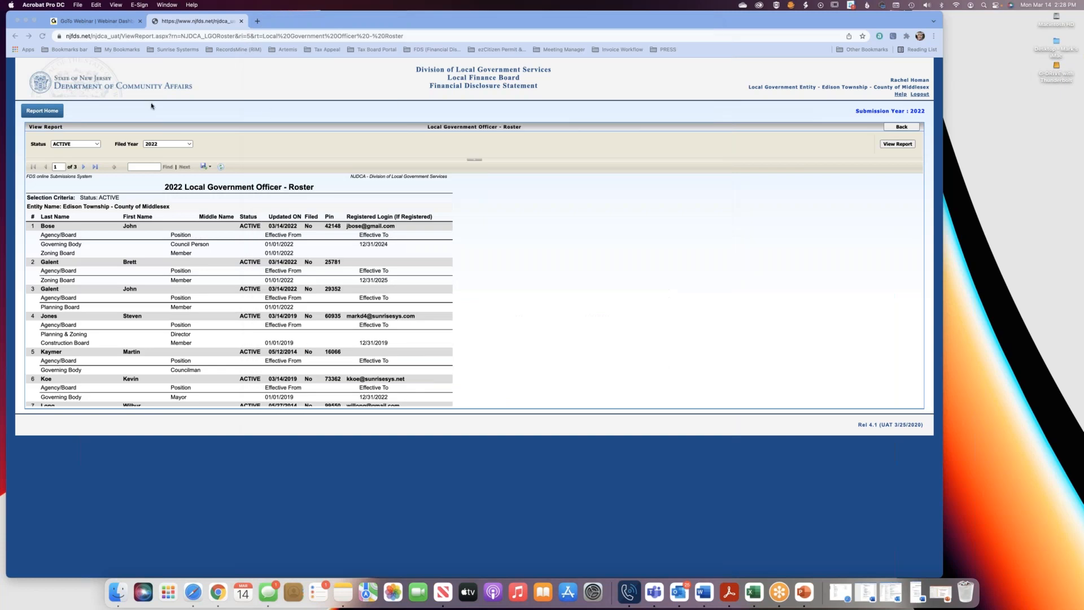
Leave the roster report and return through the reports overview to the home page.
click(50, 113)
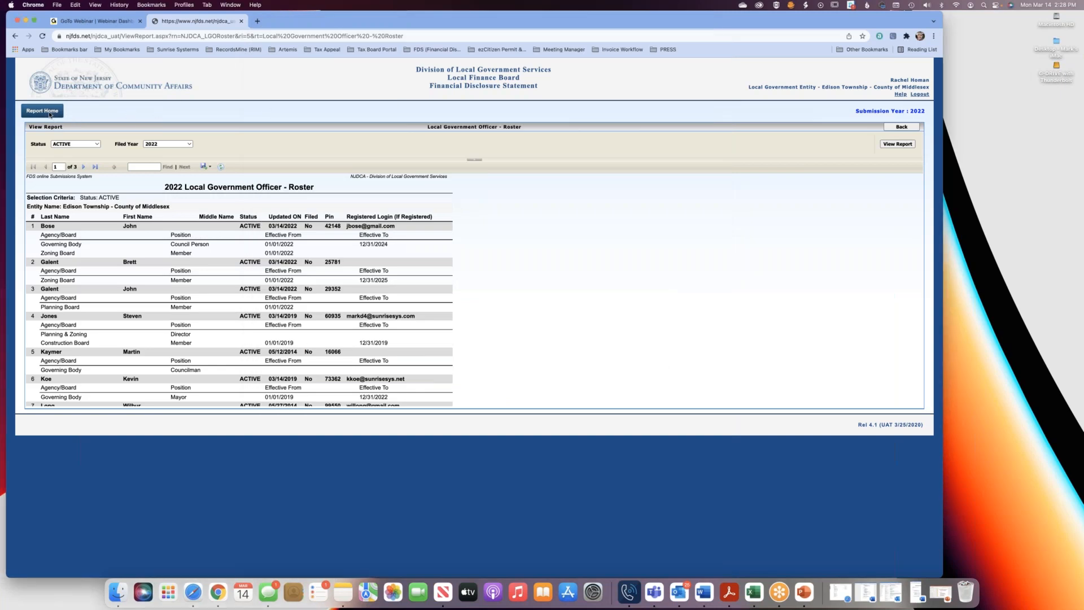
click(49, 113)
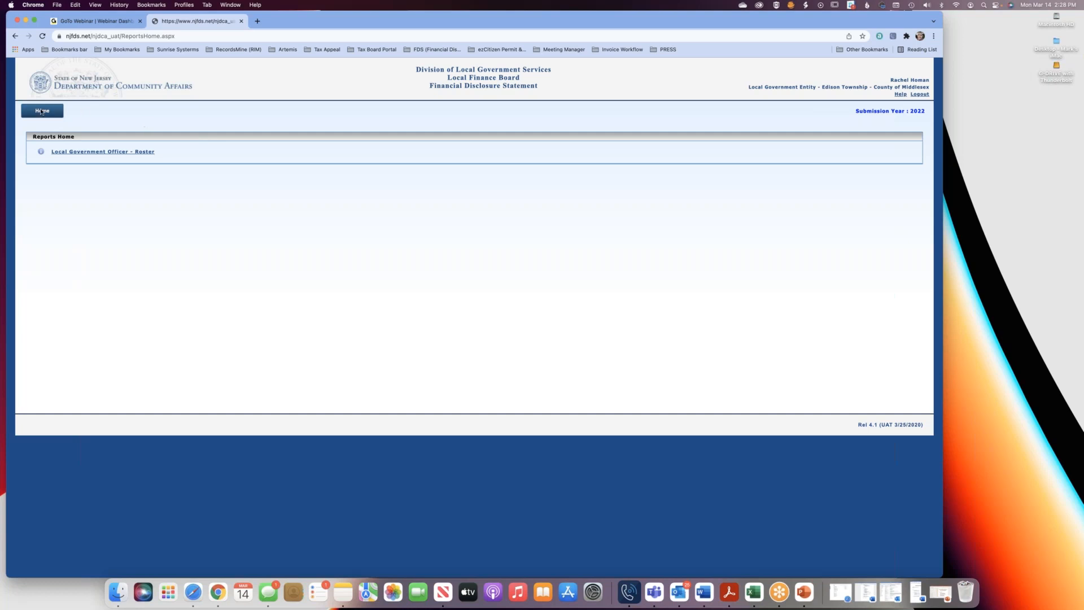
click(42, 111)
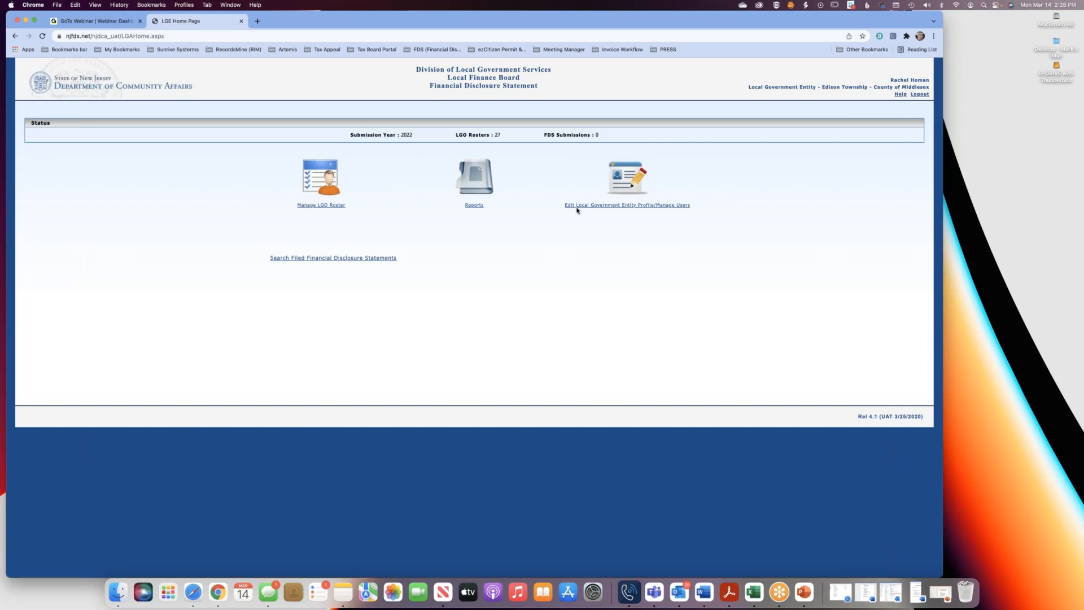
Open the local government entity's profile, check the contact email field and open the entity's list of users.
click(670, 207)
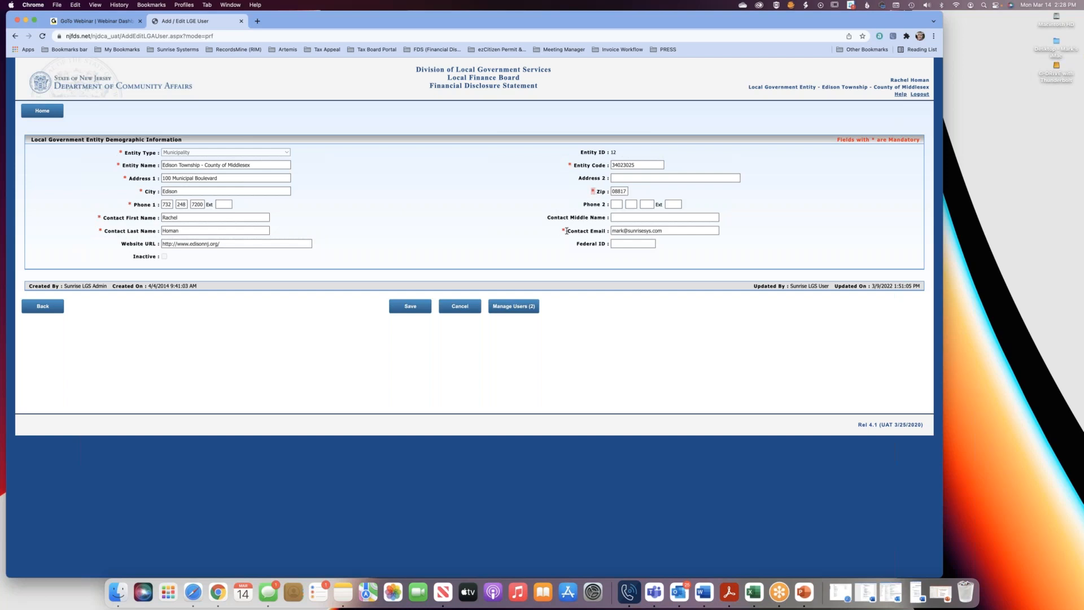
drag(562, 232, 568, 232)
click(517, 308)
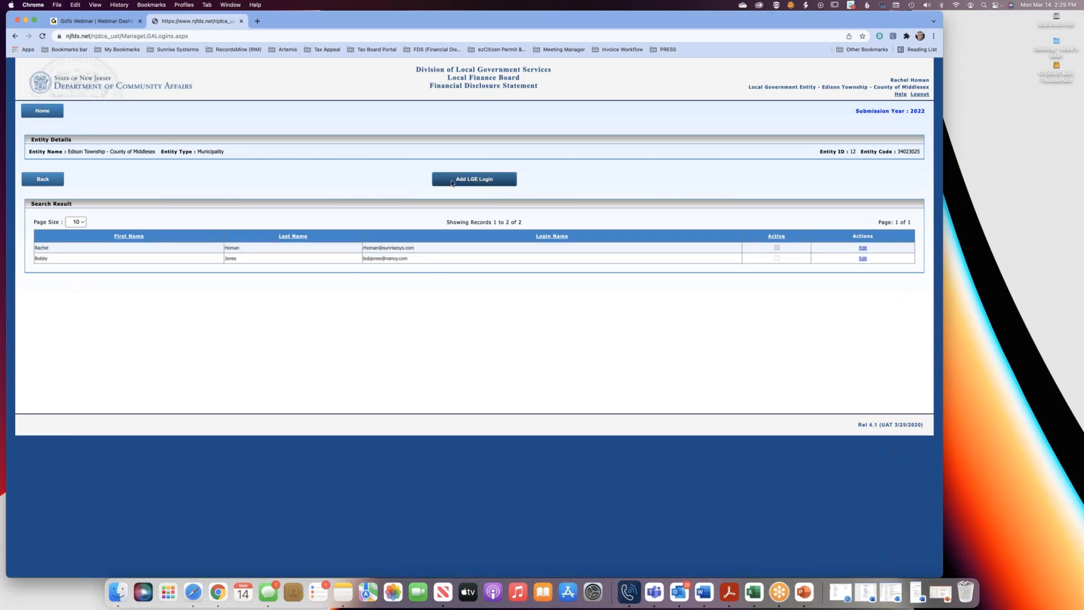
Look at the blank form for a new LGE login, return to the user list without saving and dismiss the browser's password update offer.
click(479, 184)
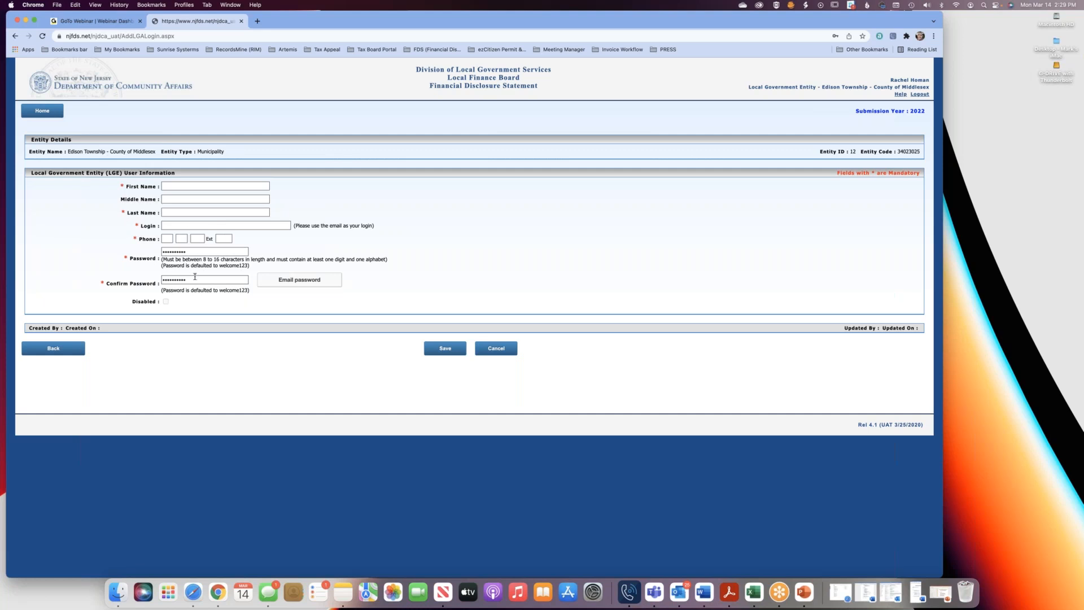
click(221, 224)
click(69, 353)
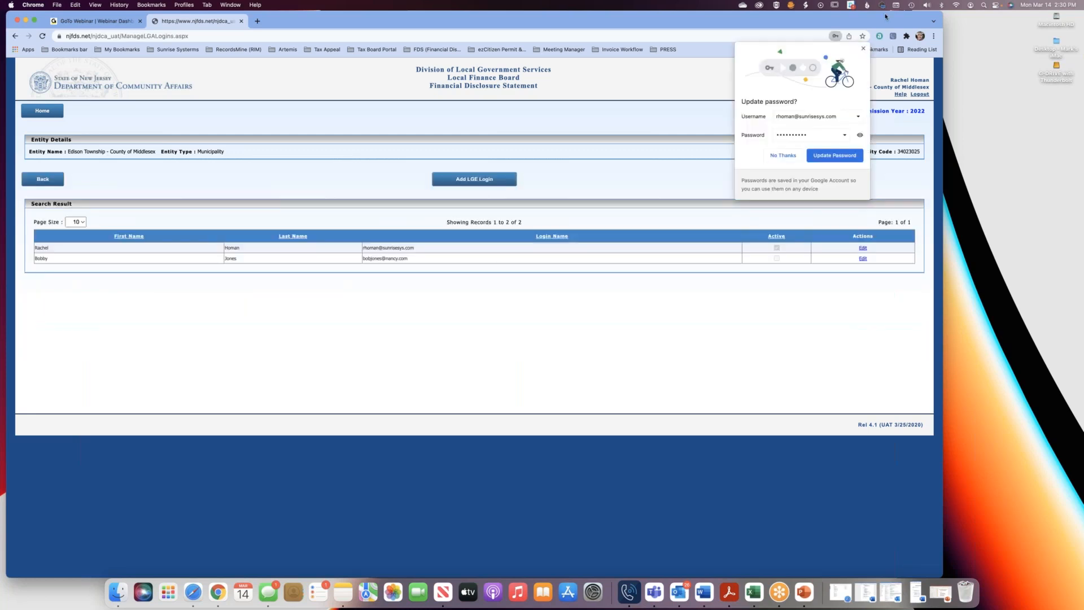
click(862, 48)
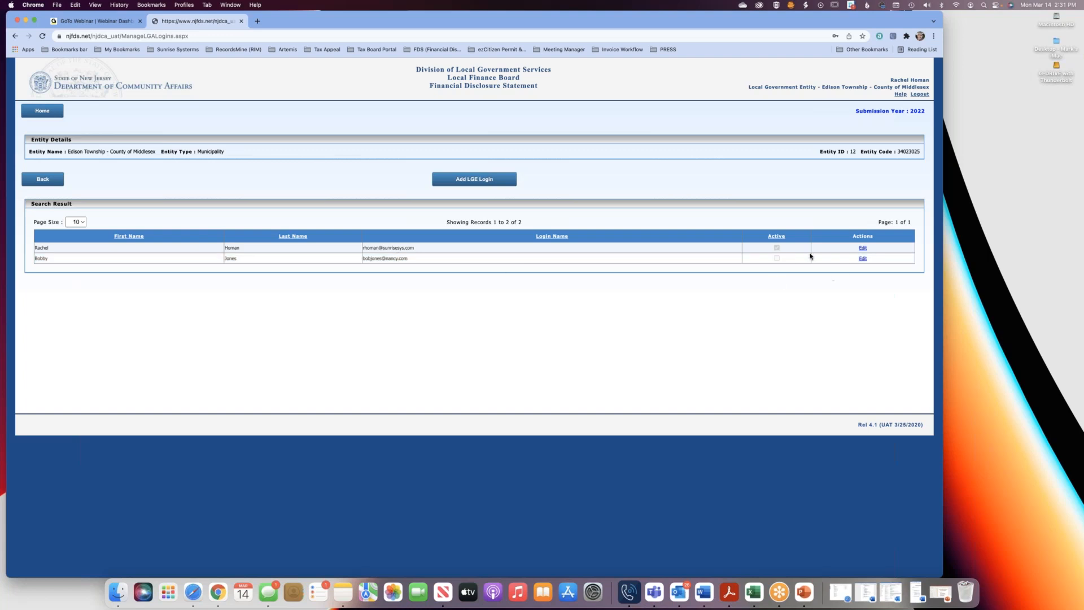
Open the inactive second user's LGE login for editing, clear its Disabled option and save the login.
click(861, 258)
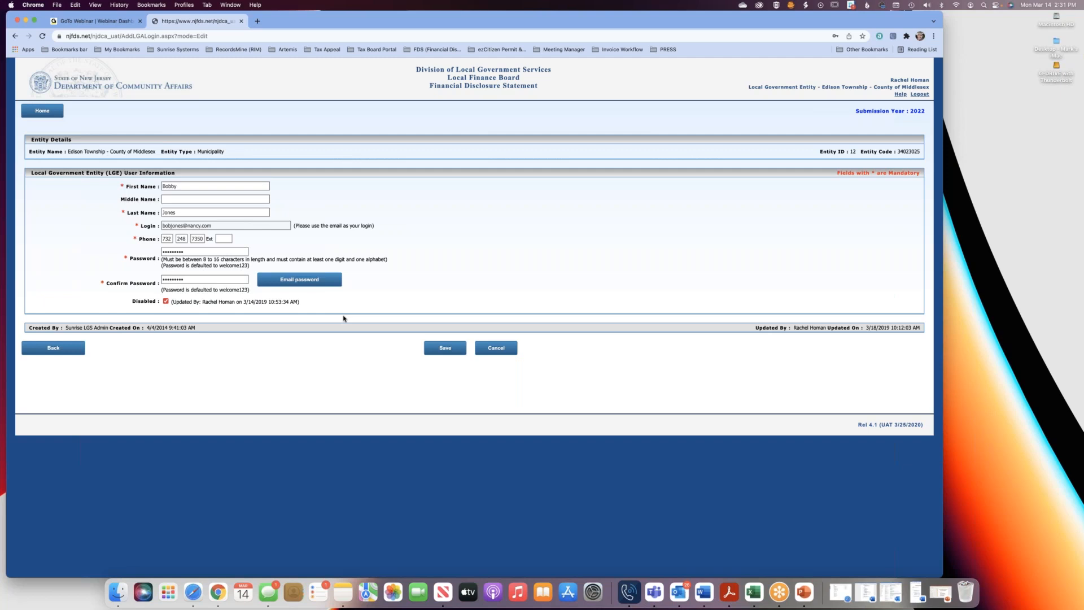
click(166, 301)
click(427, 351)
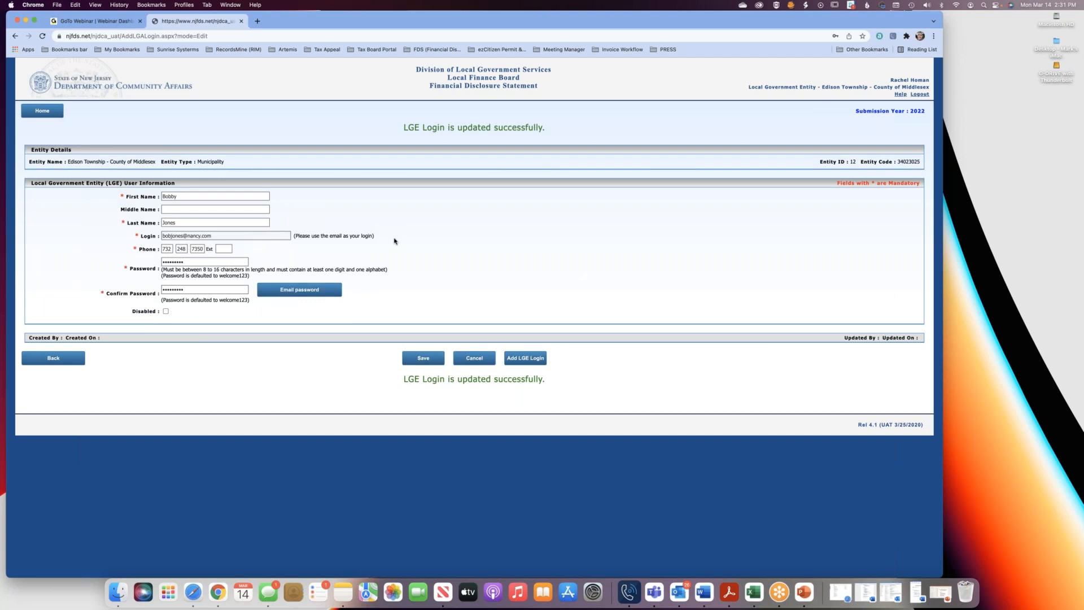
Mark the same LGE login as Disabled, save it and confirm disabling the login.
click(166, 312)
click(421, 360)
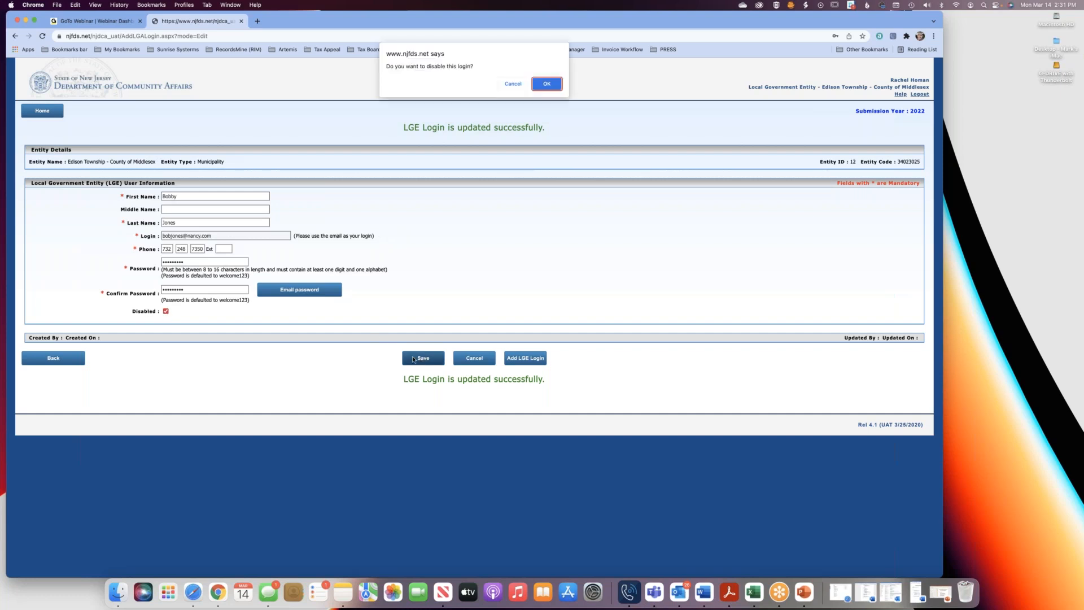
click(543, 85)
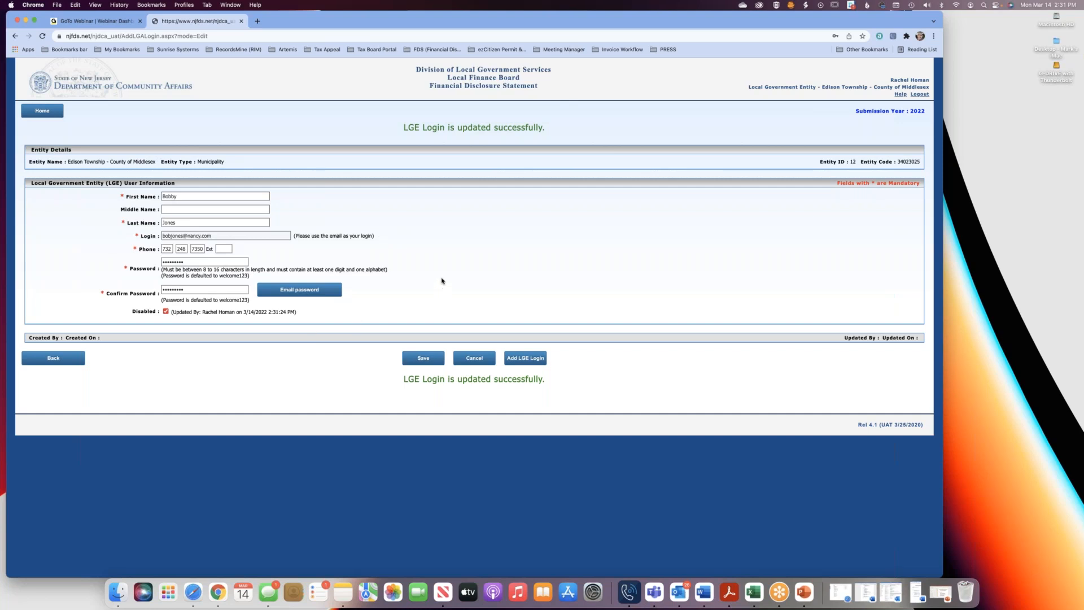
Return to the entity's user list, dismiss the browser's offer to save the password and go to the home page.
click(69, 359)
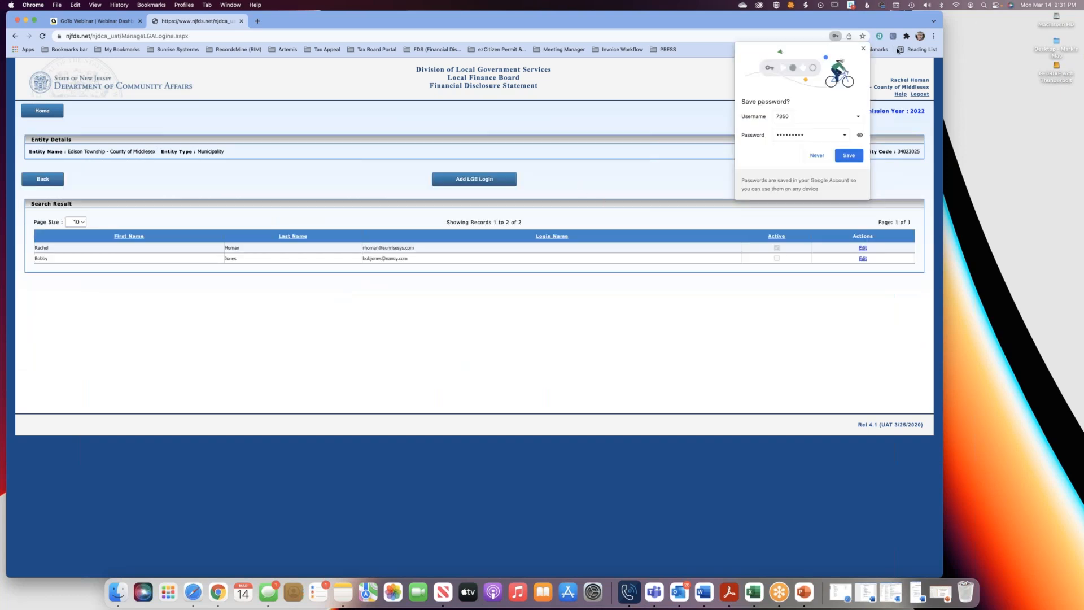
click(863, 48)
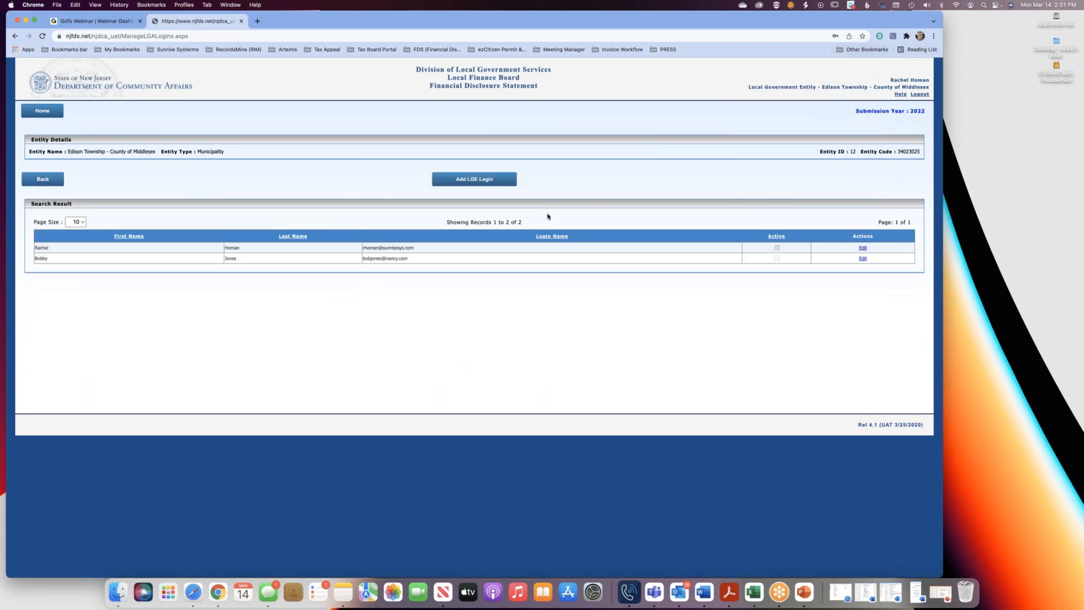
click(52, 113)
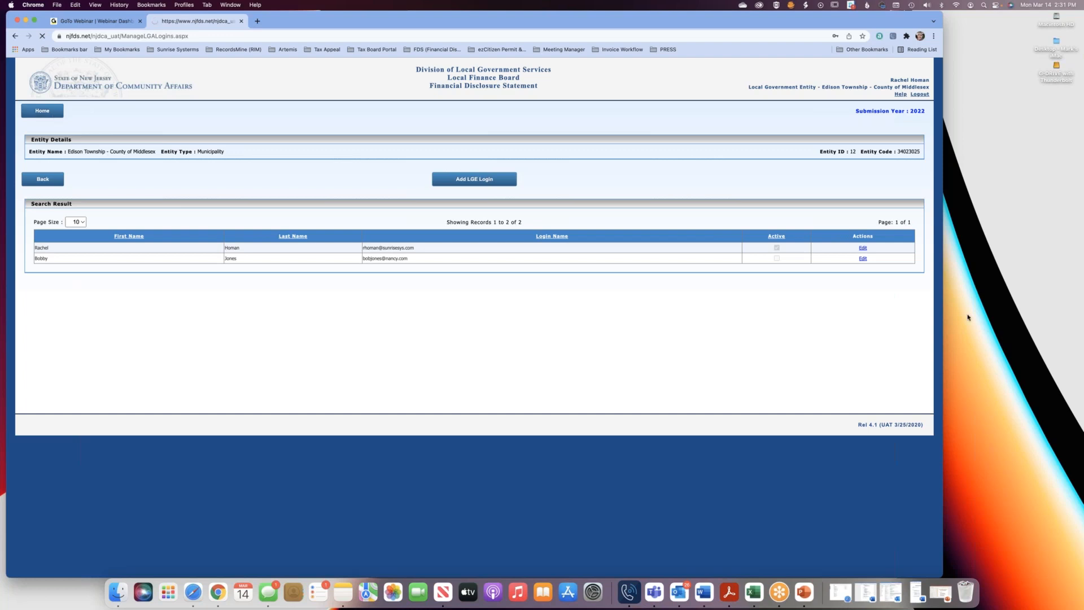
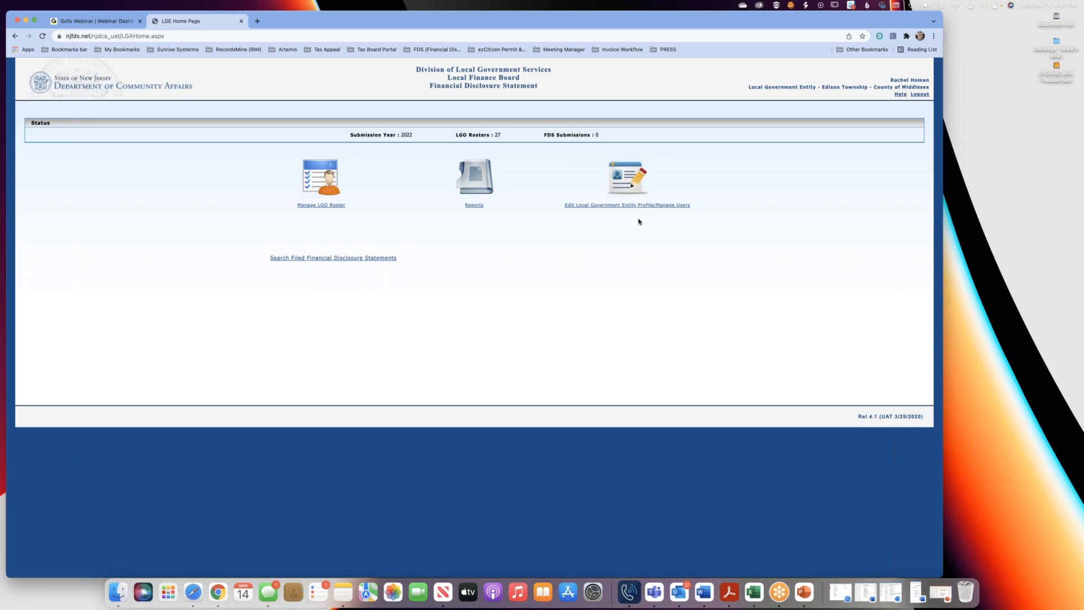
Open the local government entity's profile and user management page, then switch to the LGO roster.
click(621, 206)
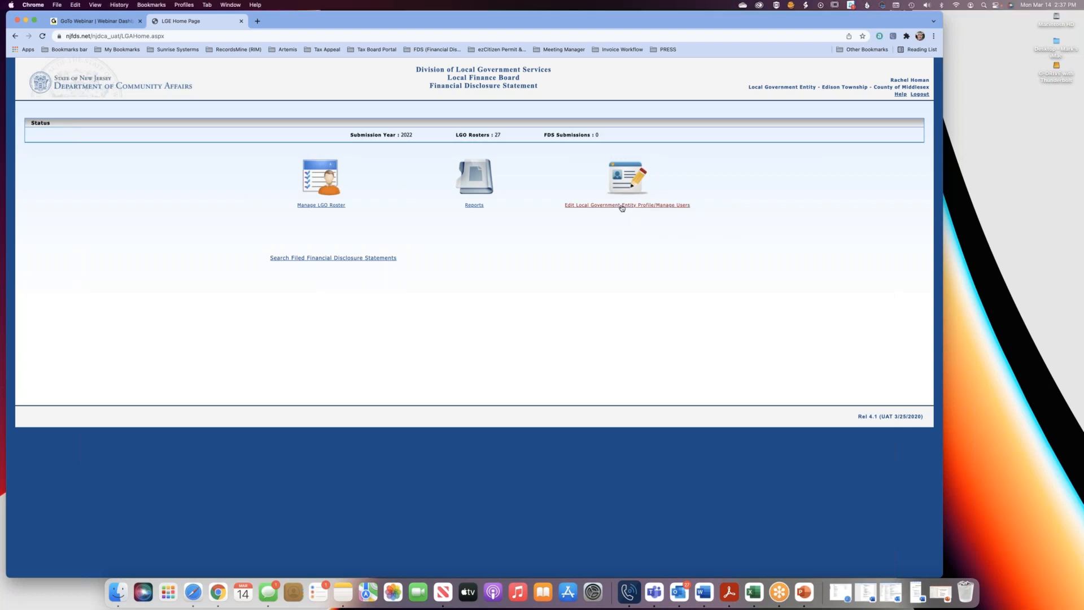
click(622, 206)
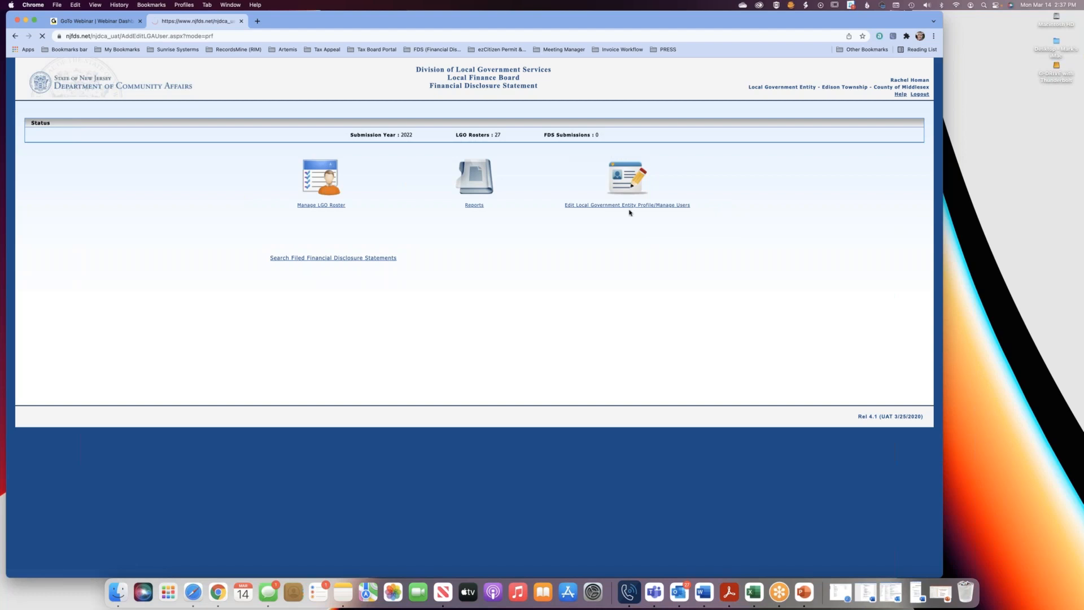
click(43, 306)
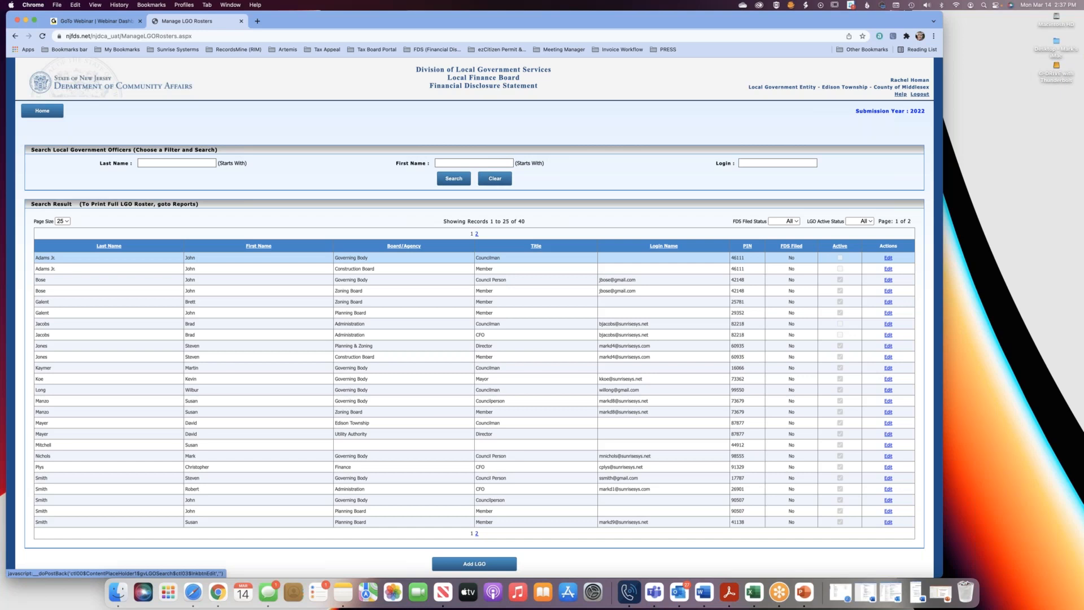
Open the registered Governing Body council person's LGO record, look at the linked profile, return without saving and dismiss the browser's password offer.
click(888, 280)
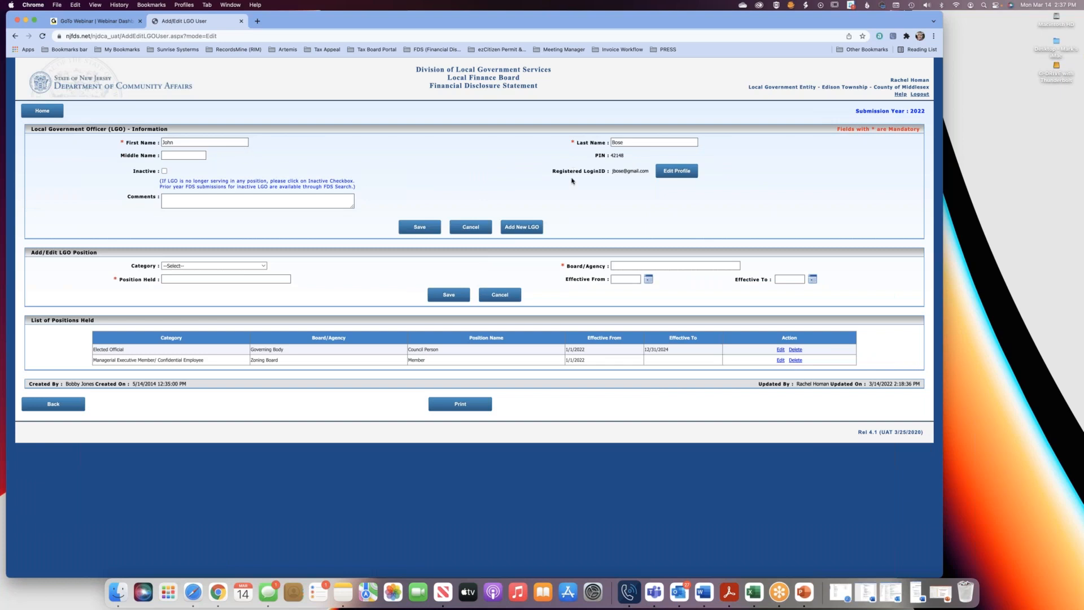
click(678, 177)
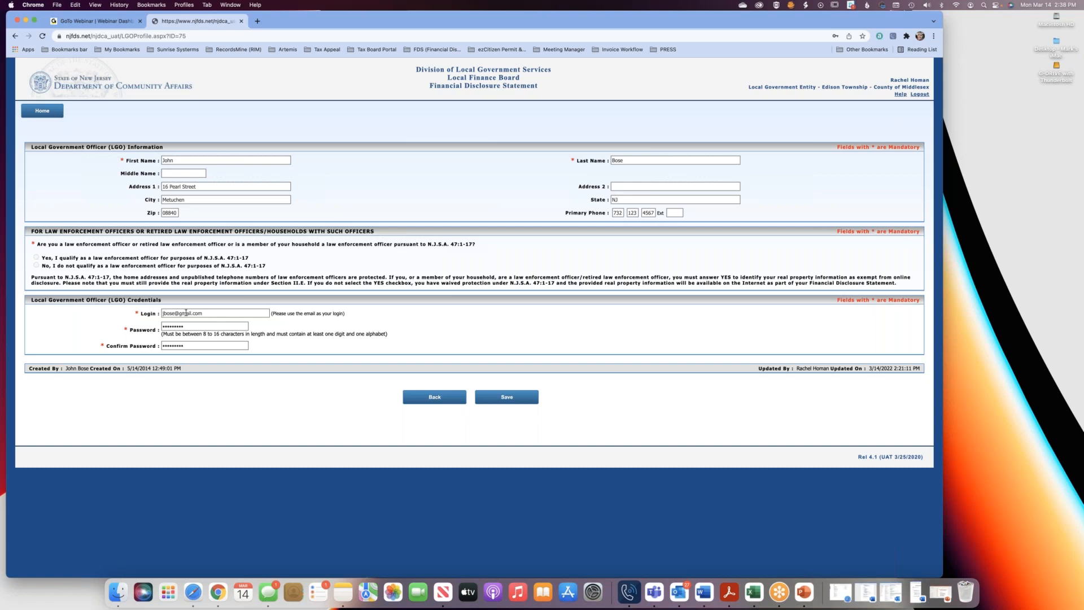
click(440, 398)
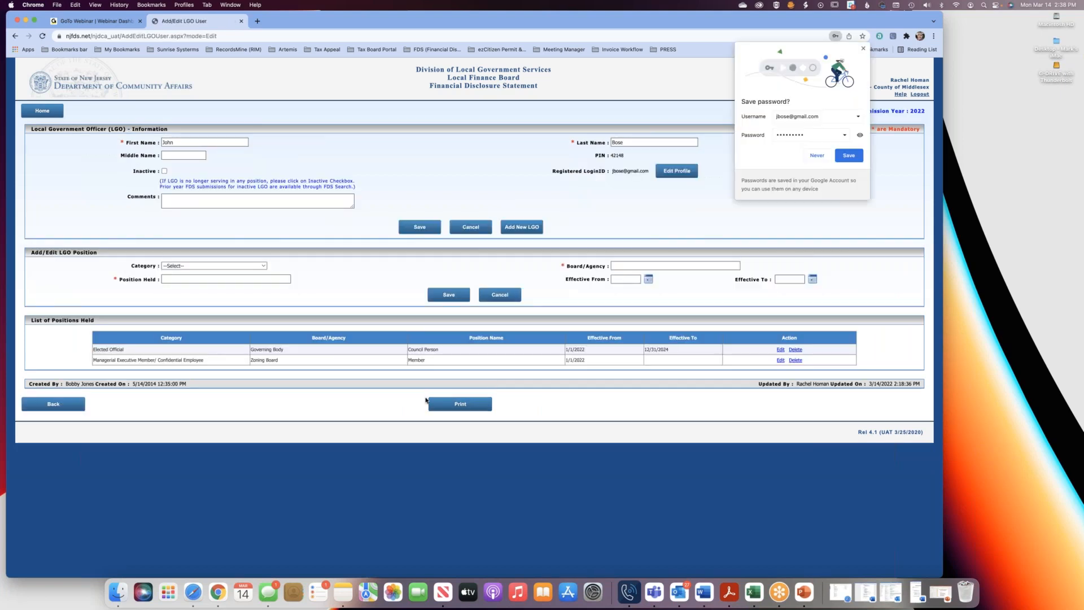
click(863, 48)
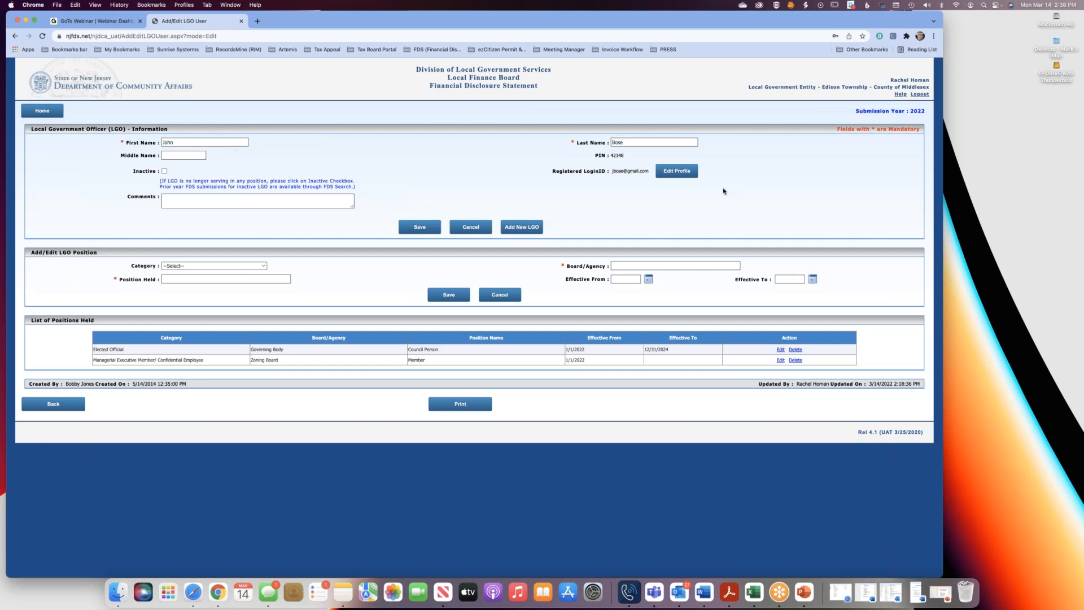
click(683, 175)
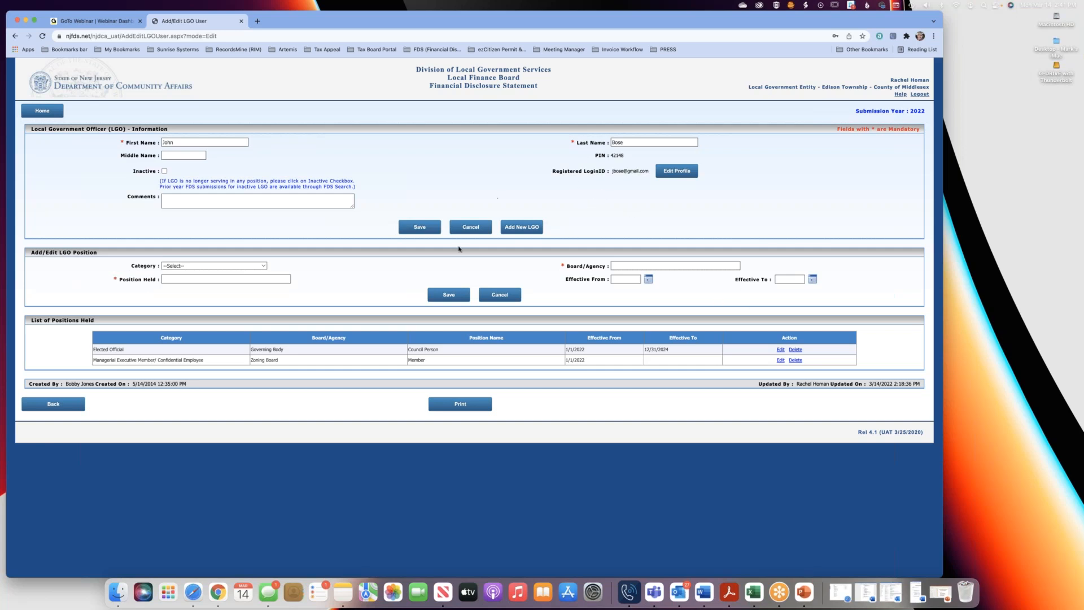
Open the Local Government Officer - Roster report and generate it for all statuses with filed year 2022.
click(59, 112)
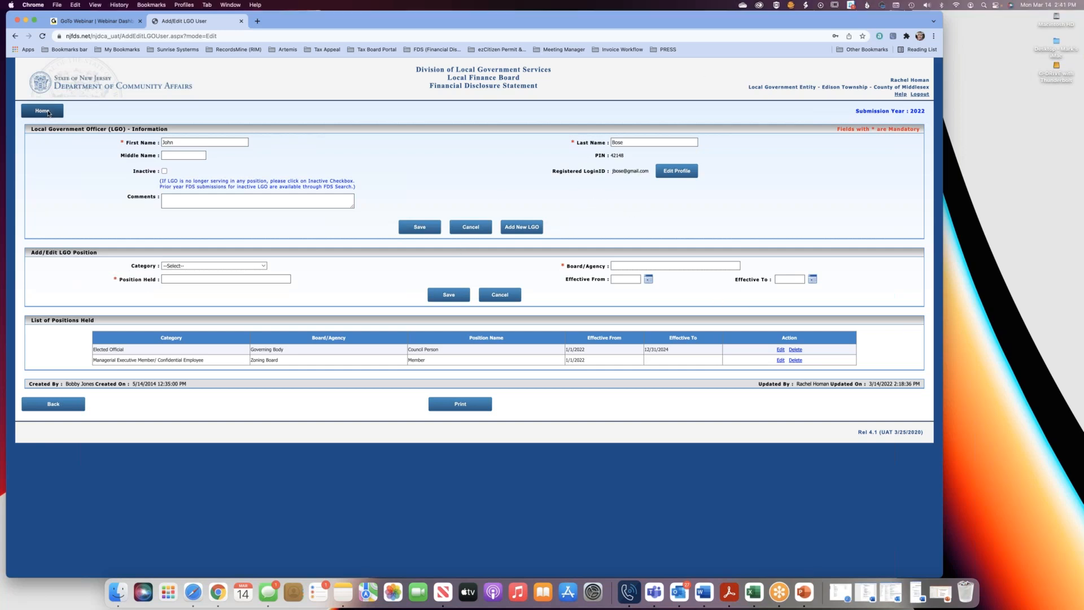
click(475, 205)
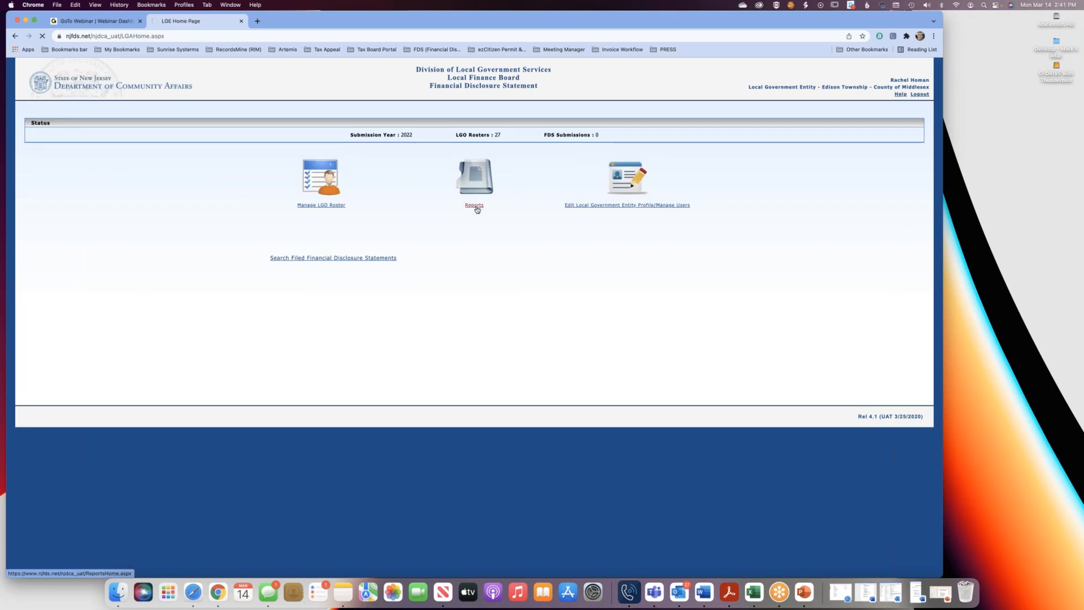
click(116, 152)
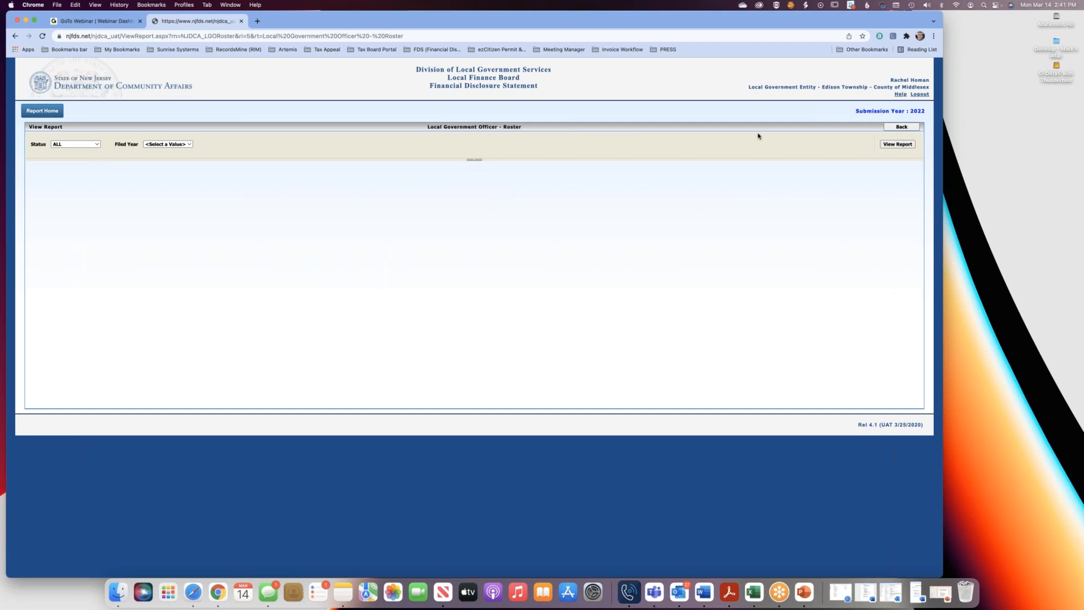
click(902, 144)
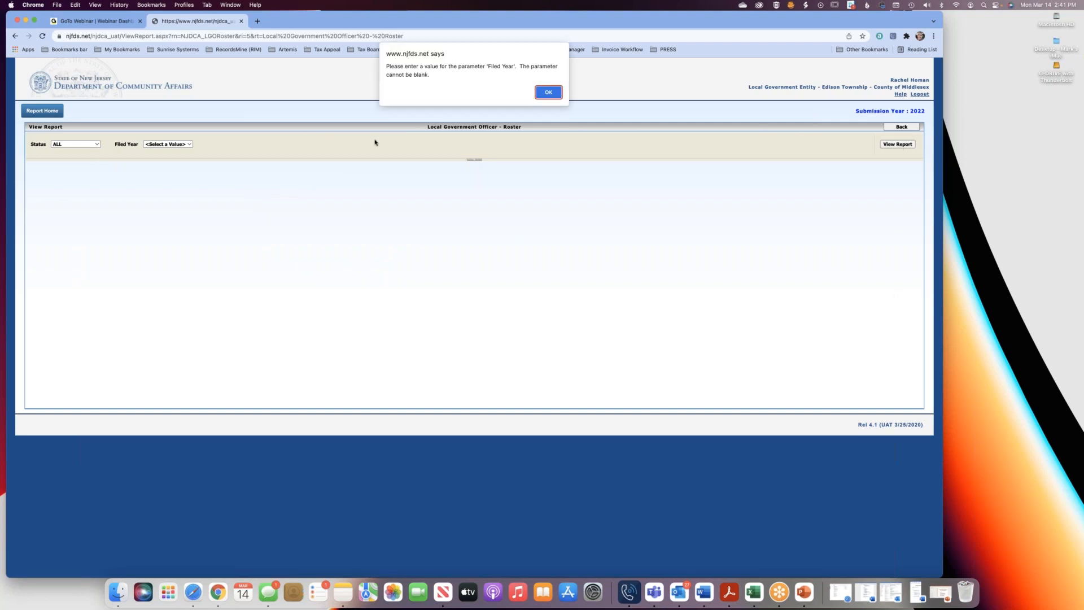
key(Return)
click(163, 144)
click(168, 151)
click(904, 146)
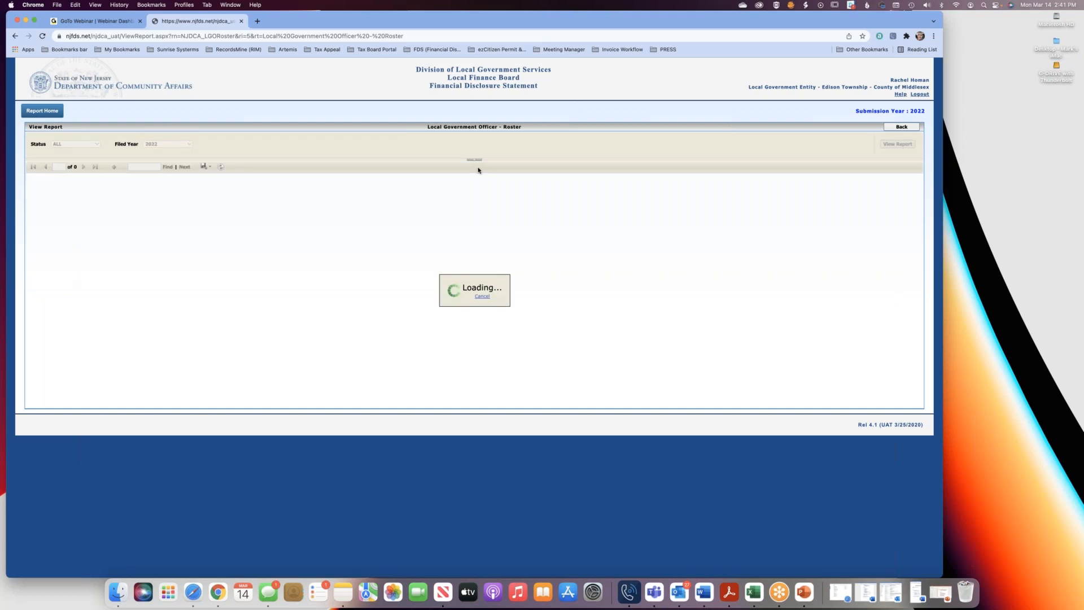
Export the roster report to Word, open the downloaded document, look through its pages and return to the report.
click(204, 167)
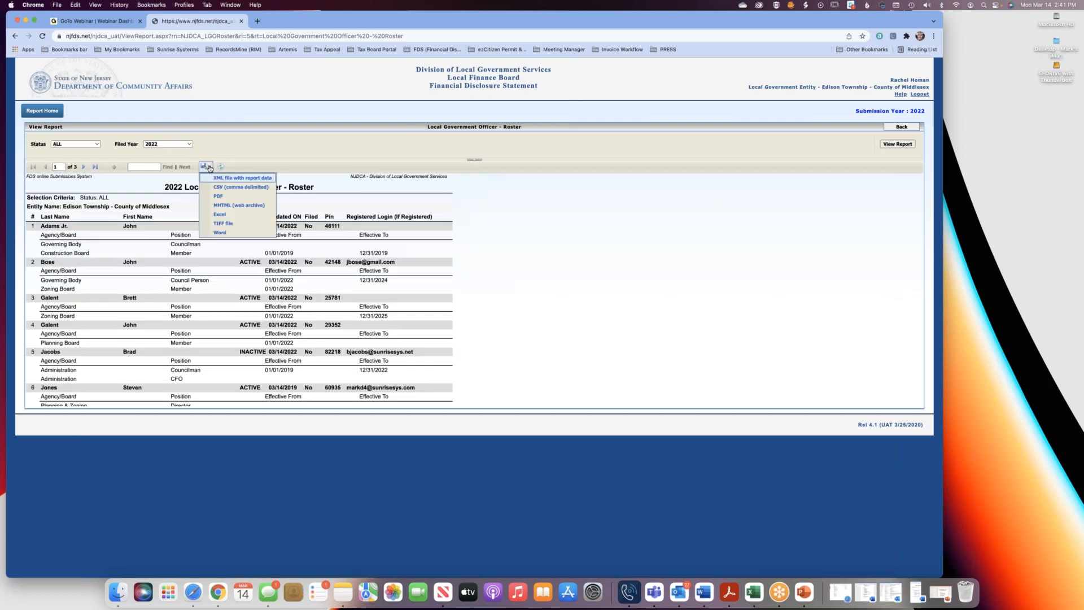
click(240, 233)
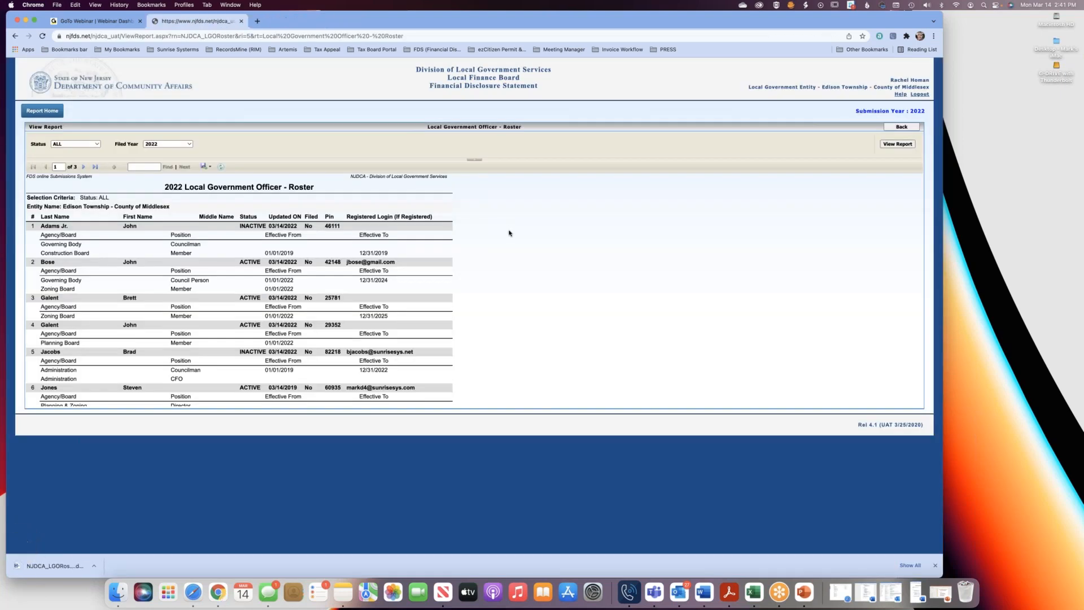
click(51, 567)
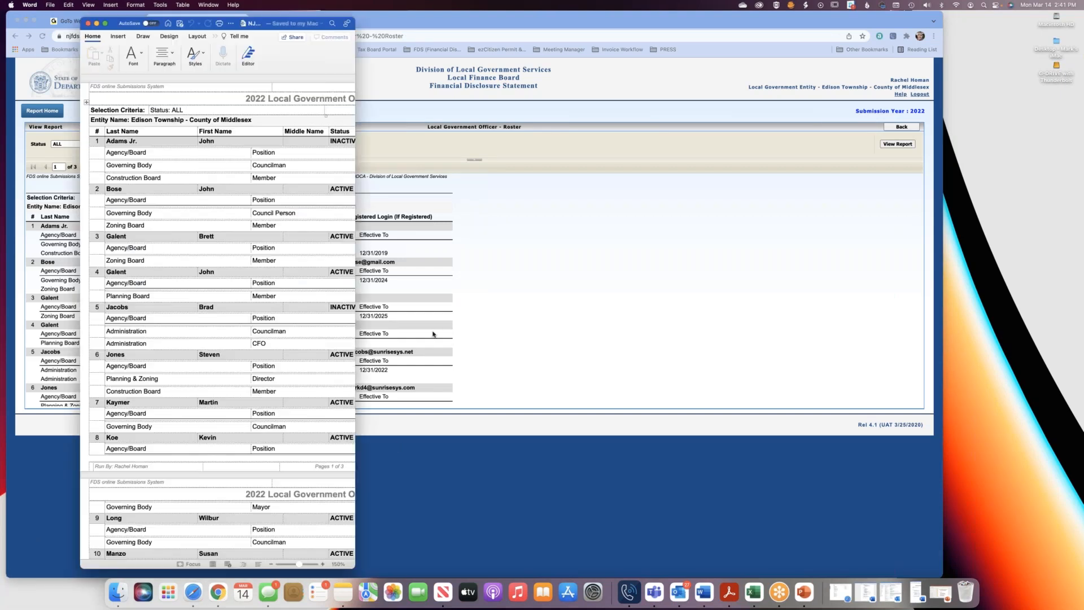
drag(630, 168, 826, 172)
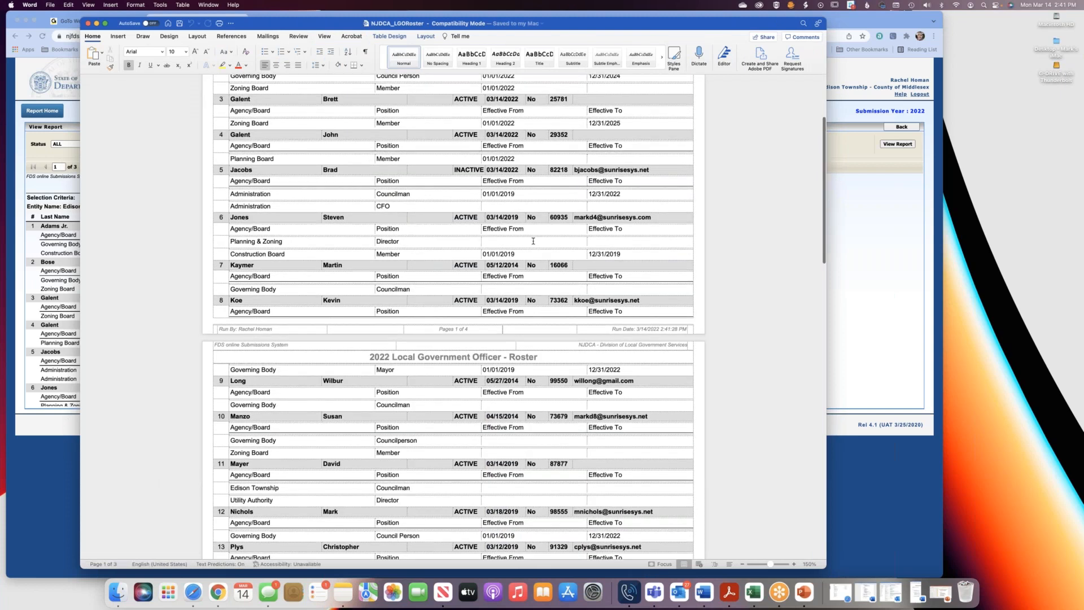
click(875, 236)
Export the roster report to Excel, open NJDCA_LGORoster.xls in an enlarged window, view it and minimize the workbook.
click(205, 166)
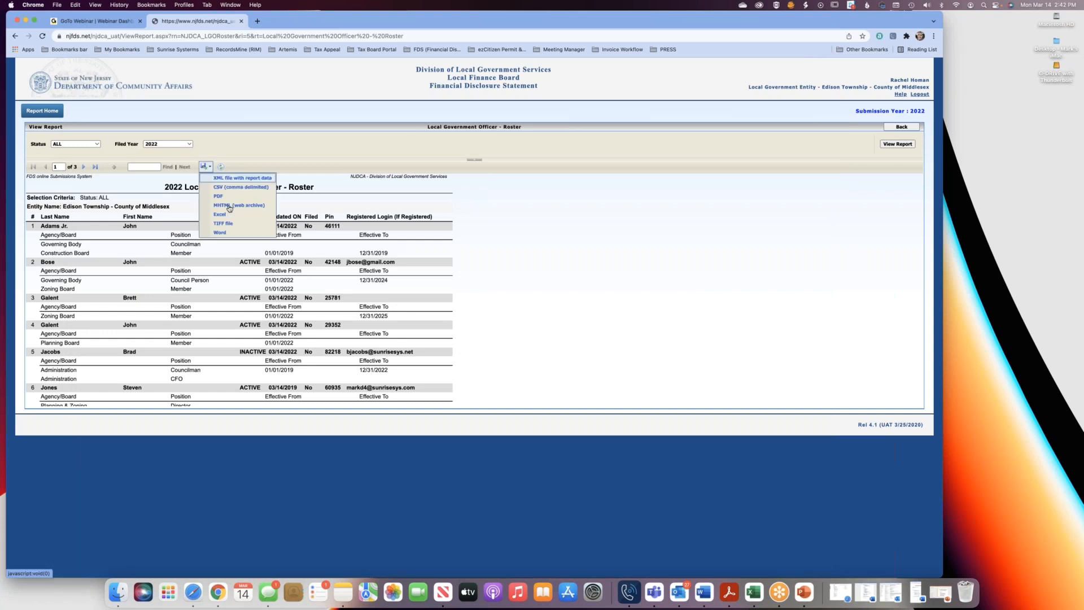
click(225, 214)
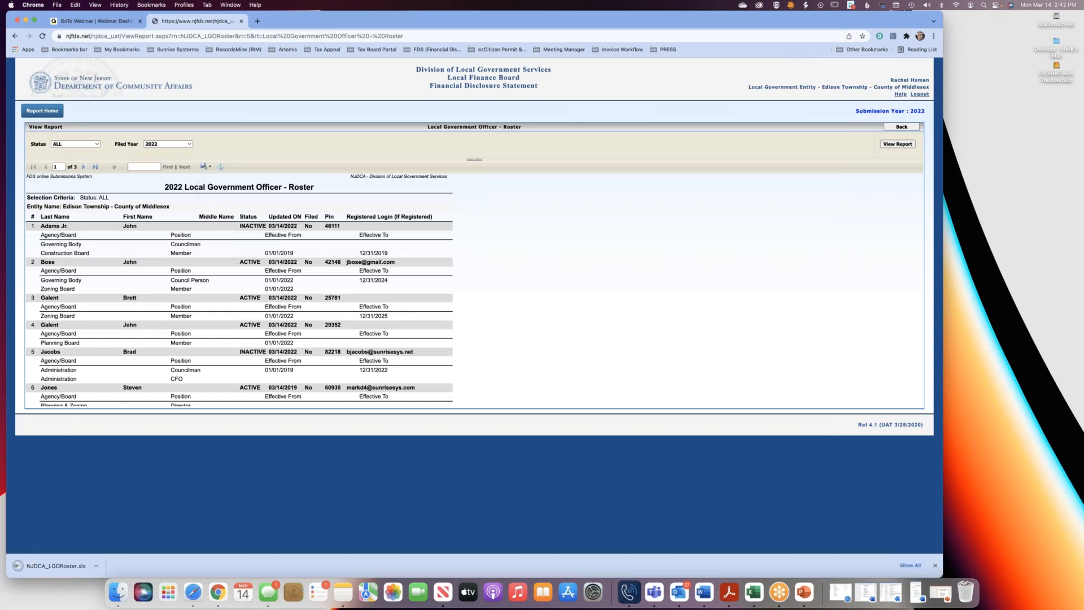
click(56, 566)
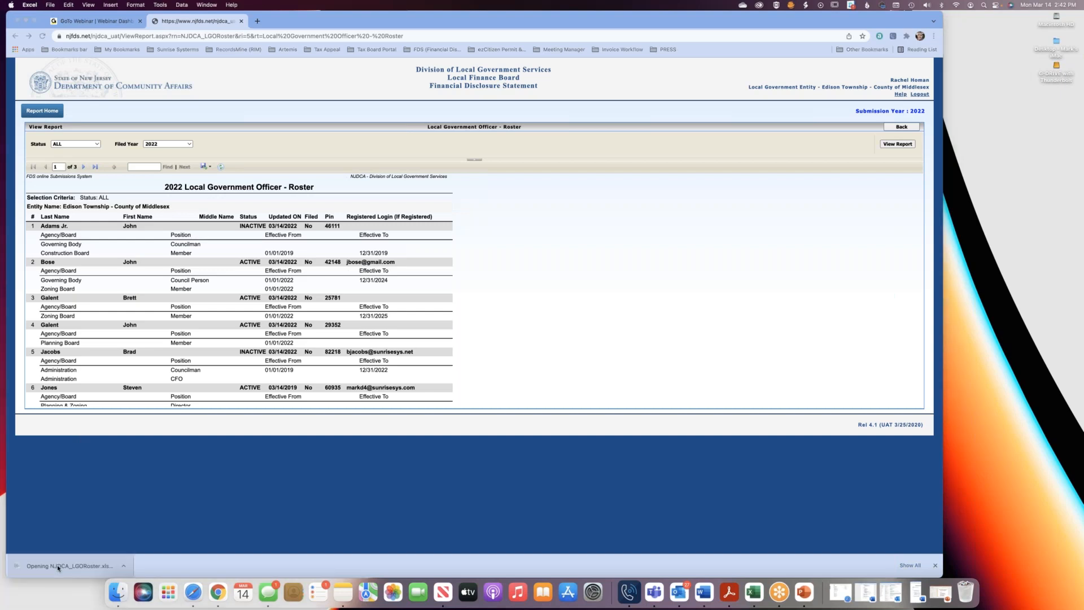
drag(347, 222, 774, 490)
click(333, 170)
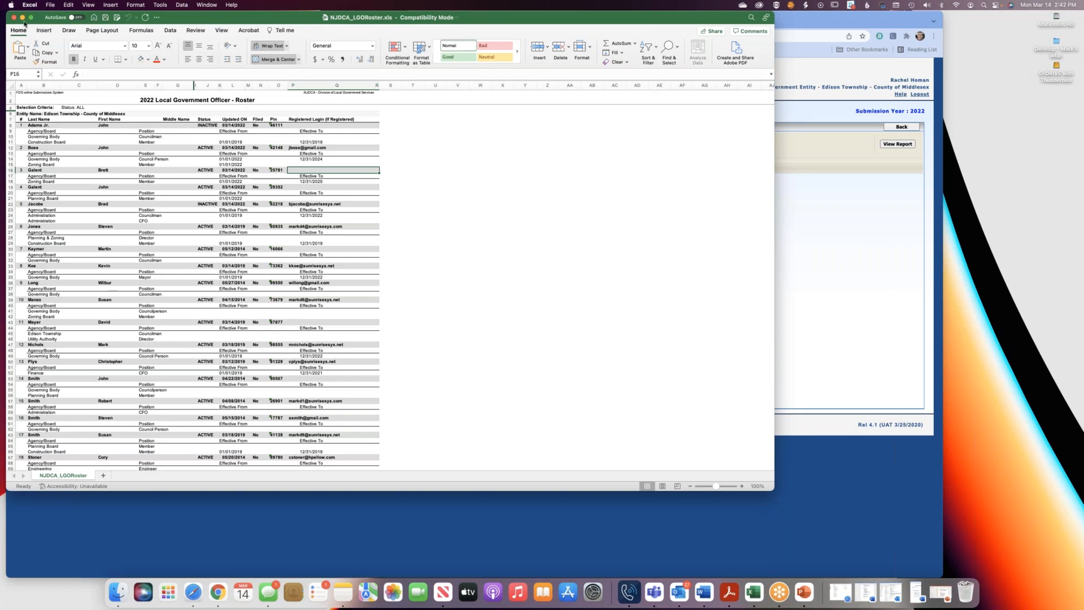
key(super+m)
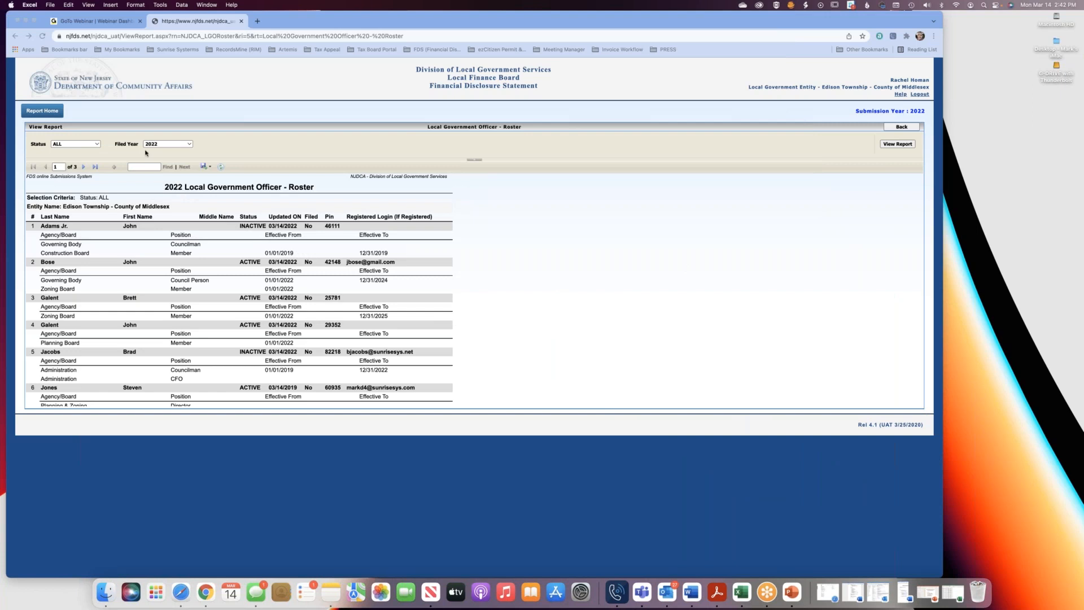
click(207, 166)
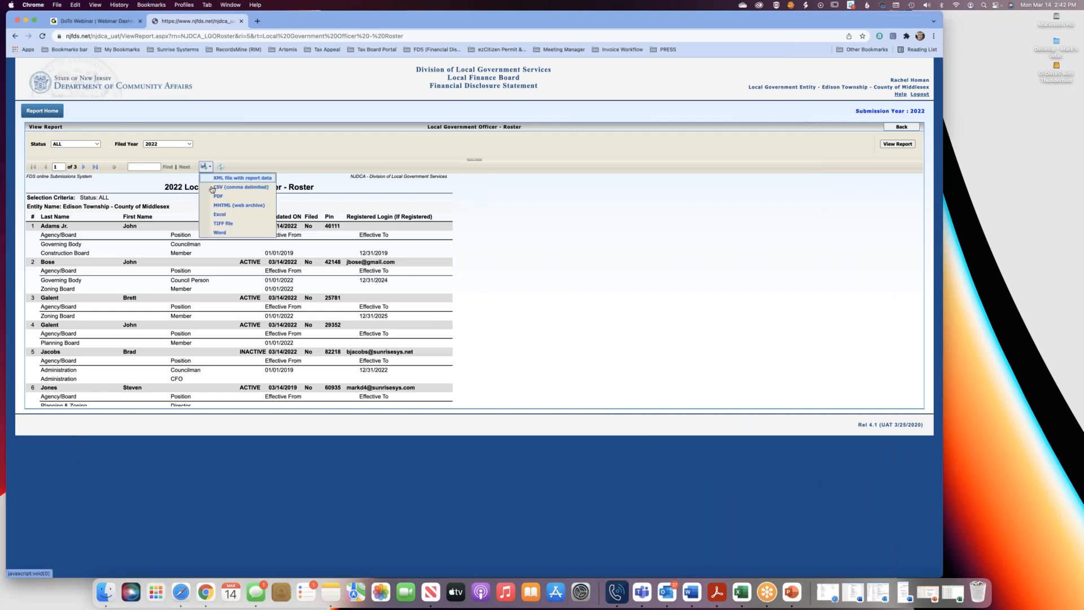
click(679, 302)
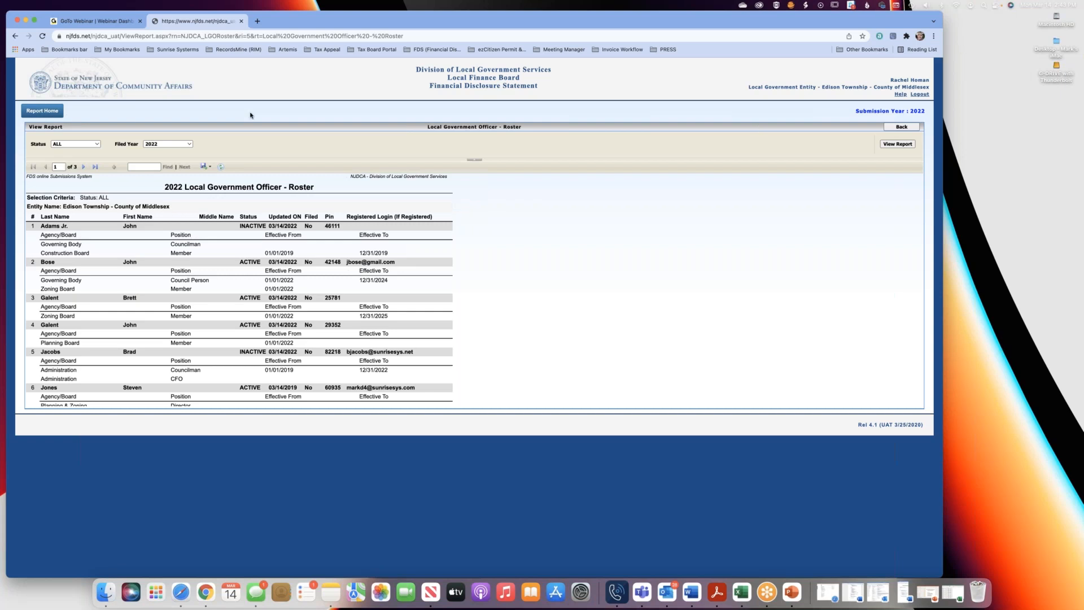
Leave the reports, open the LGO roster from the home page and sort it by login name.
click(33, 113)
click(33, 111)
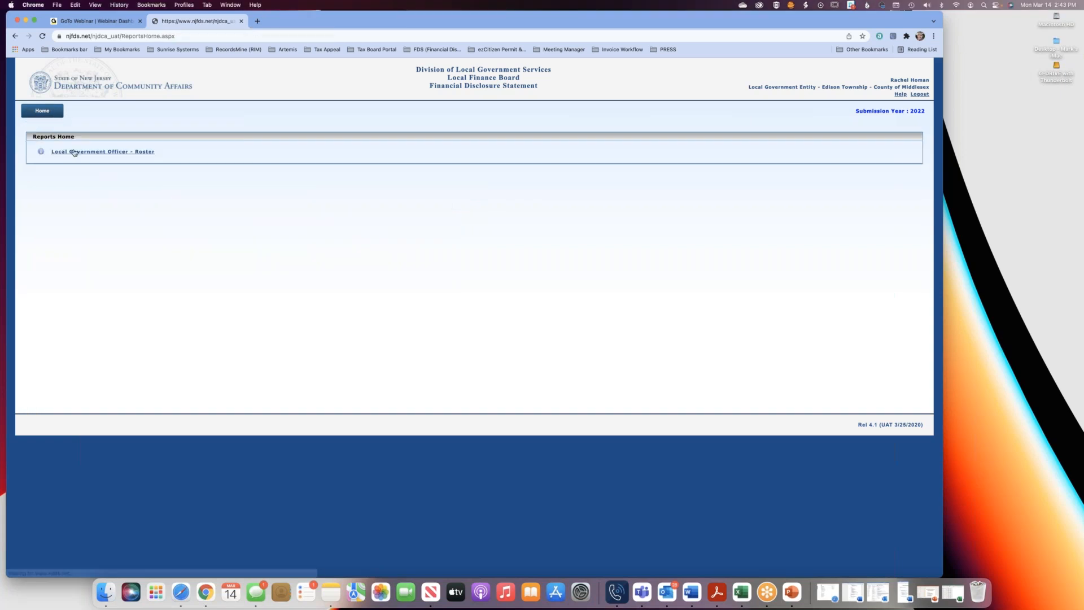
click(47, 113)
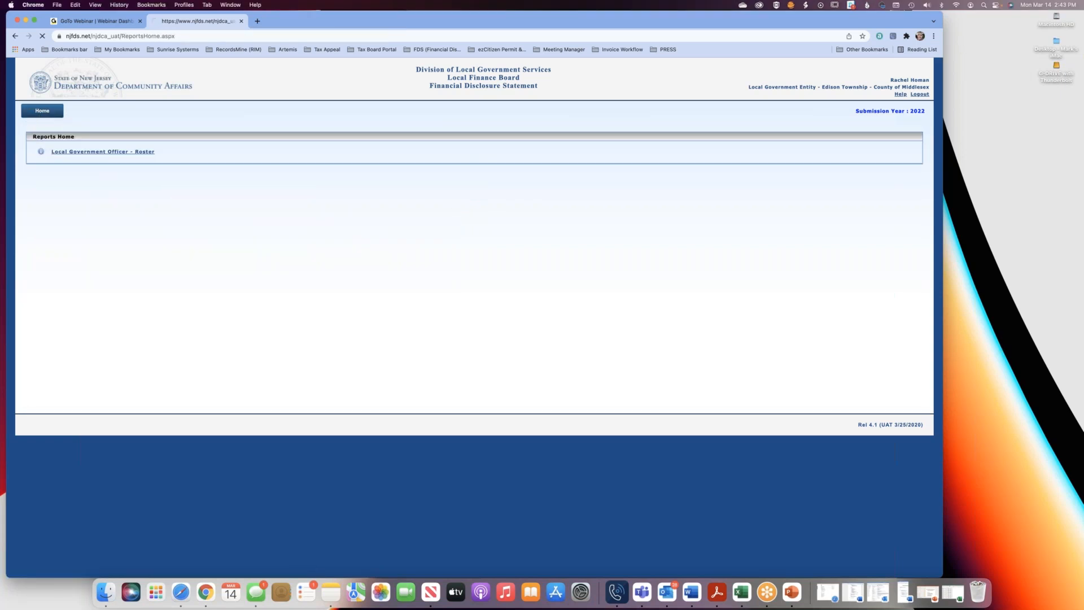
click(334, 207)
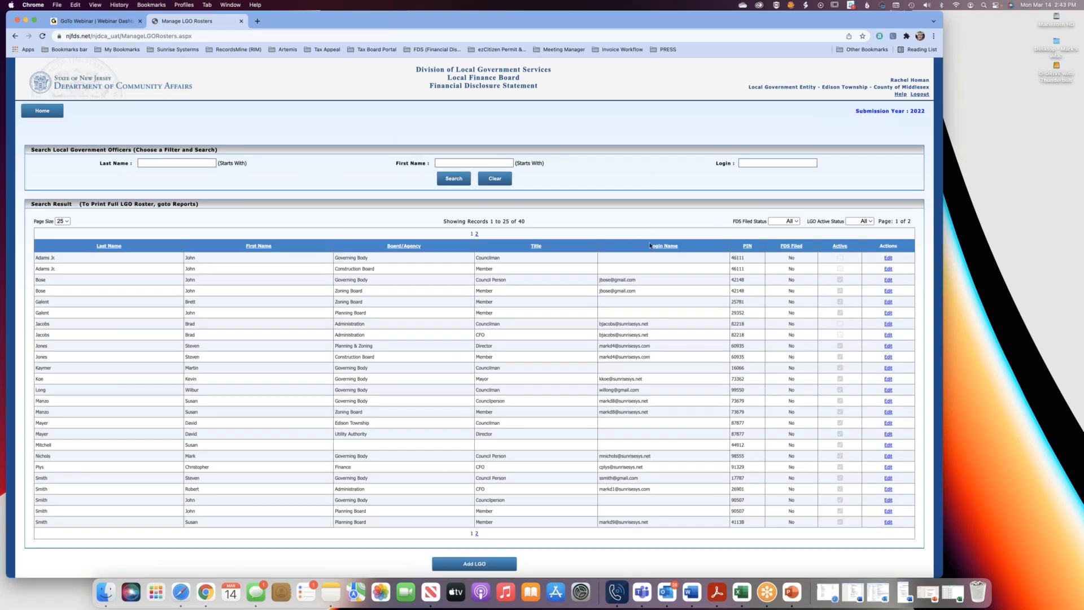
click(650, 245)
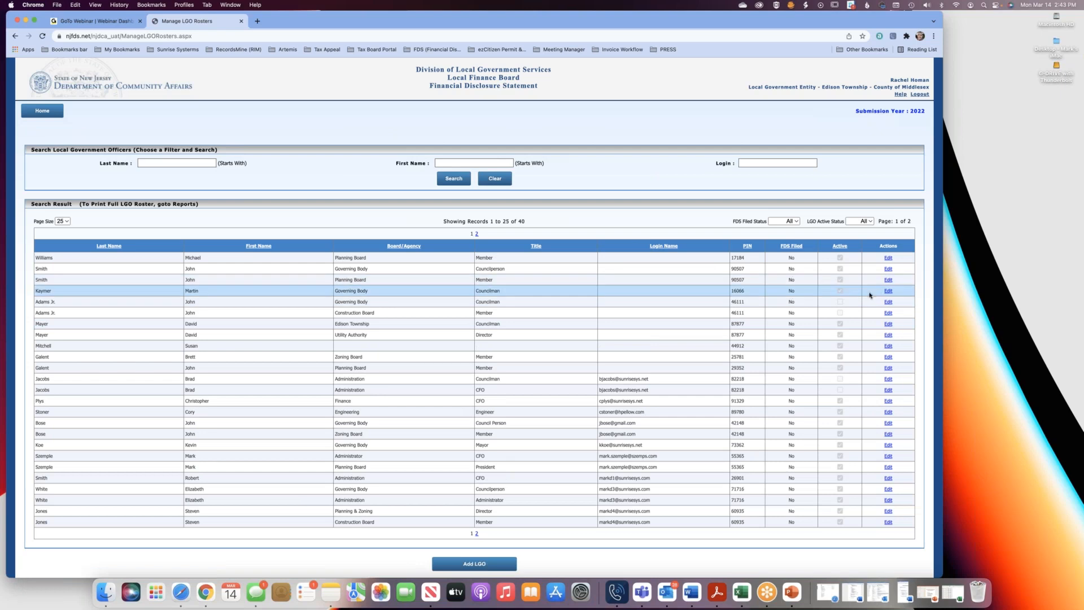
Compare the unregistered Governing Body councilman's LGO record with the registered Engineering engineer's record.
click(888, 291)
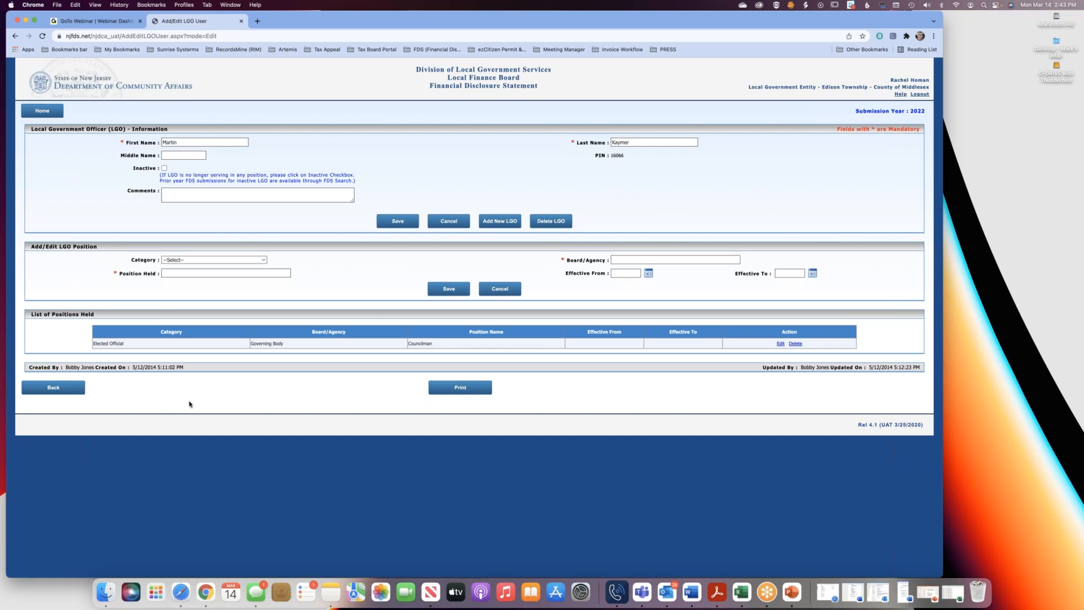
click(56, 389)
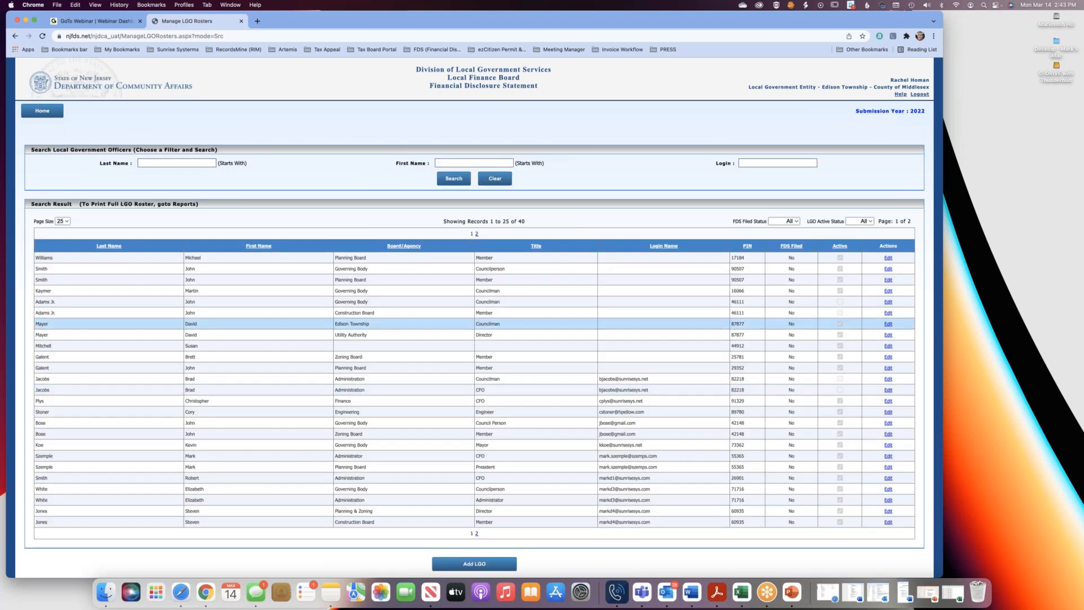
click(888, 412)
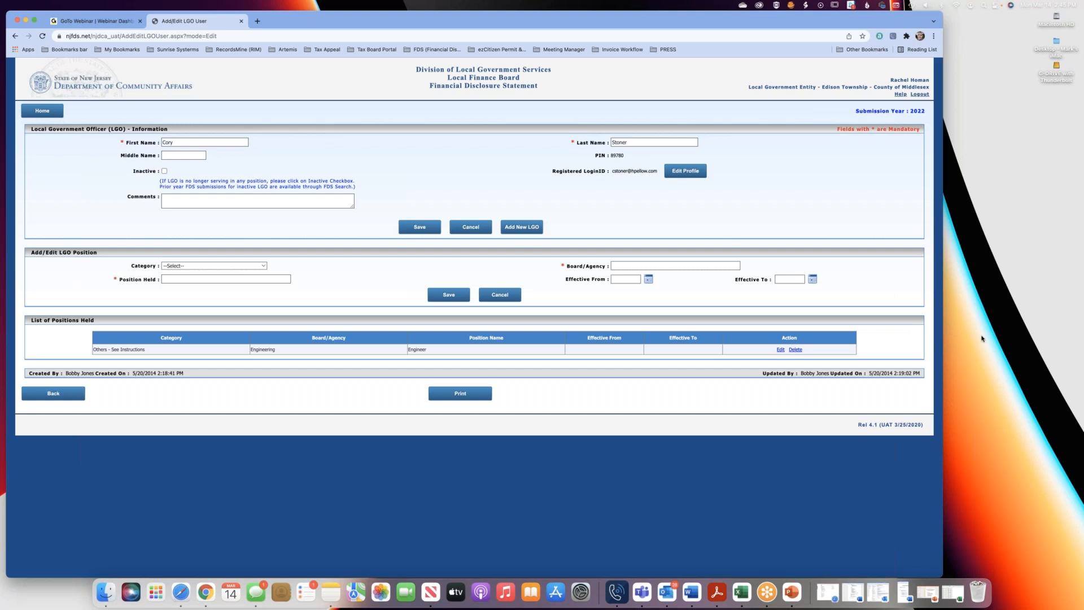
click(766, 172)
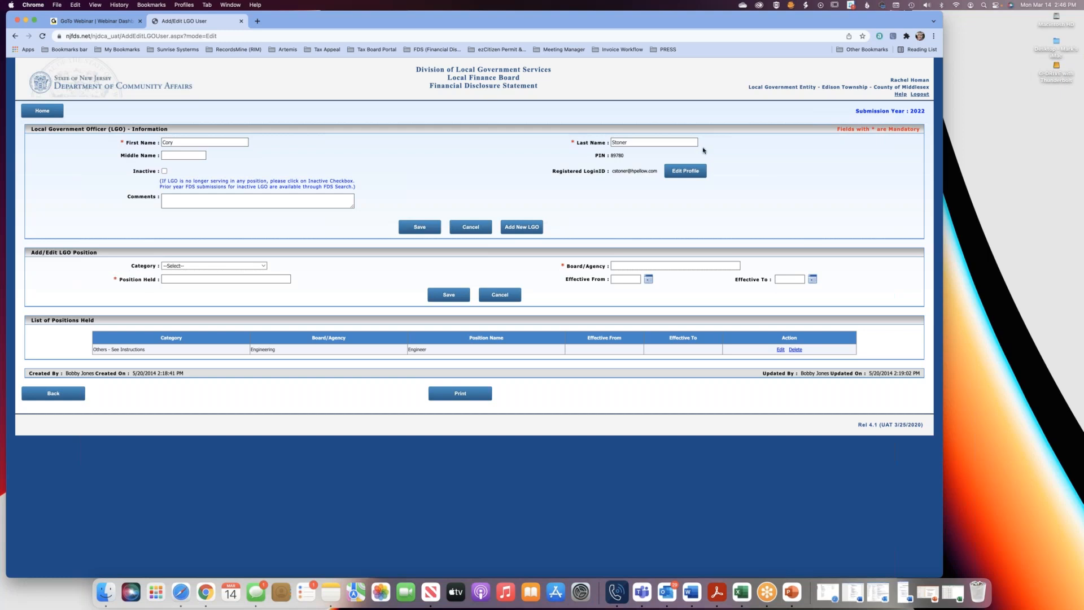
Return to the home page and log out of the Financial Disclosure Statement system.
click(61, 113)
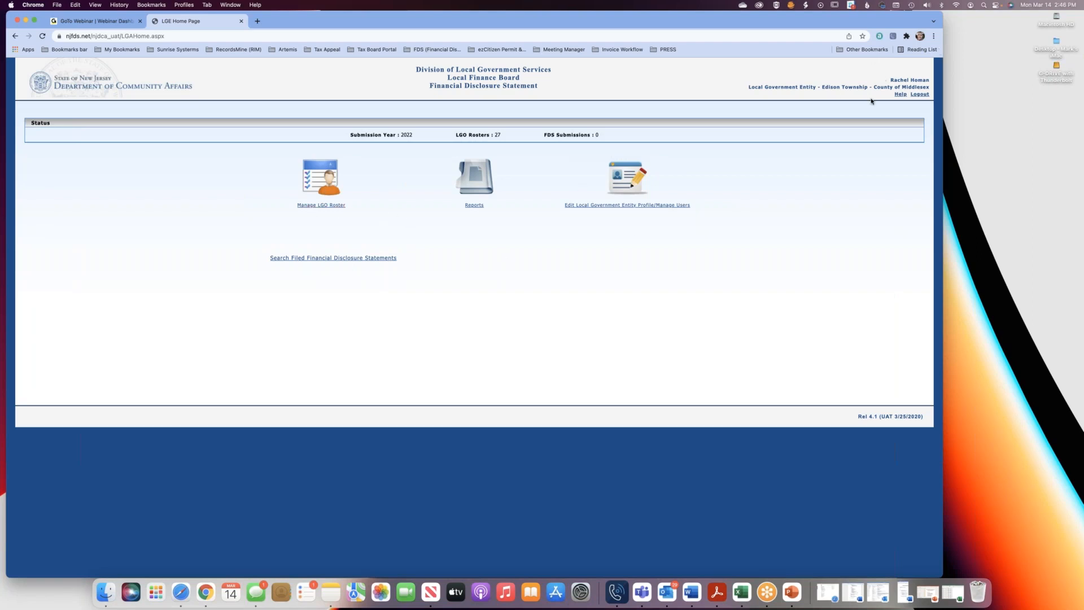
drag(851, 26, 846, 26)
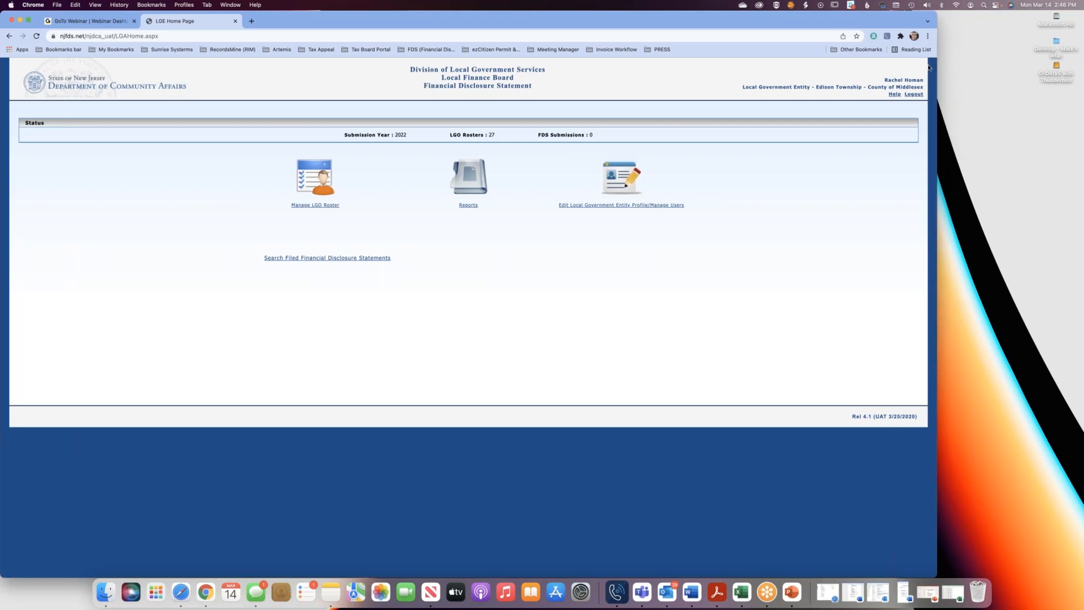
click(914, 95)
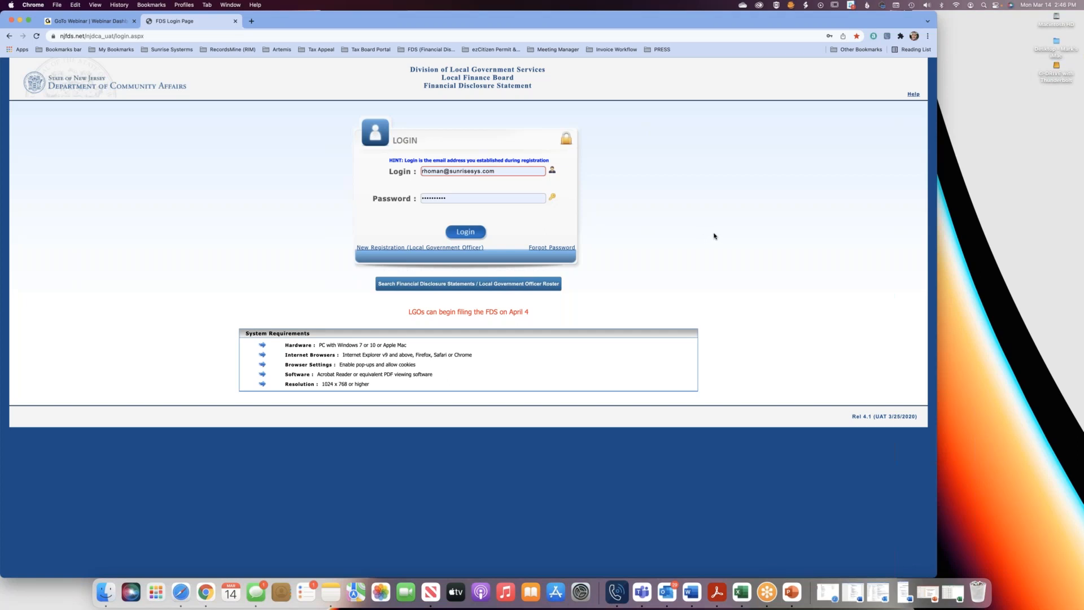
Start a new Local Government Officer registration and validate the officer's first name, last name and PIN.
click(400, 250)
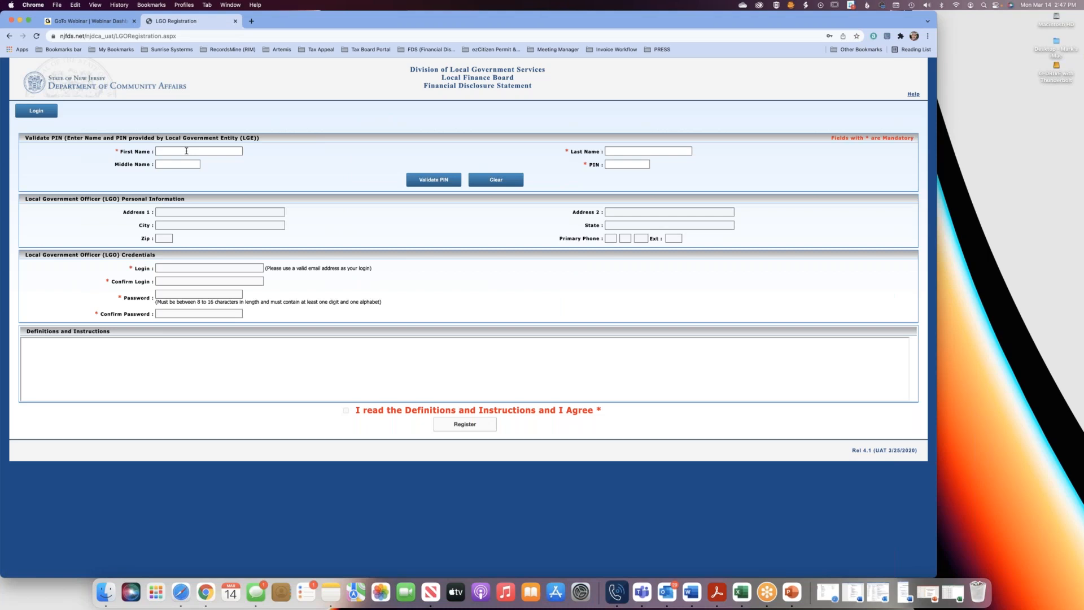
click(184, 151)
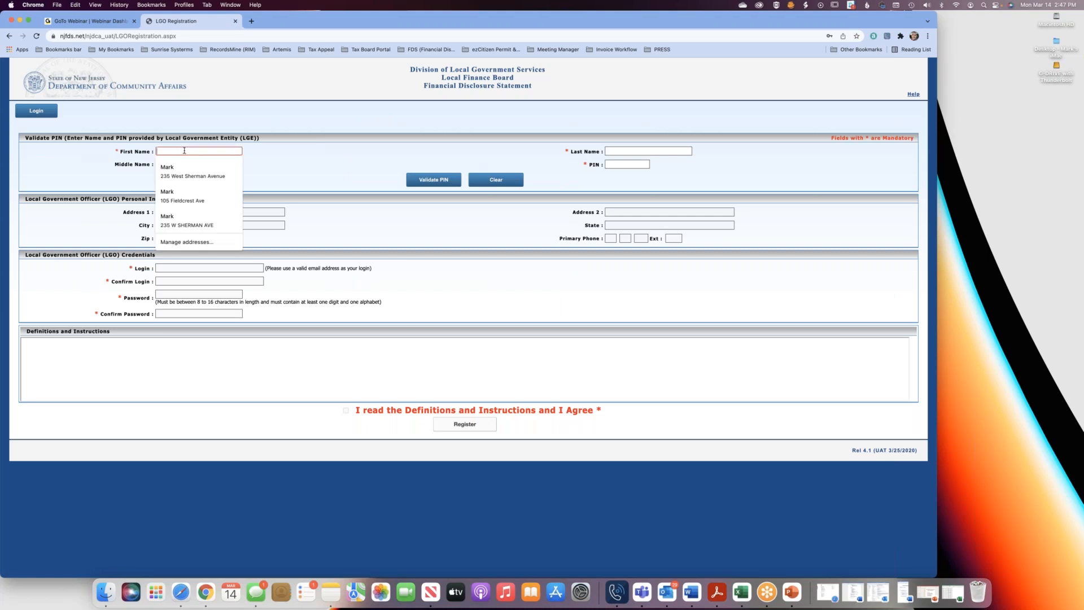
key(Tab)
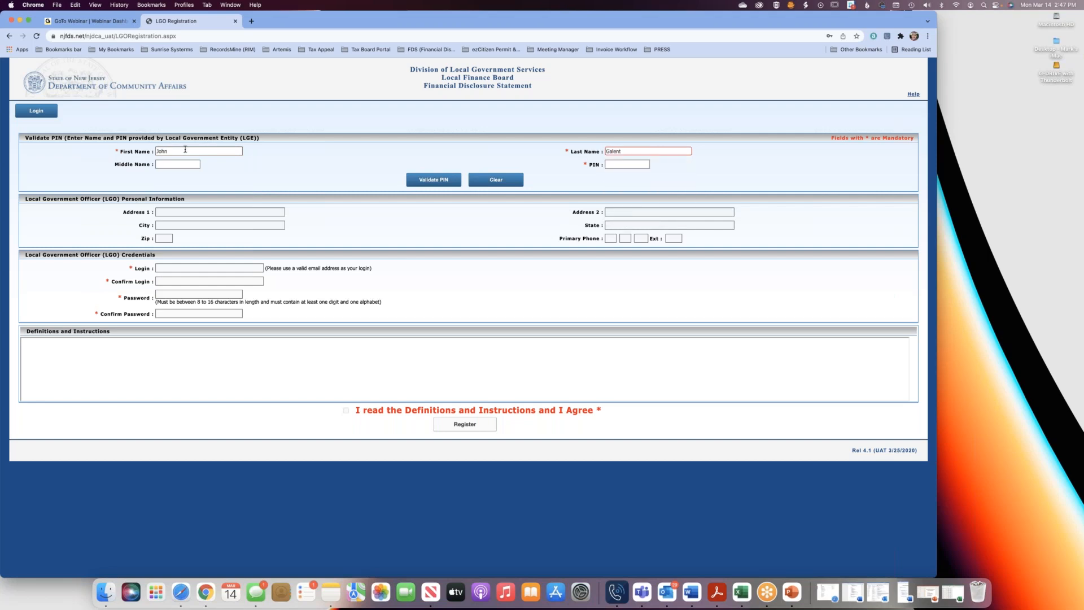
click(171, 164)
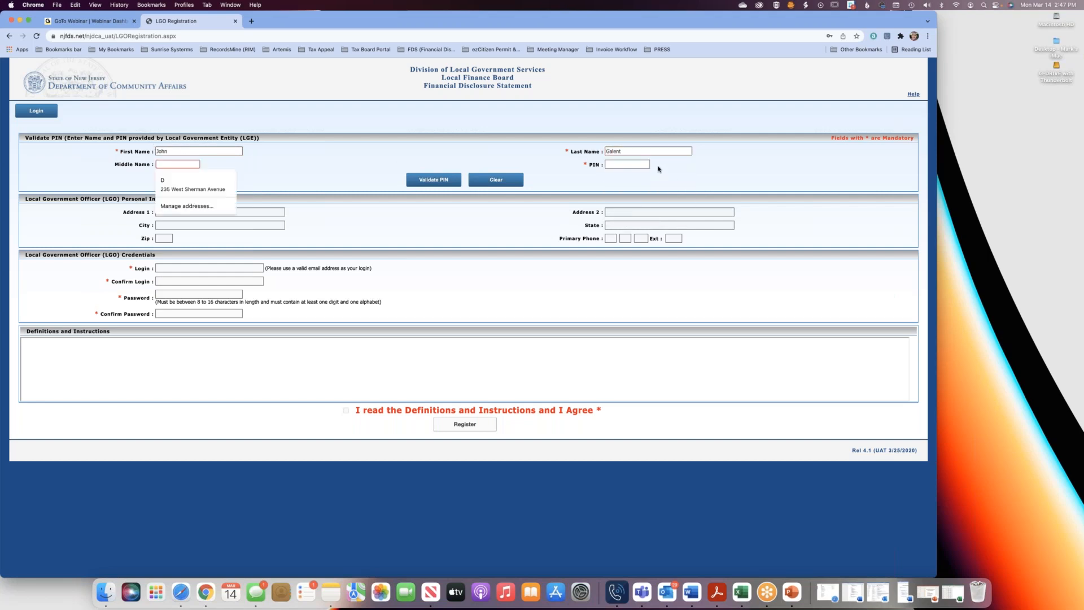
click(631, 164)
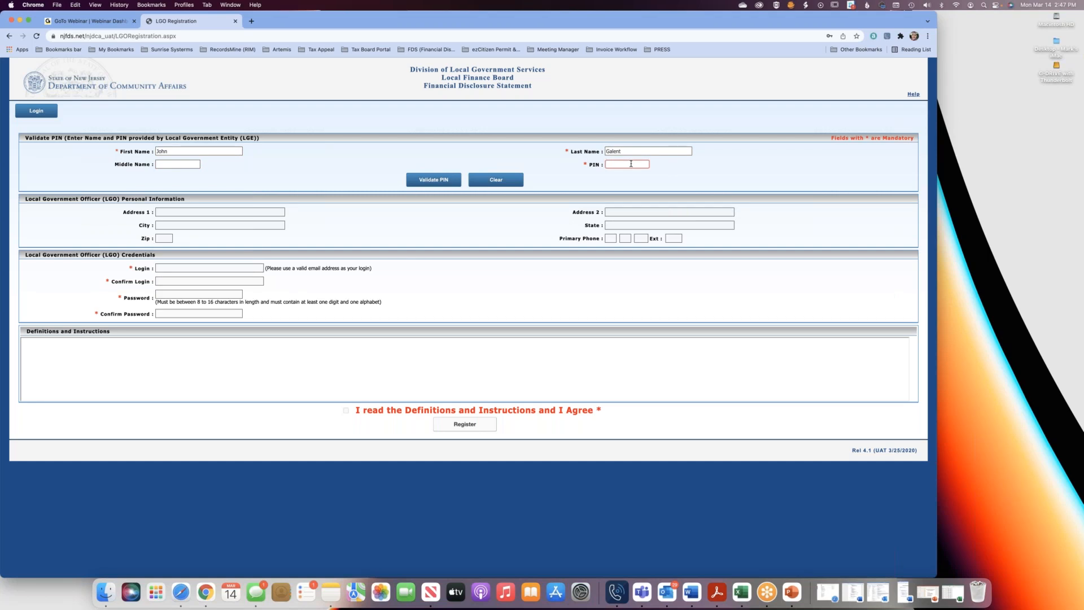
click(432, 185)
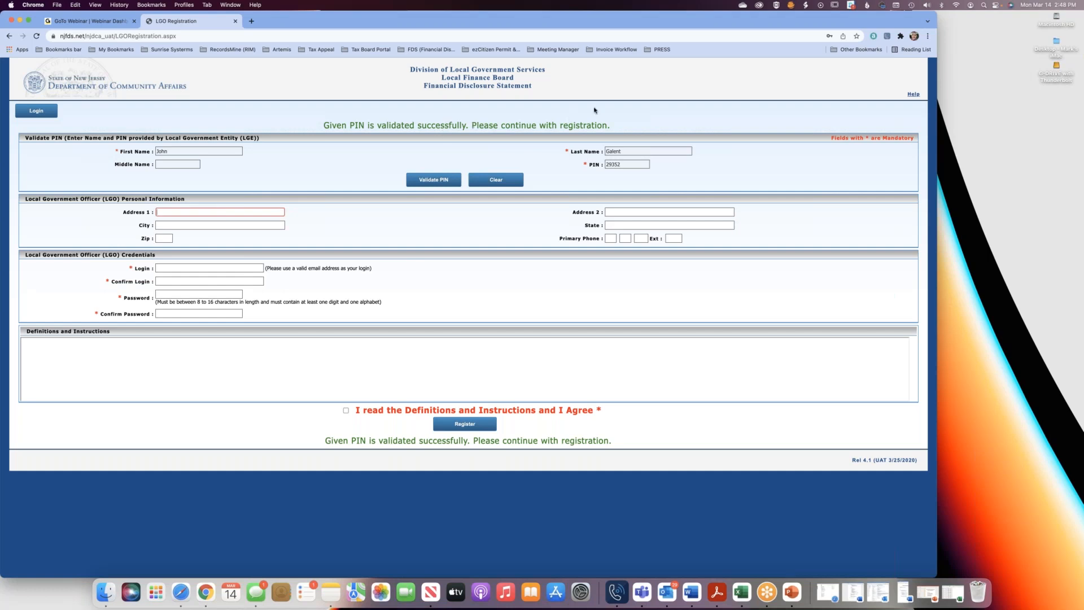
Fill in the officer's street address, city, state and zip code in the personal information section.
click(208, 211)
key(Tab)
key(Tab)
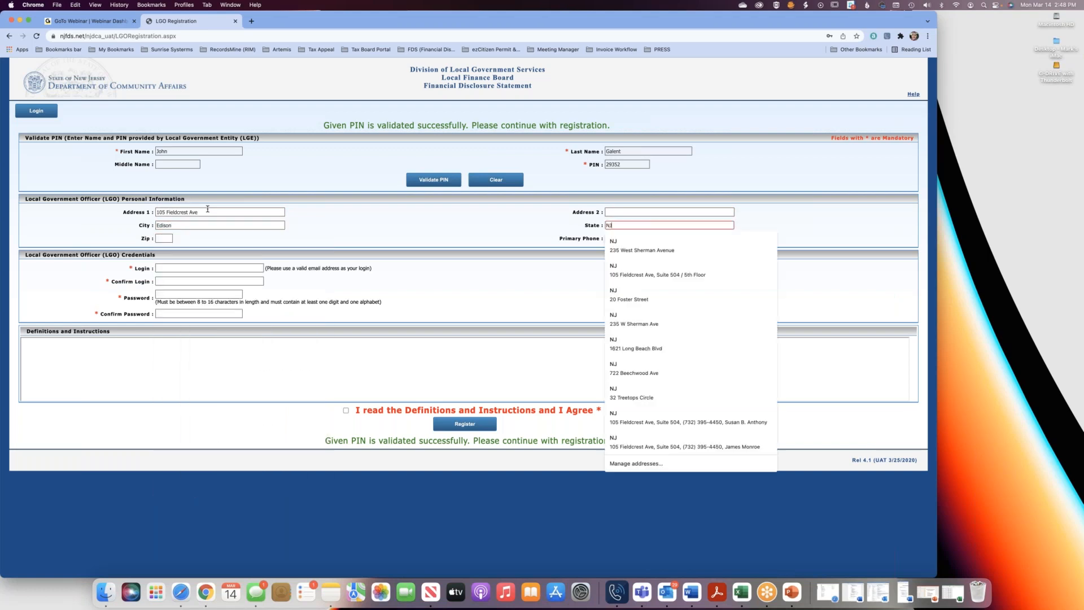
key(Tab)
key(Tab)
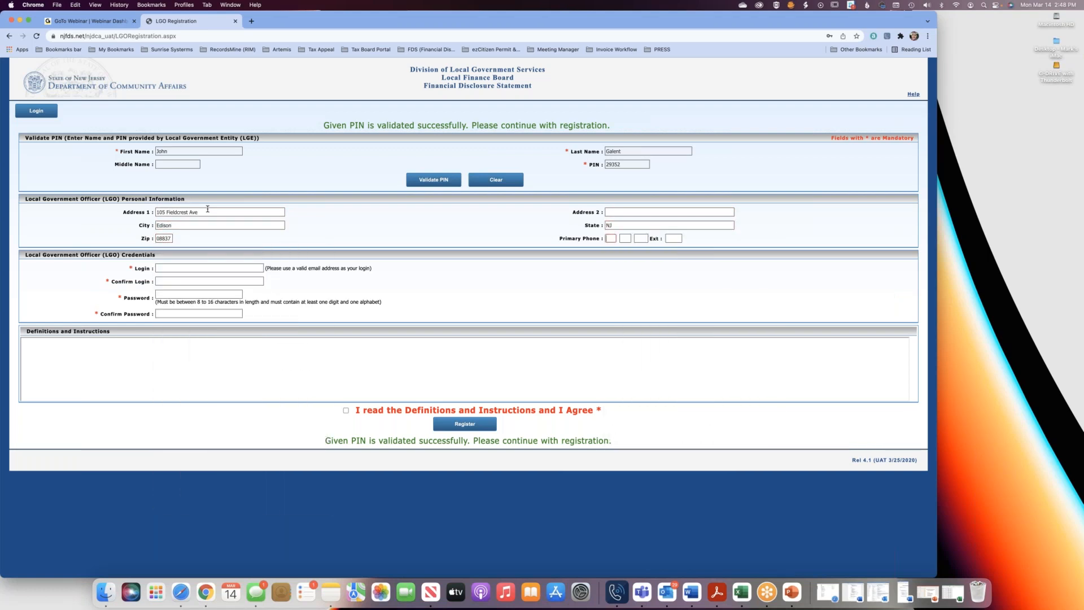
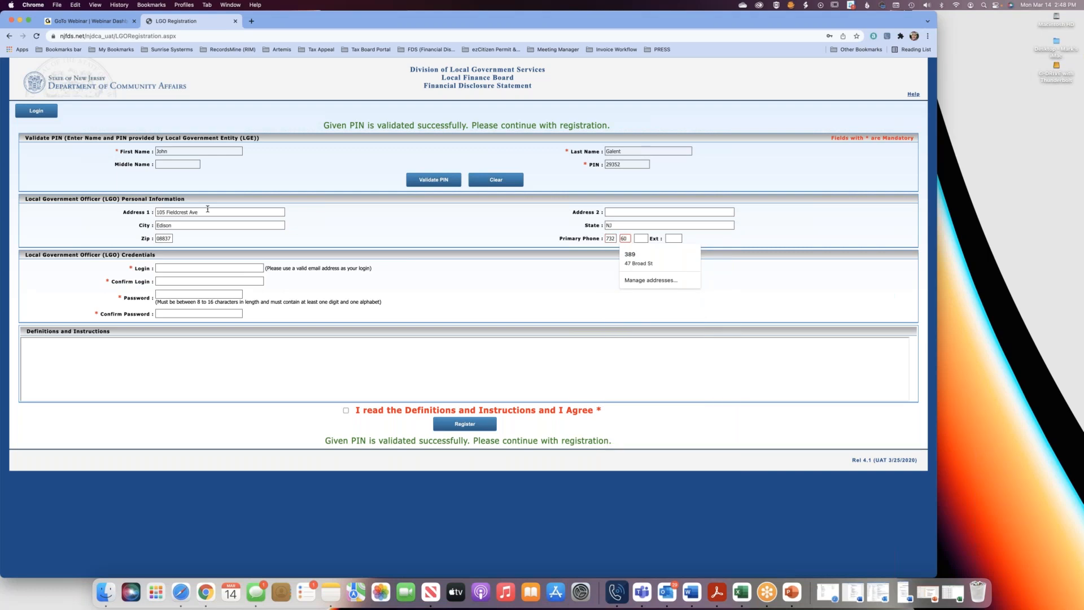
Enter the officer's primary phone number and leave the extension blank.
key(Tab)
Enter the officer's e-mail address as the login and repeat it in the login confirmation.
key(Tab)
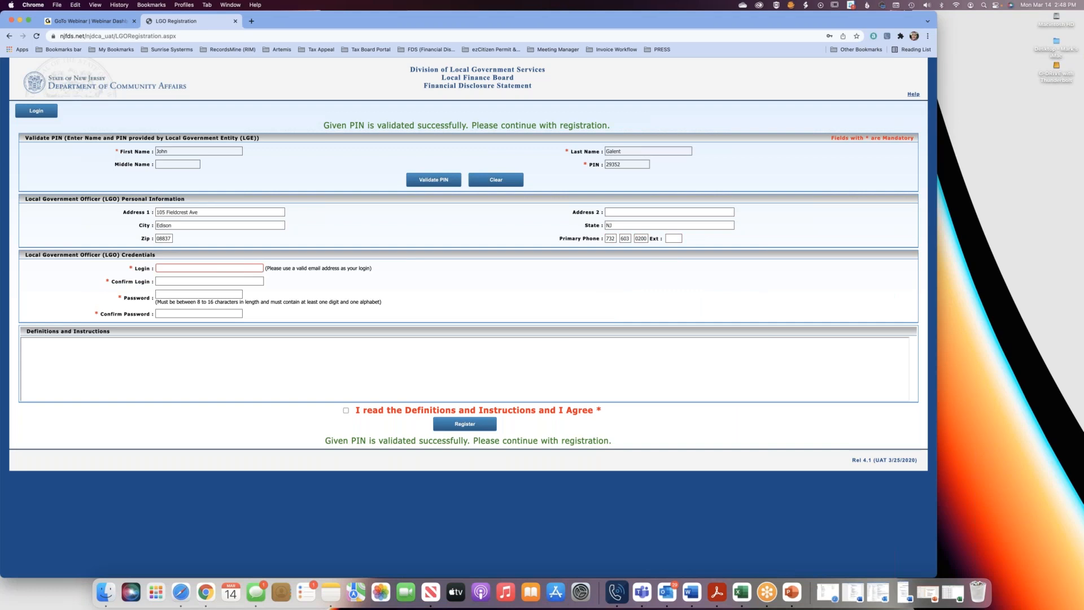
text(om)
key(Tab)
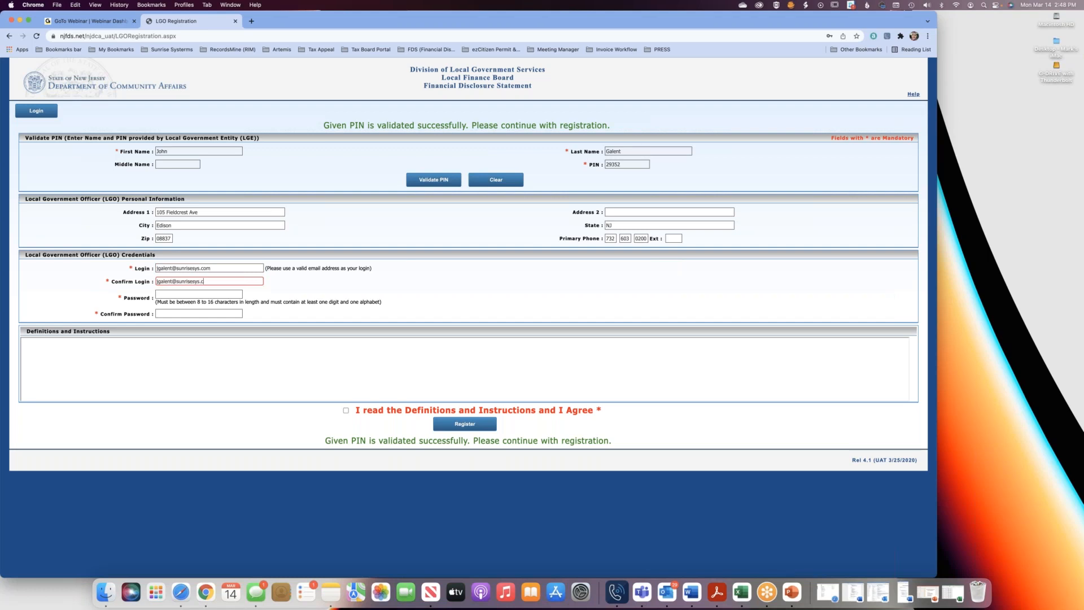
Enter the officer's account password and repeat it in the password confirmation.
key(Tab)
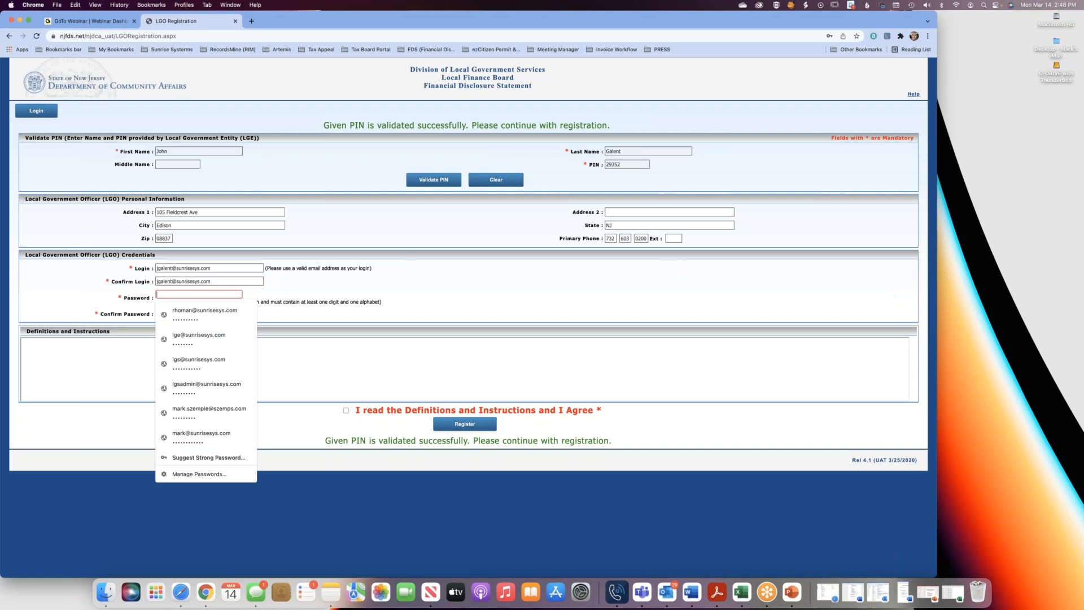
text(••••••••••••)
key(Tab)
text(••••••)
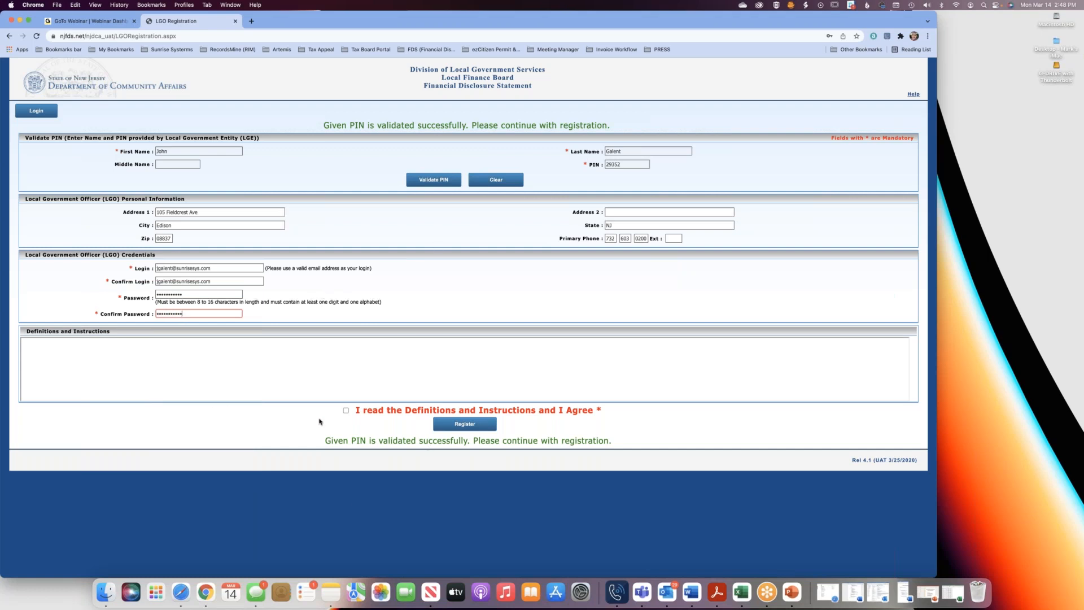
Agree to the Definitions and Instructions, submit the registration and dismiss the browser's offer to save the password.
click(346, 411)
click(469, 427)
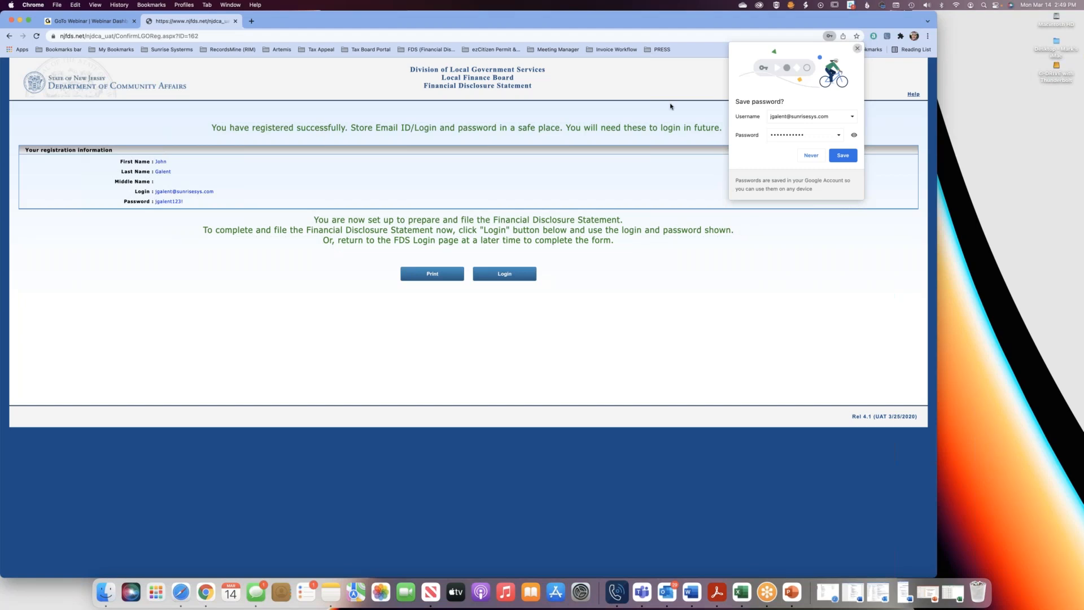
click(858, 50)
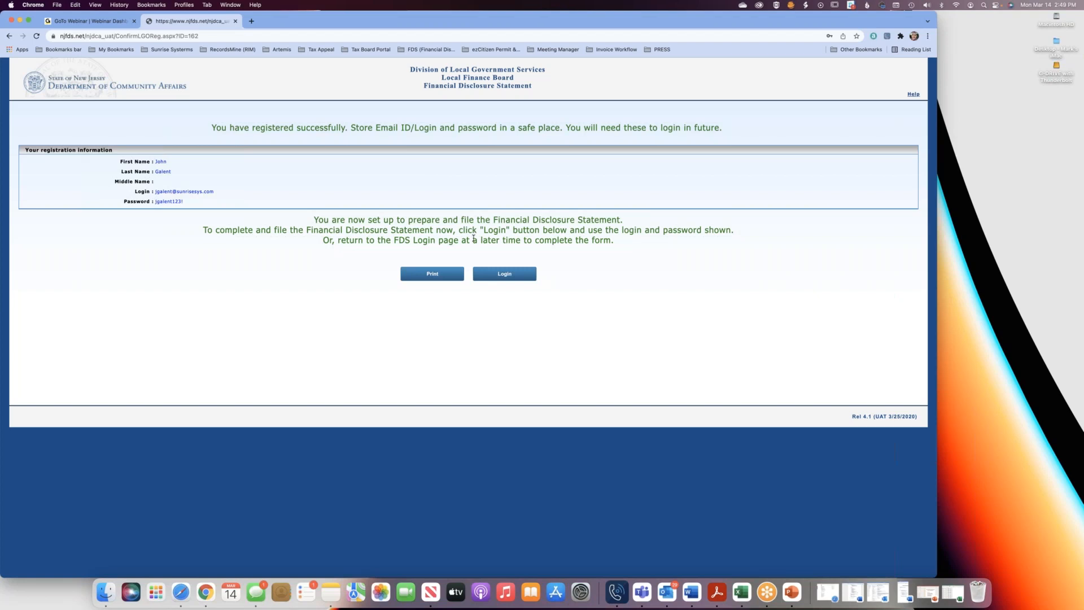
Go to the login page and try to log in with the newly registered officer's e-mail and password.
click(504, 274)
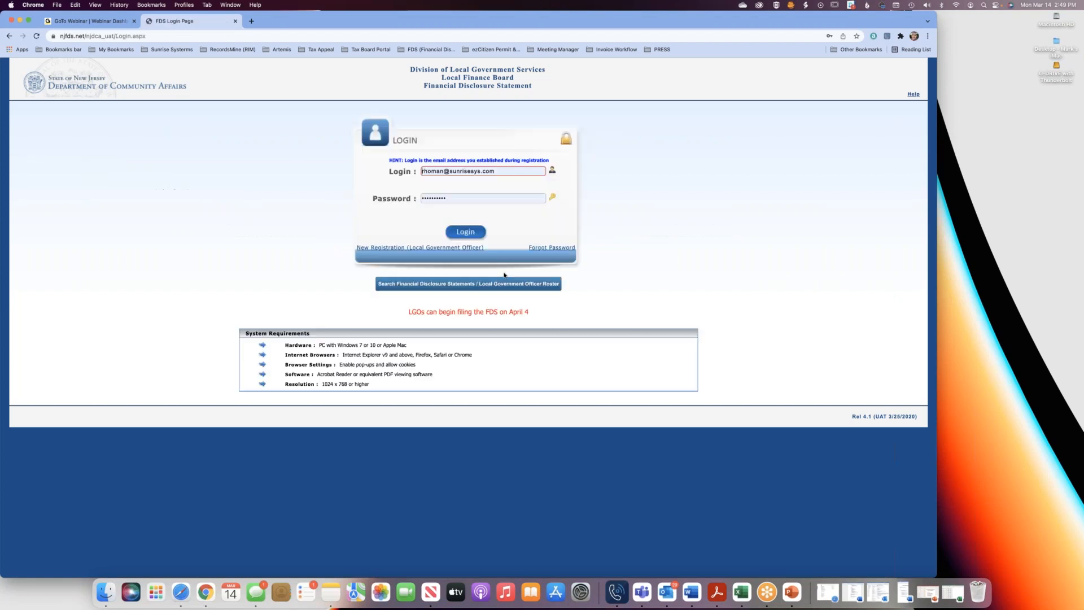
click(489, 171)
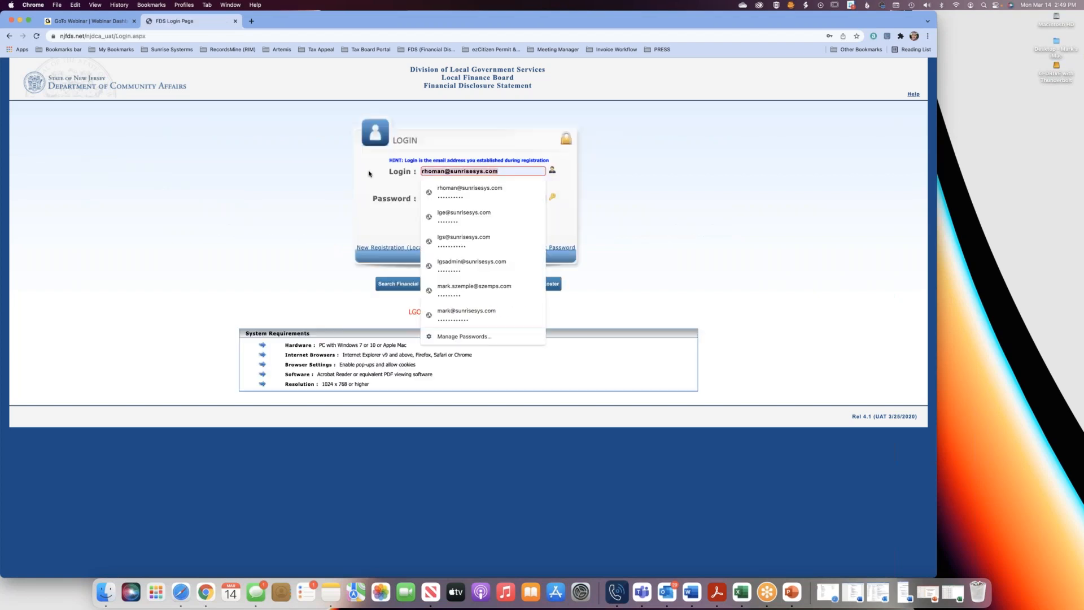
key(BackSpace)
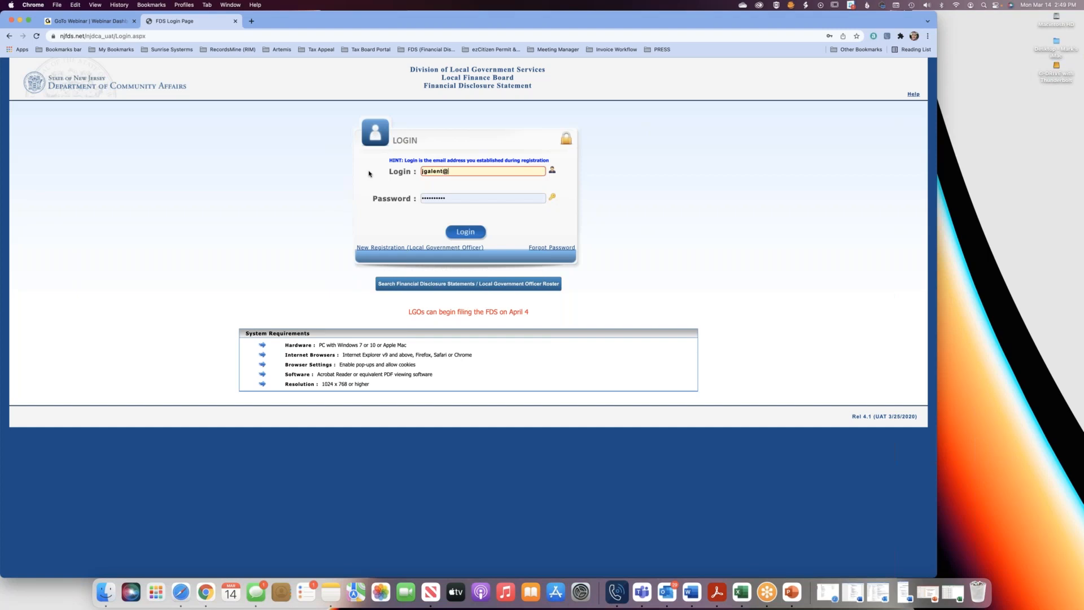
key(Tab)
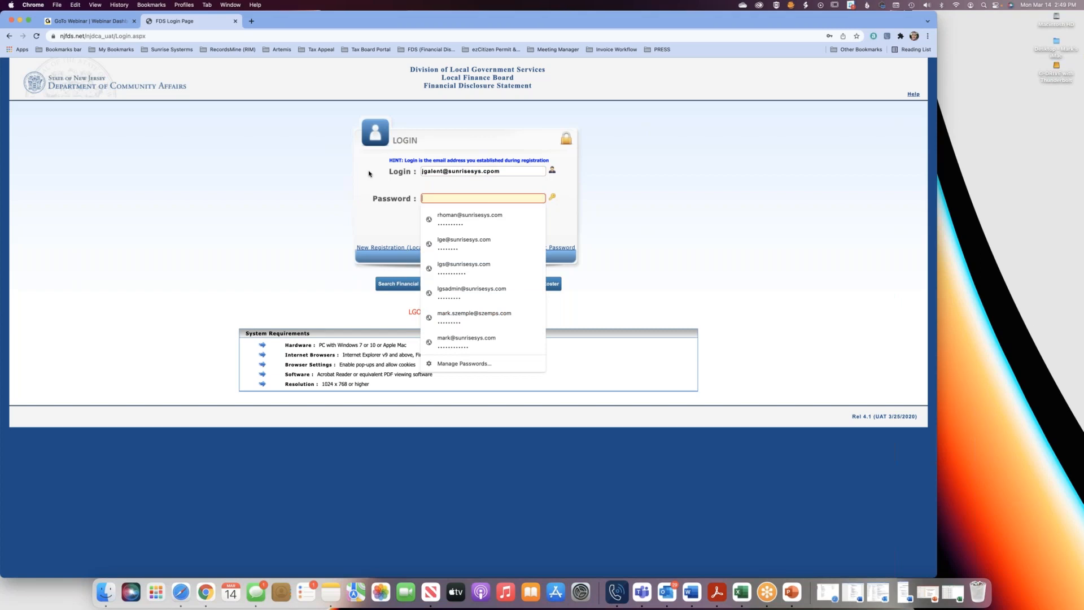
text(p)
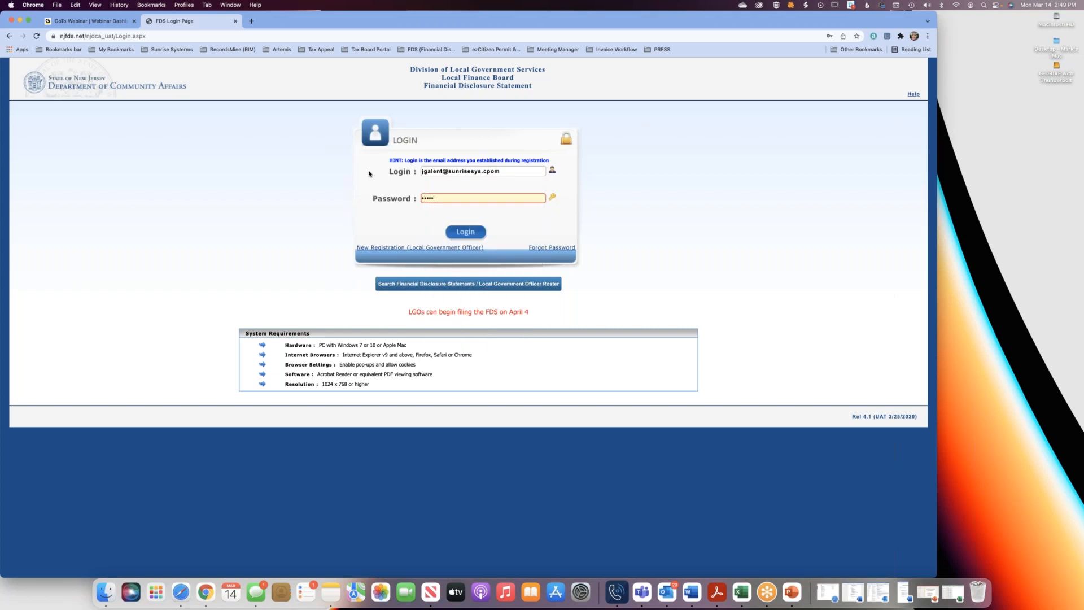
click(473, 235)
Re-enter the account password and try to log in again with the same login e-mail.
click(475, 197)
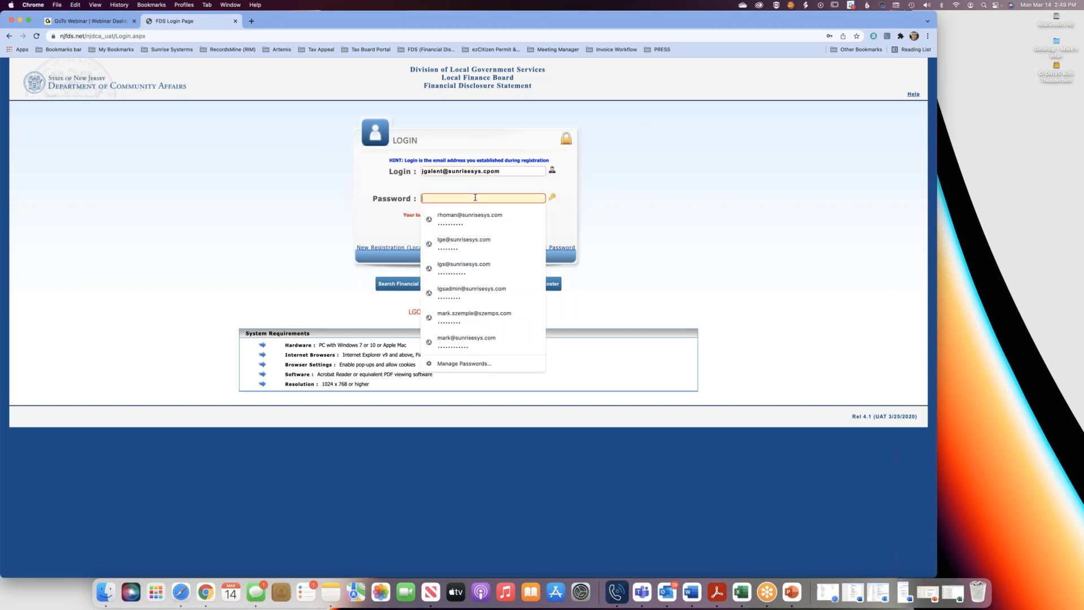
text(••••••••••)
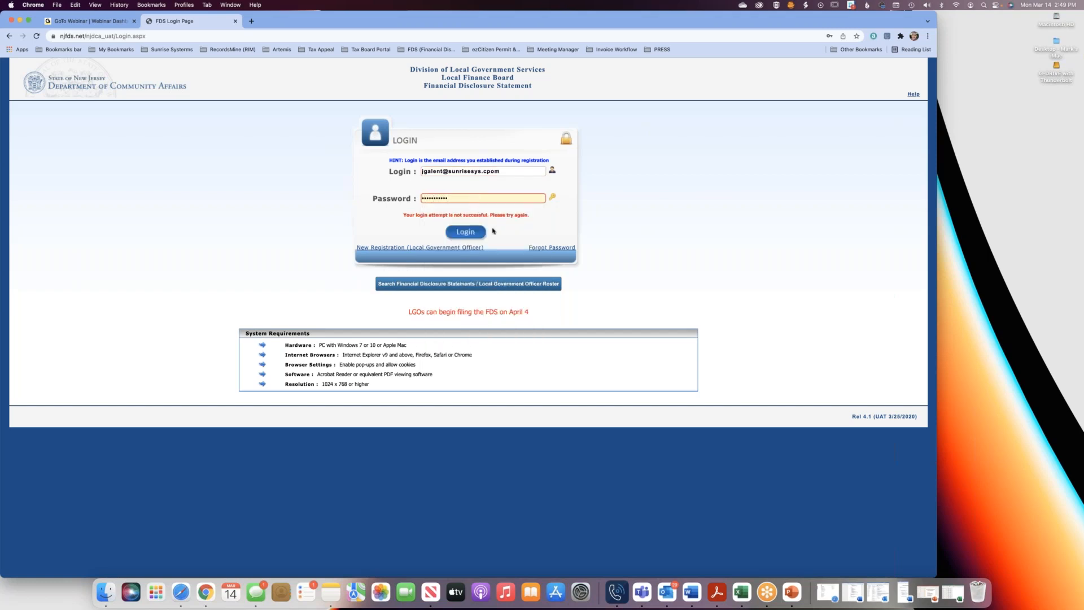
click(478, 232)
Correct the login e-mail's ending to .com, log in with the account password and dismiss the notice and the save-password offer.
click(464, 197)
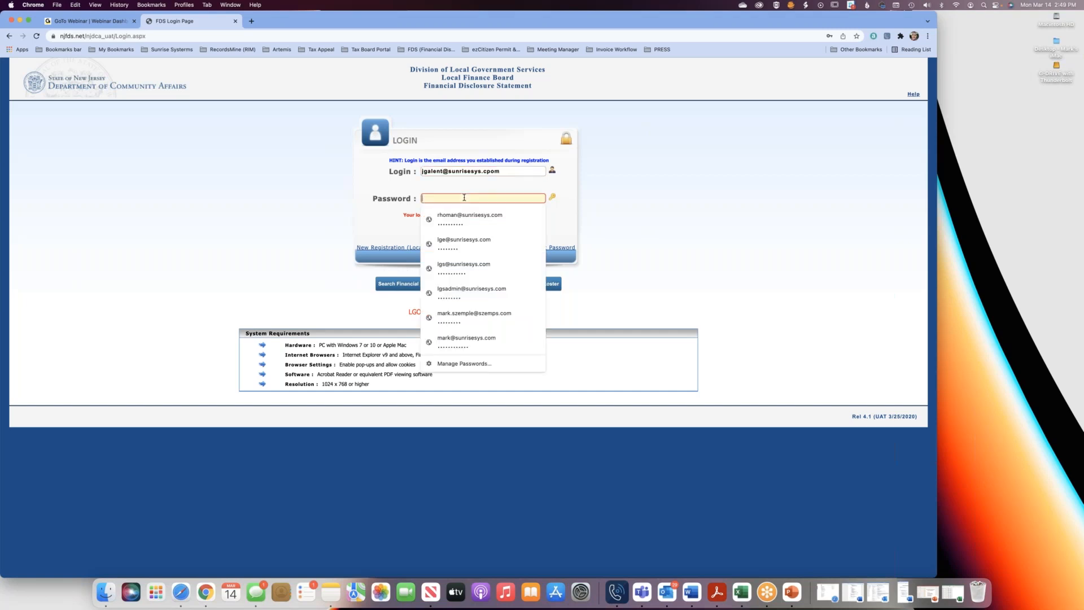
click(494, 172)
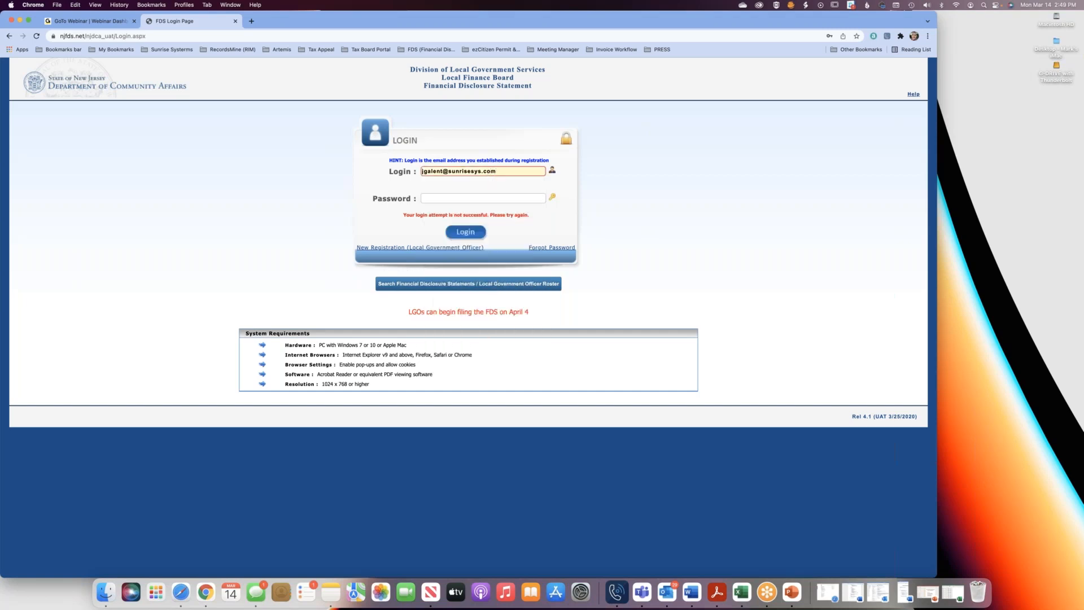
click(475, 199)
text(•)
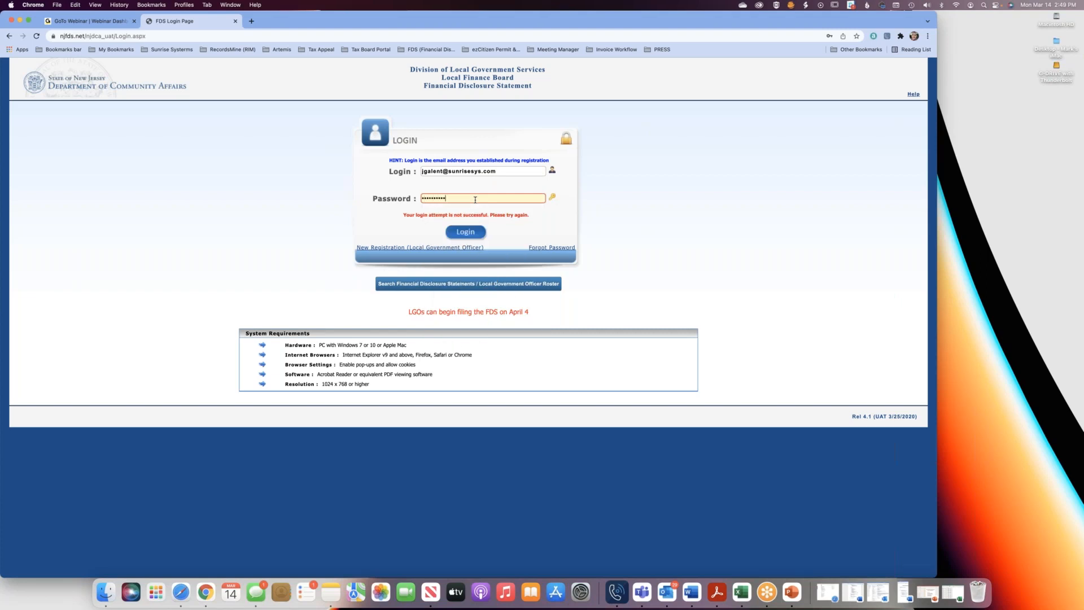
click(465, 232)
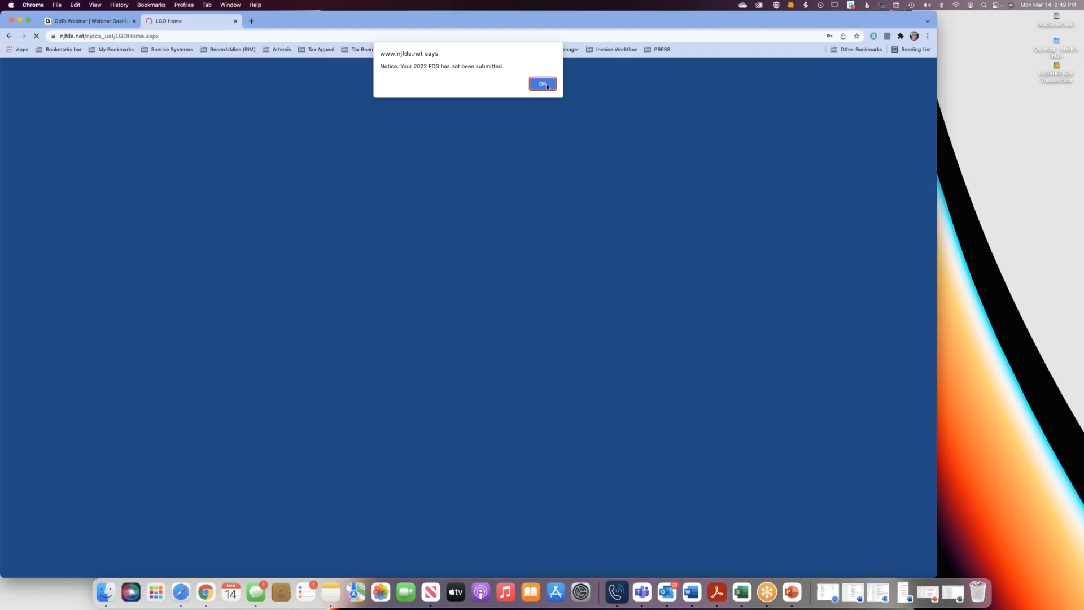
click(542, 84)
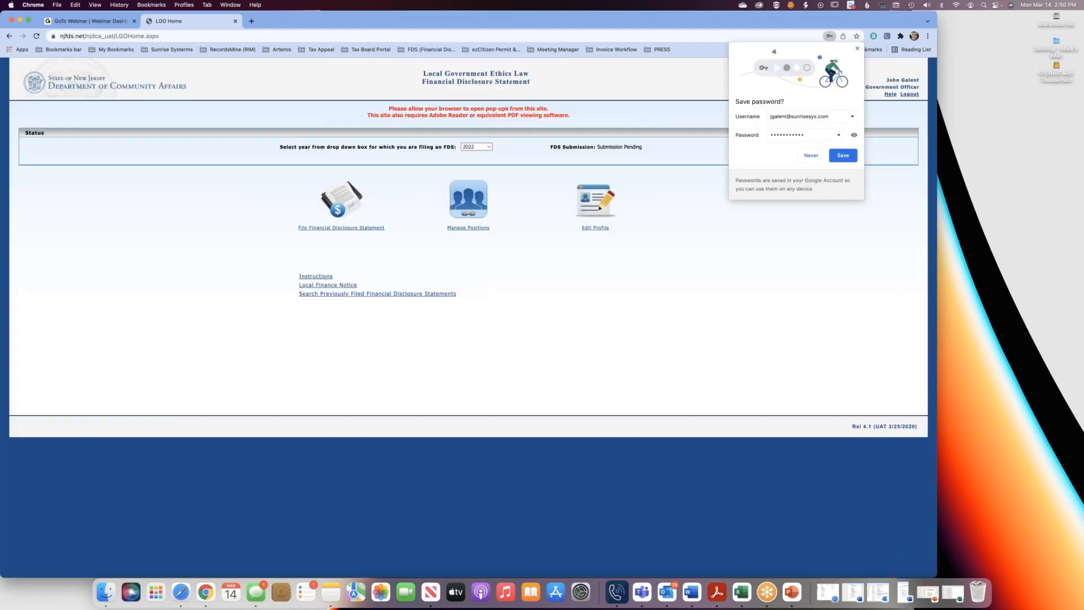
click(857, 48)
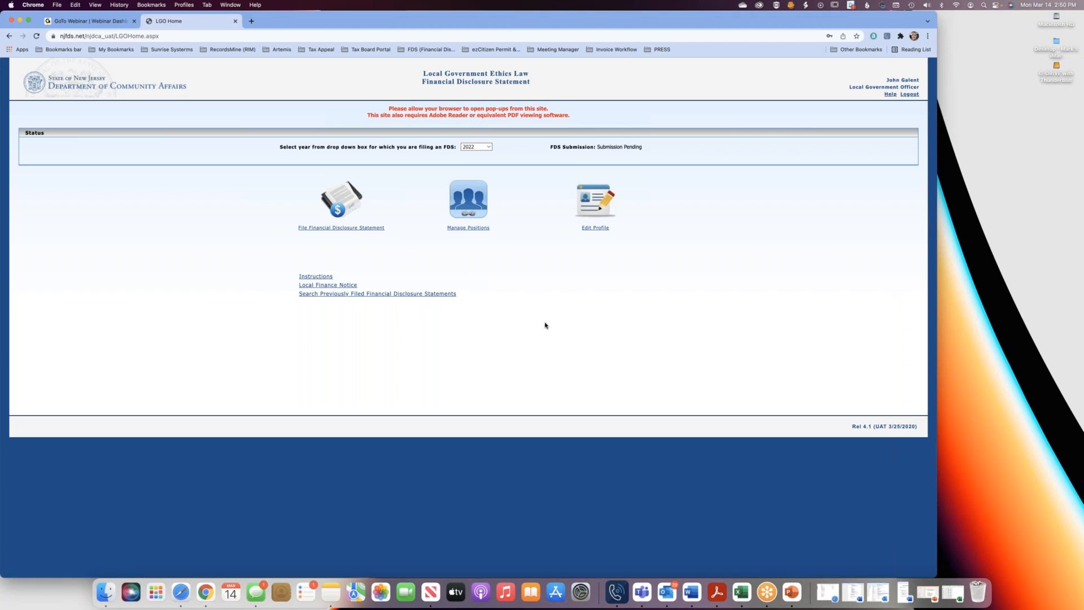
Review the officer's Manage Positions page for adding a position and listing positions held, and return to the home page.
click(460, 228)
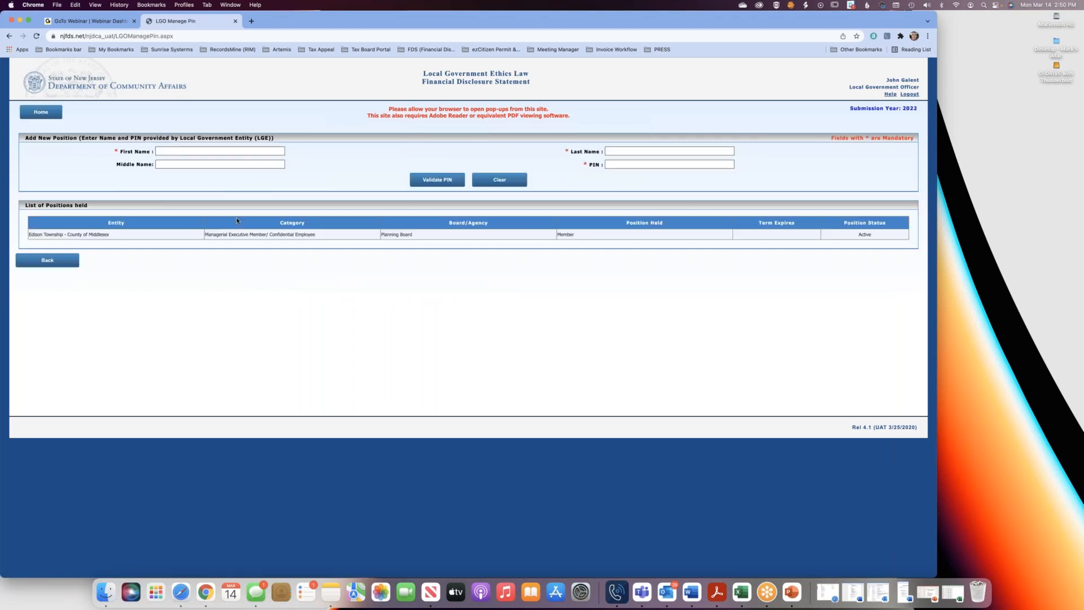
click(68, 259)
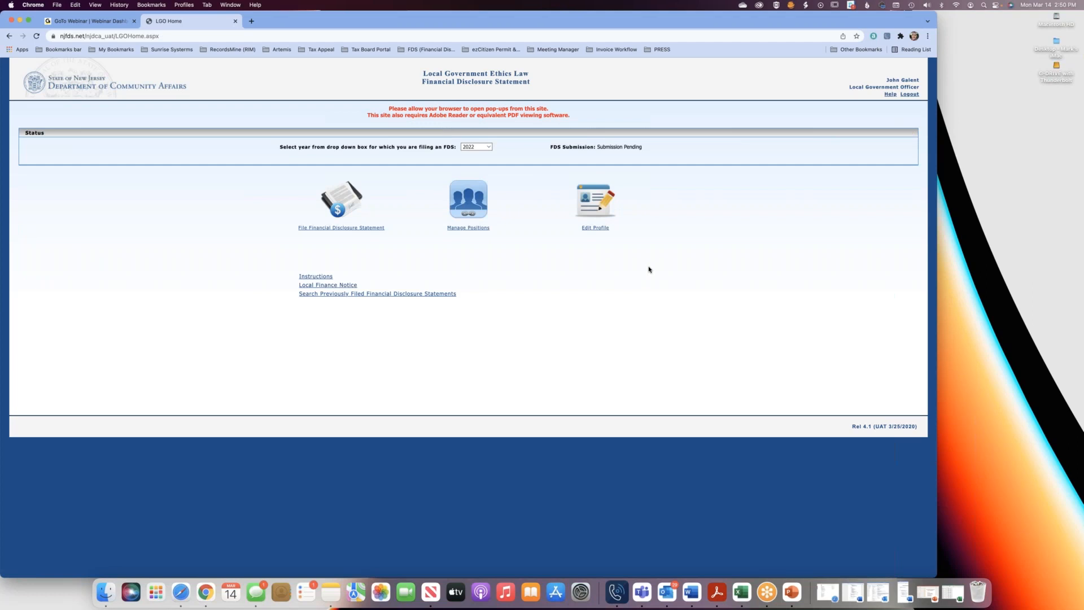
click(483, 229)
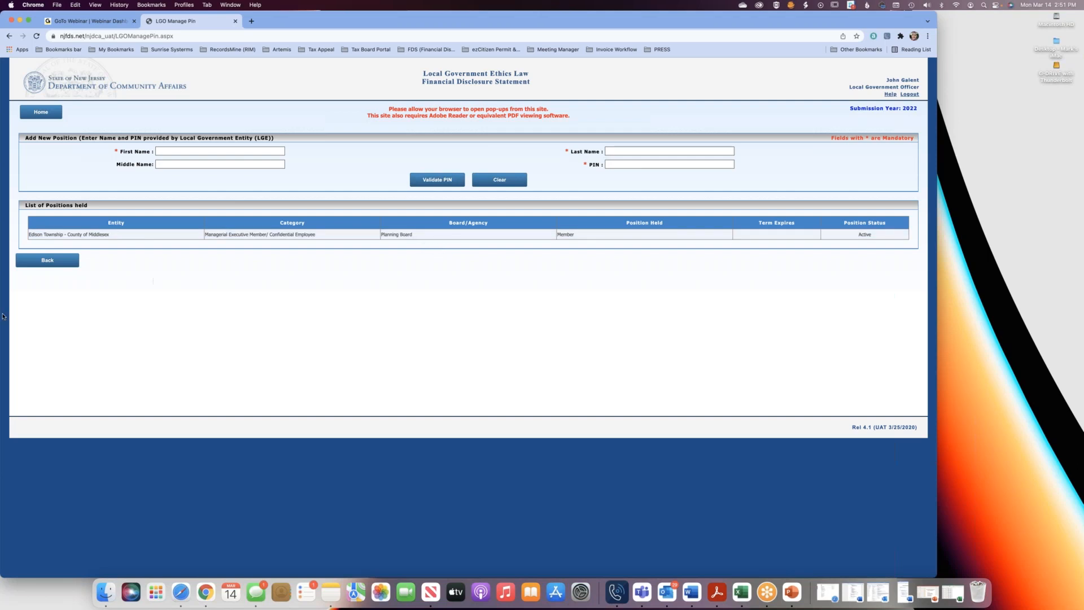
click(55, 261)
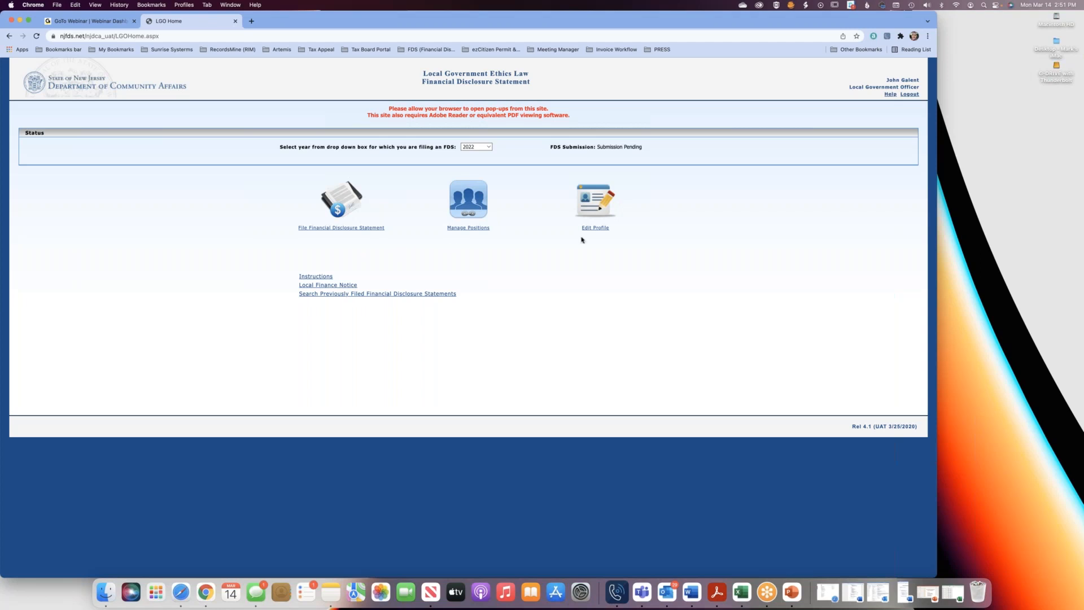
Save the officer's profile with Yes for law enforcement officer qualification under N.J.S.A. 47:1-17 and return to the home page.
click(598, 229)
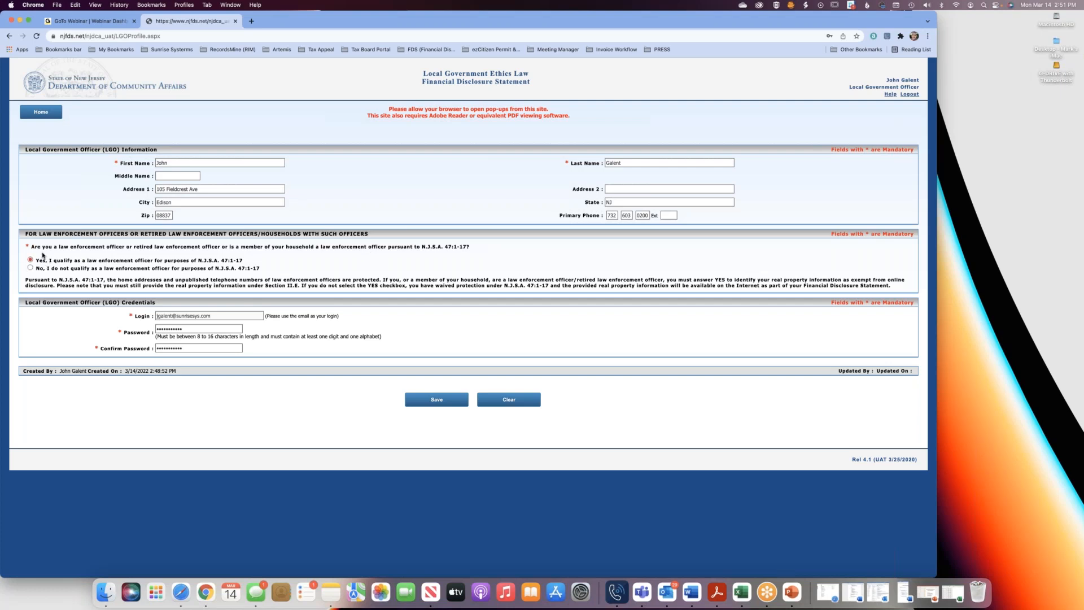
click(424, 401)
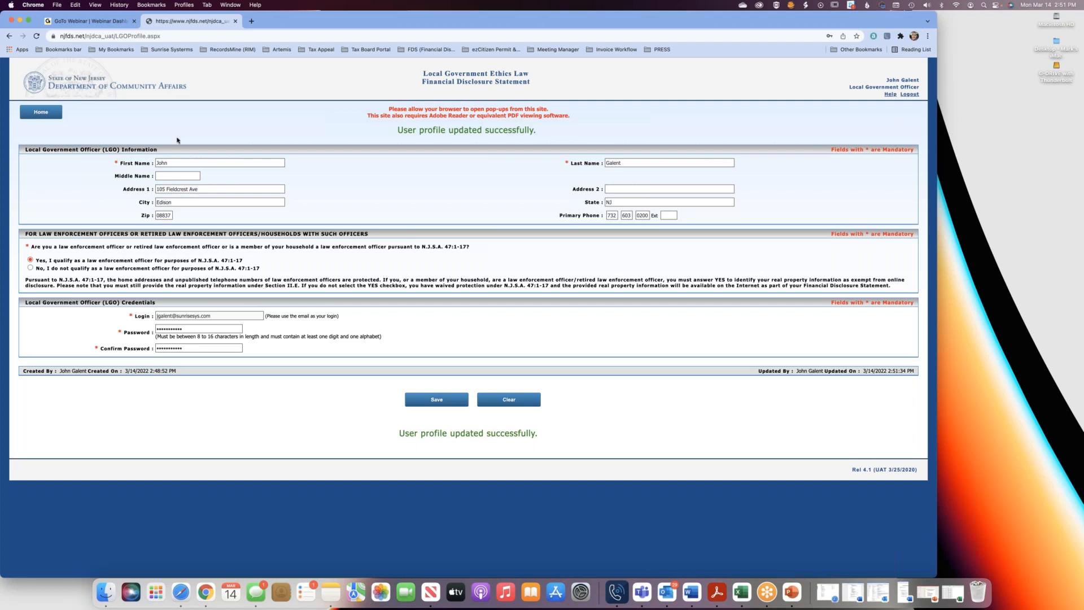
click(54, 116)
click(857, 47)
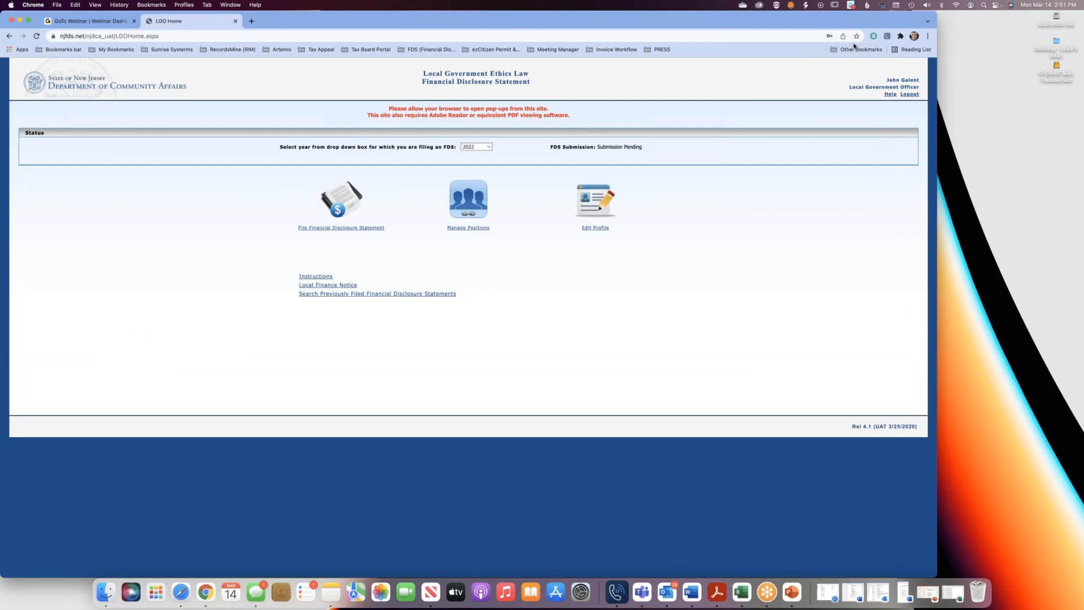
Start the 2022 Financial Disclosure Statement, enter the spouse's first and last name in Section I, and advance to Section II.
click(346, 231)
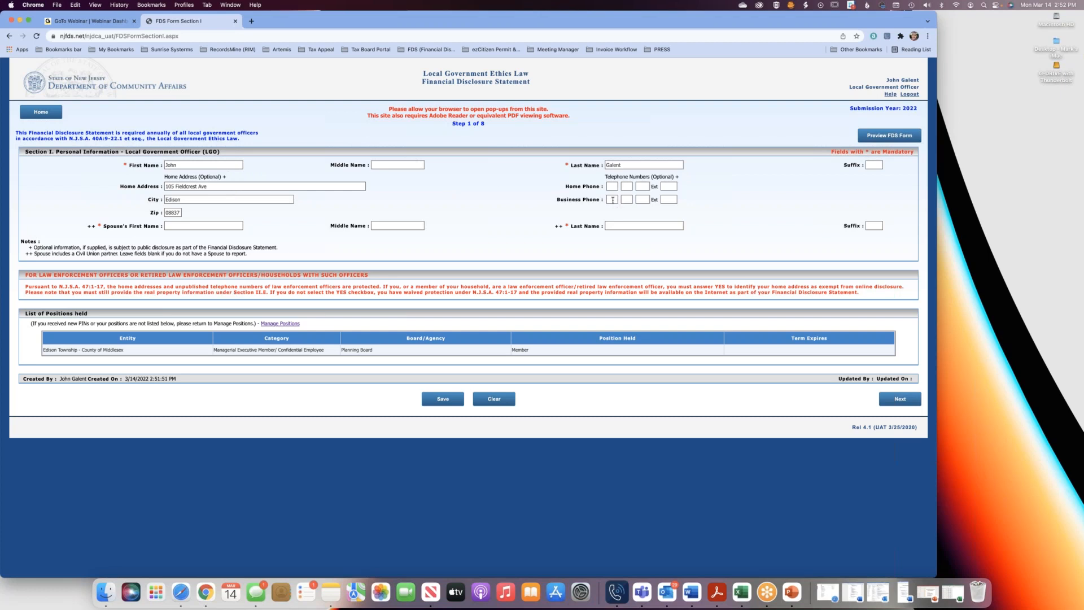
click(186, 226)
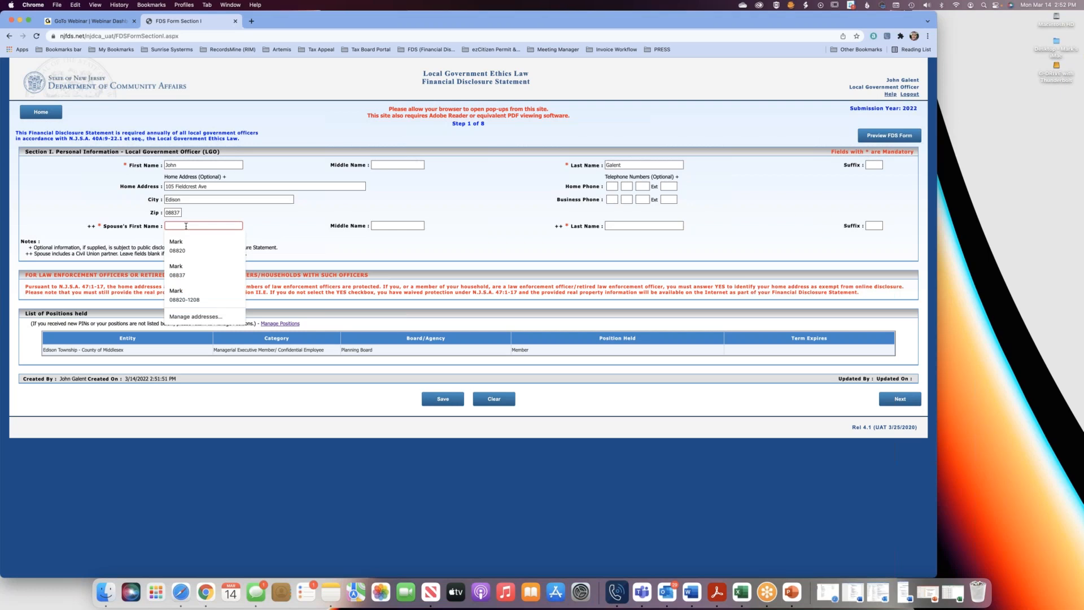
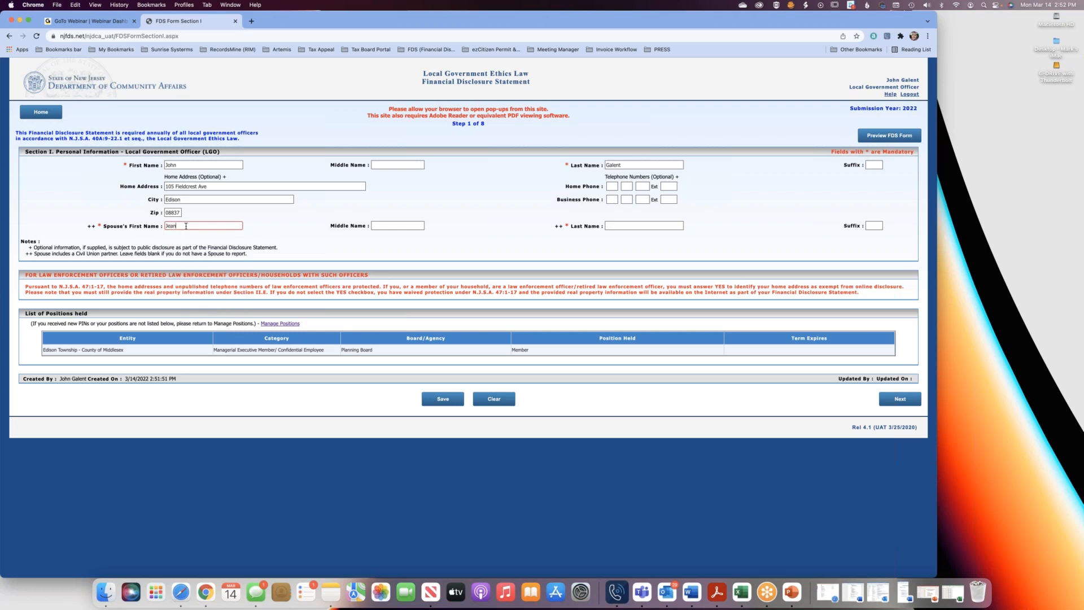
click(642, 225)
click(898, 398)
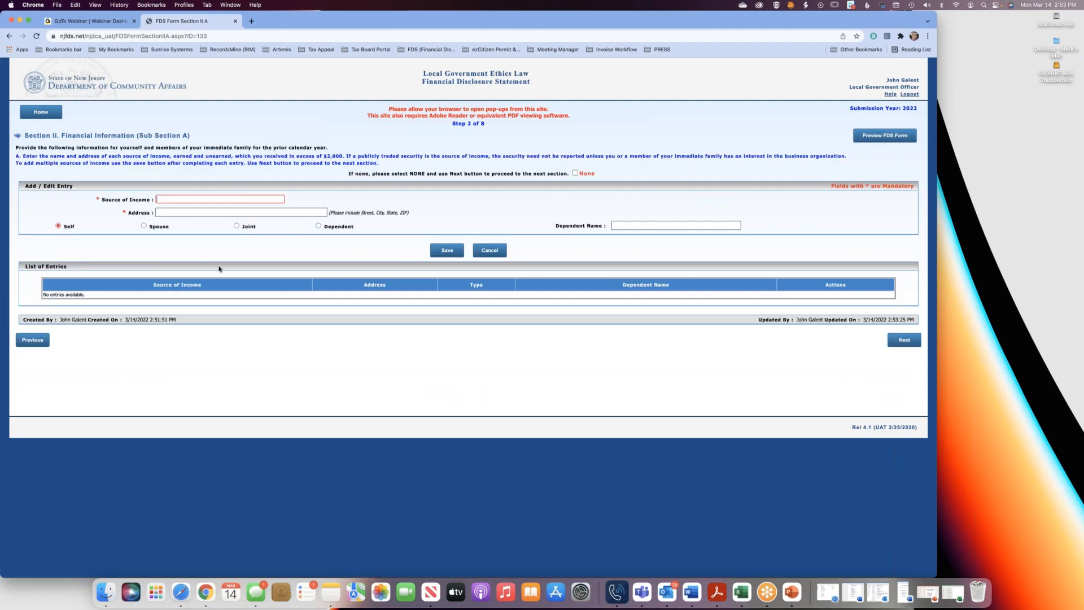
Add Consultant as a source of income for Self with the source's street address and save the entry.
click(172, 199)
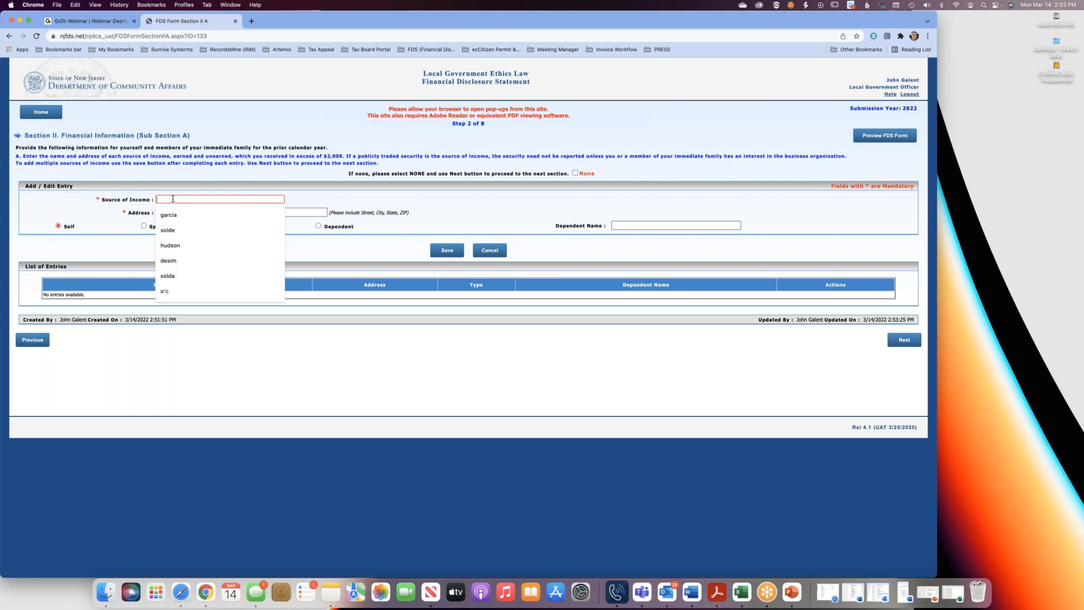
text(Consult)
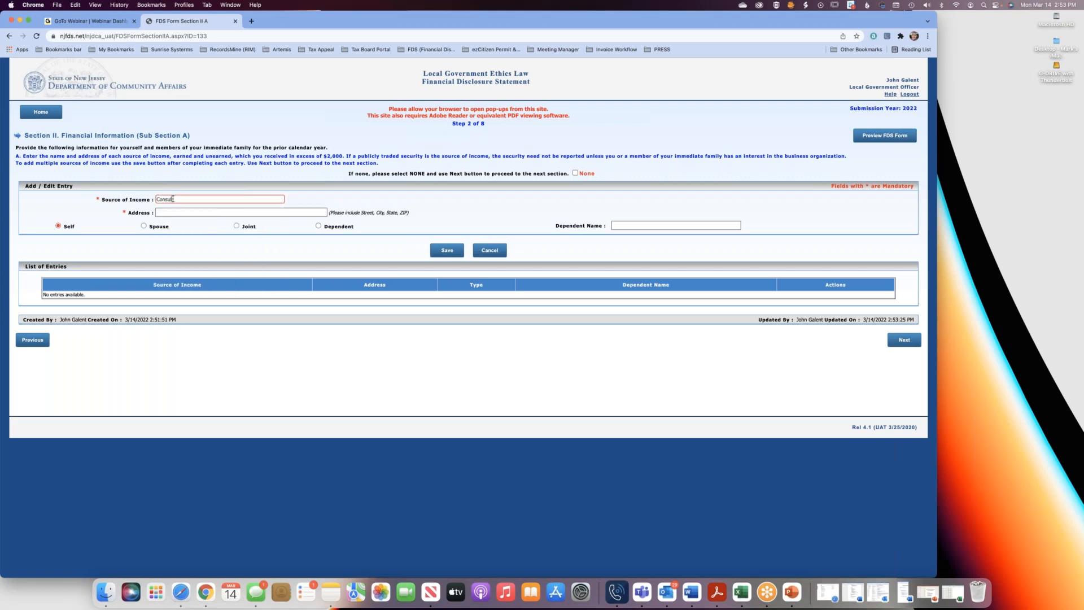
text(ant)
click(185, 213)
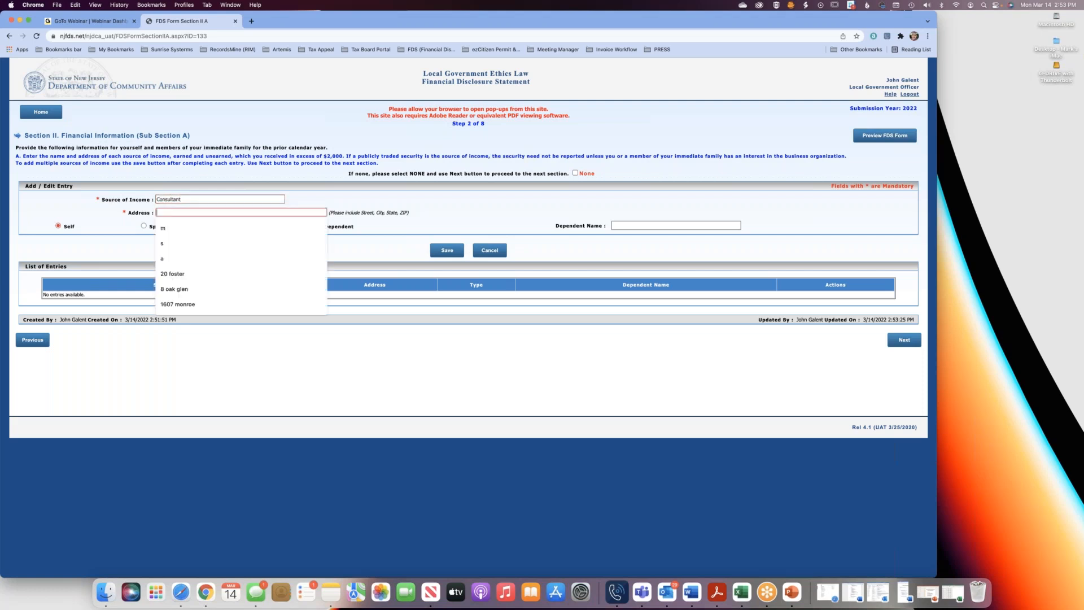
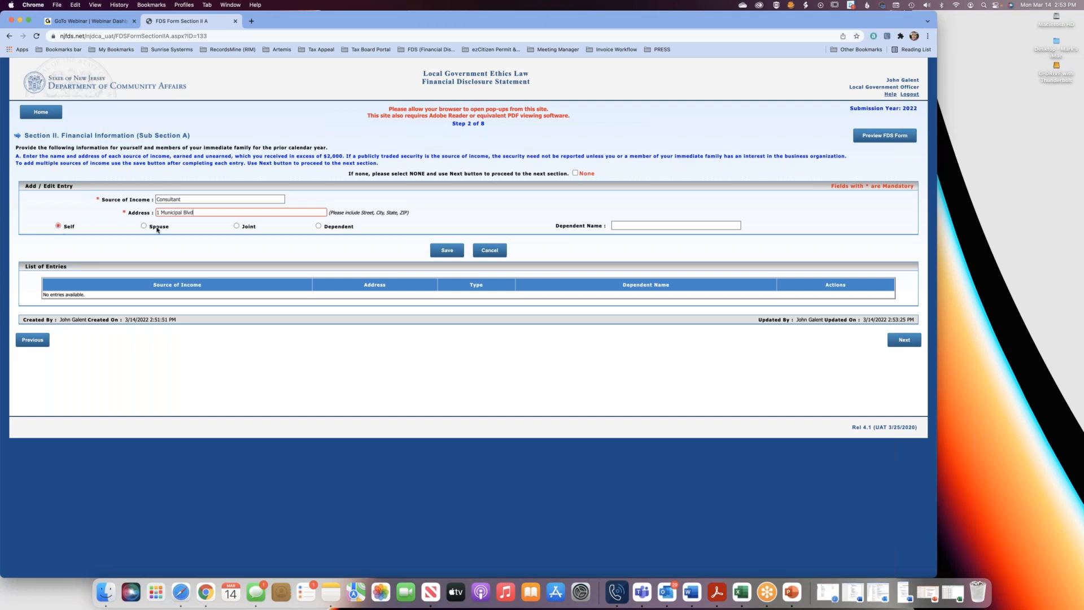
click(446, 253)
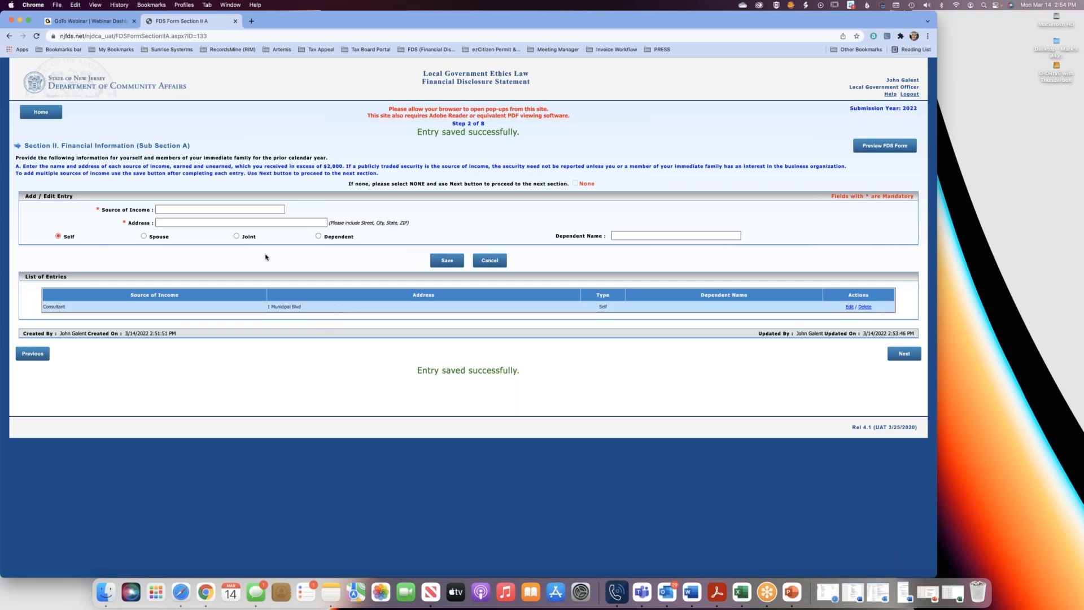
Add Google as a source of income for Spouse with the company's street address and save the entry.
click(144, 237)
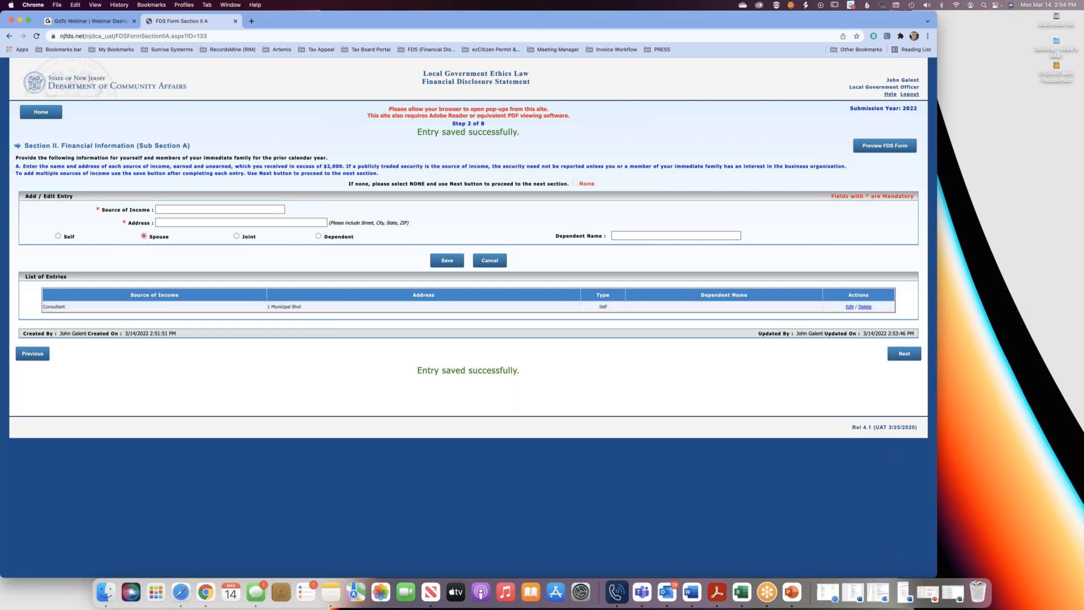
click(177, 208)
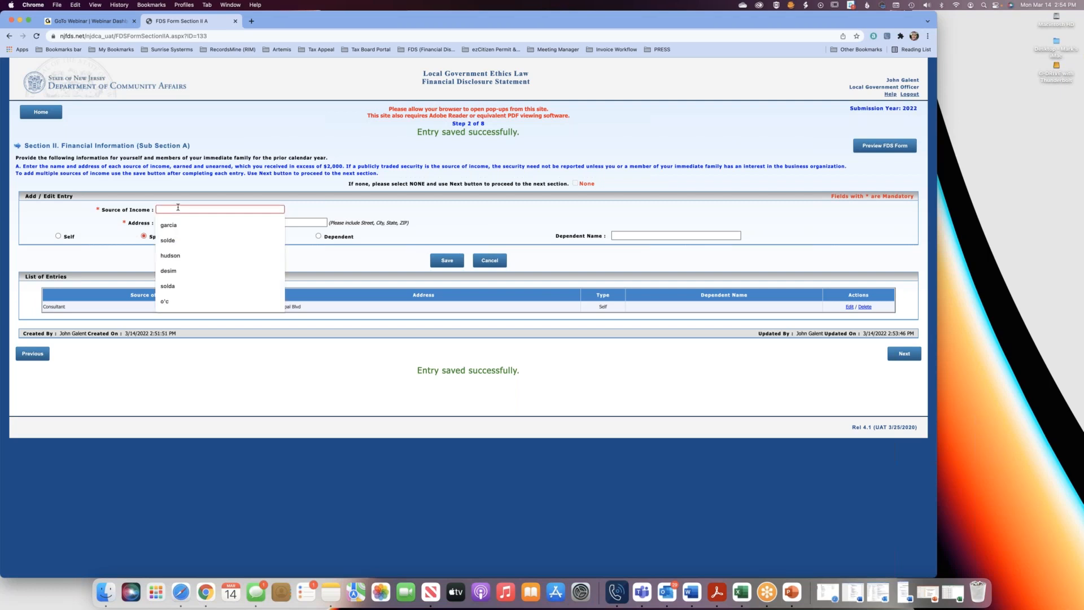
click(132, 209)
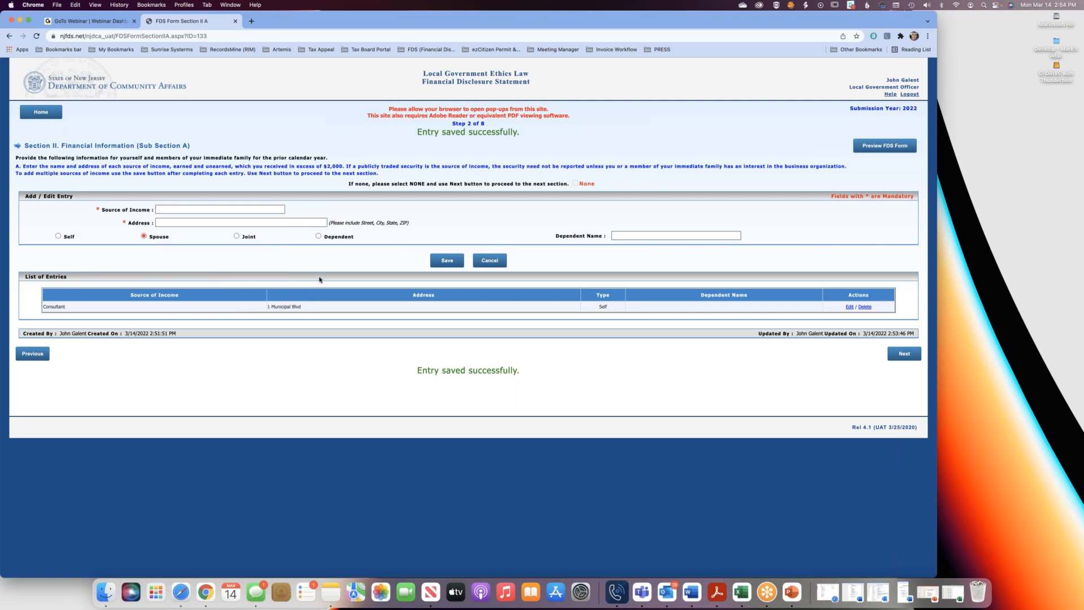
click(163, 209)
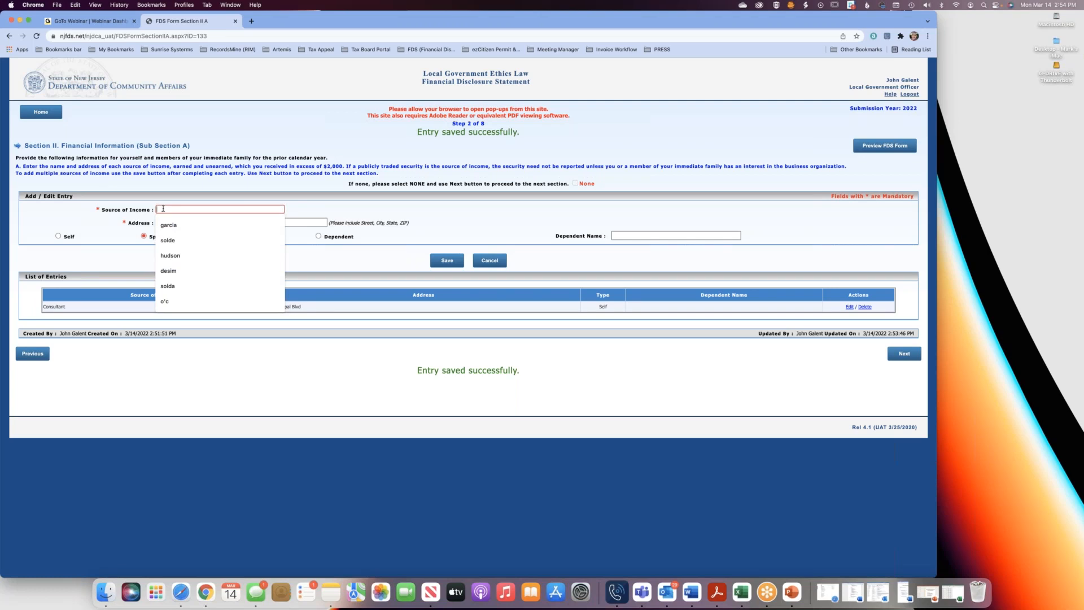
text(Google)
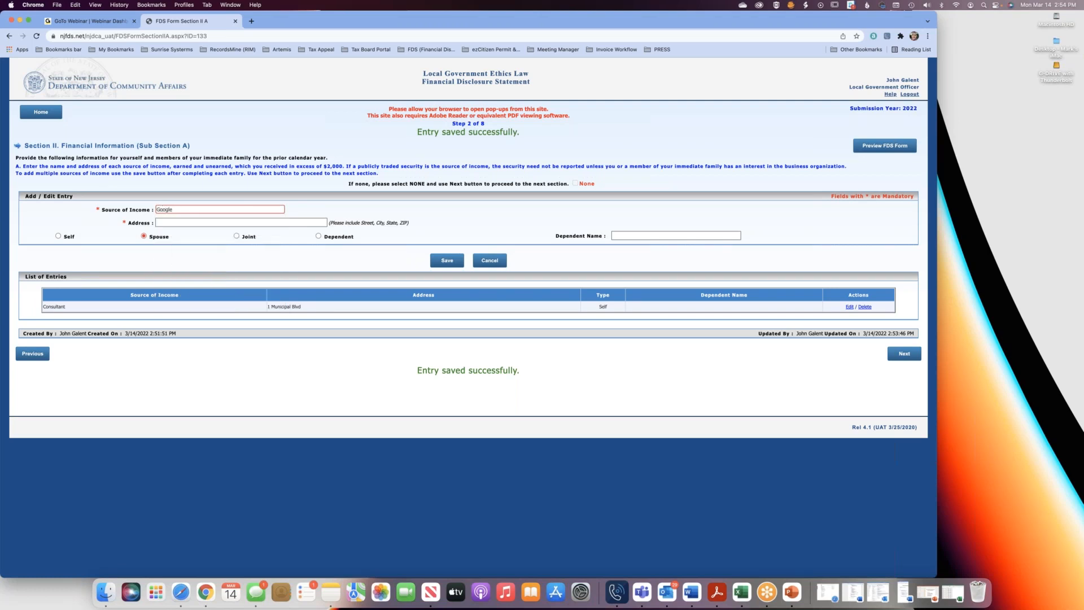
click(181, 224)
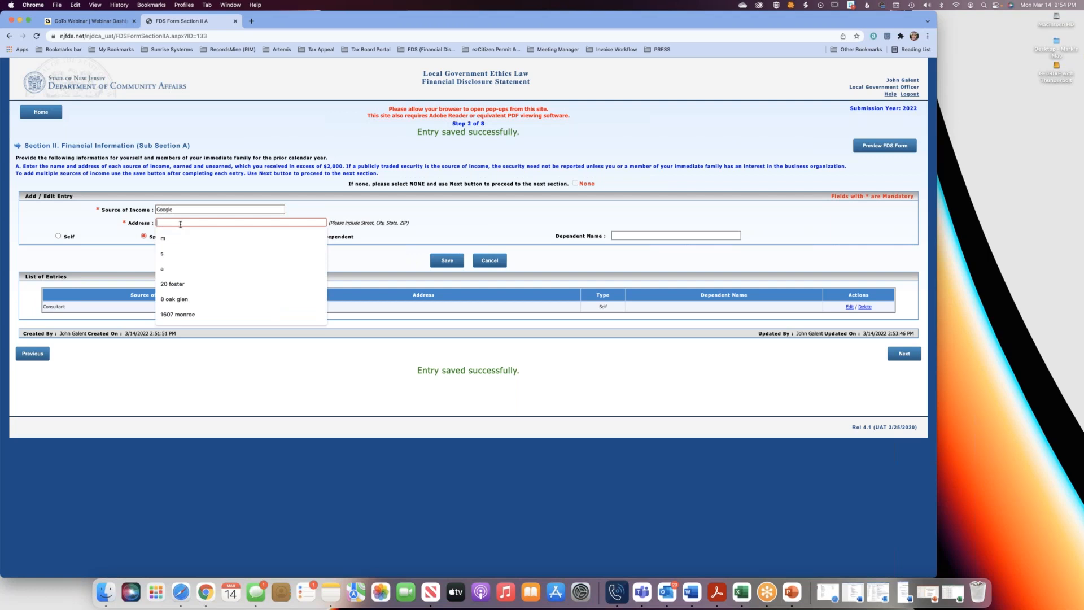
text(1 Google Plaza)
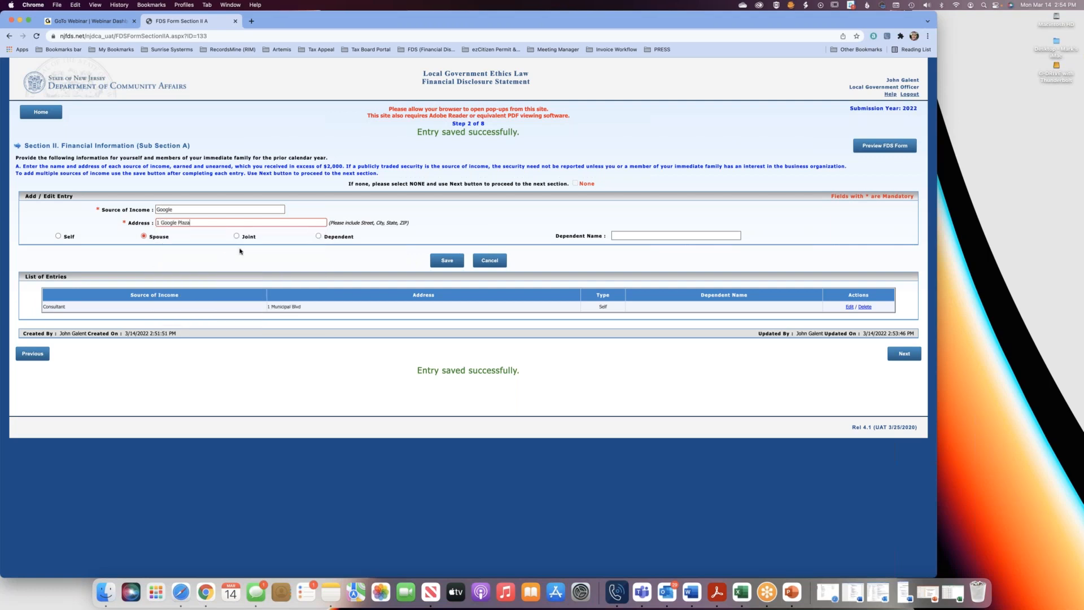
click(454, 263)
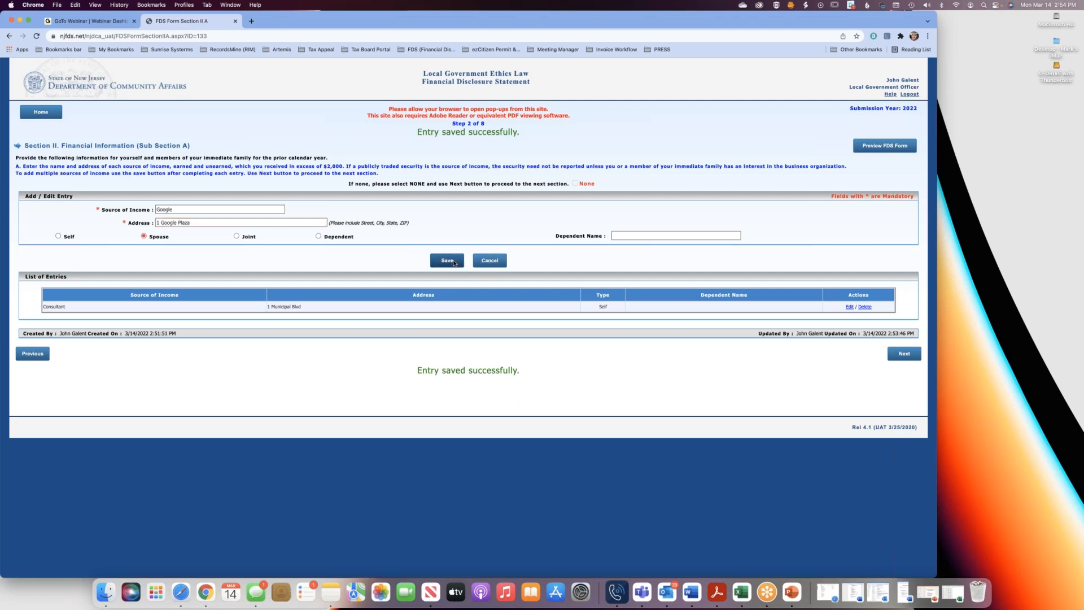
Leave the income entry form blank and advance to Sub Section B on fees and honorariums.
click(167, 210)
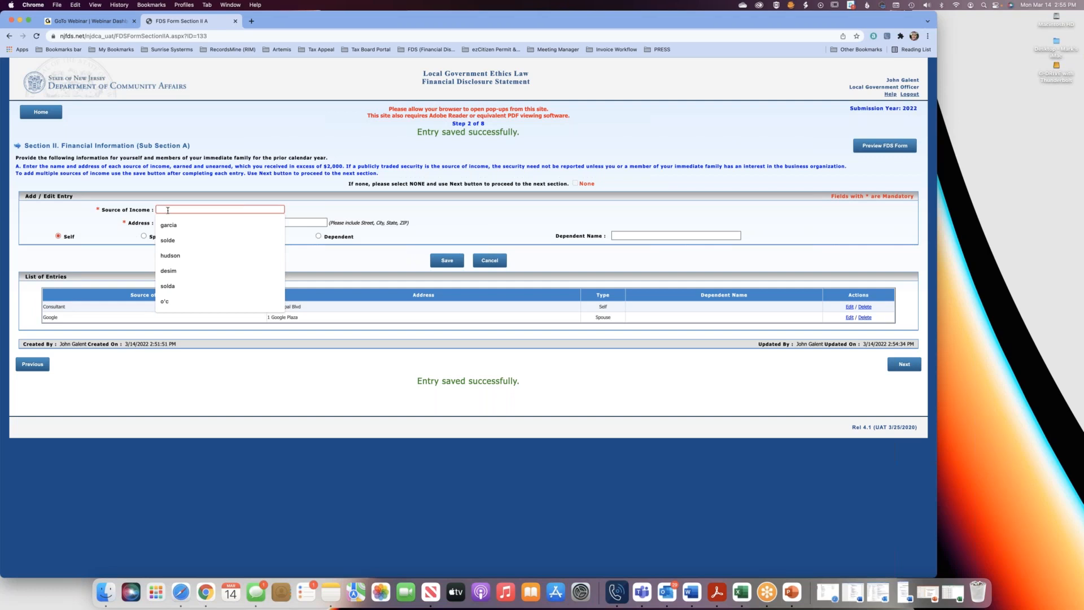
click(252, 267)
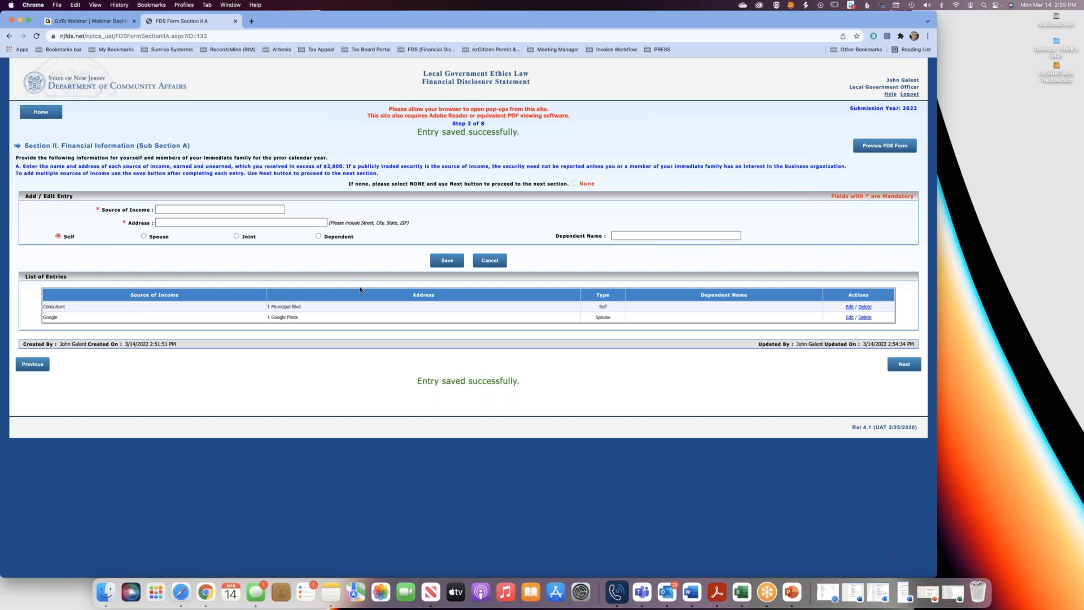
click(894, 366)
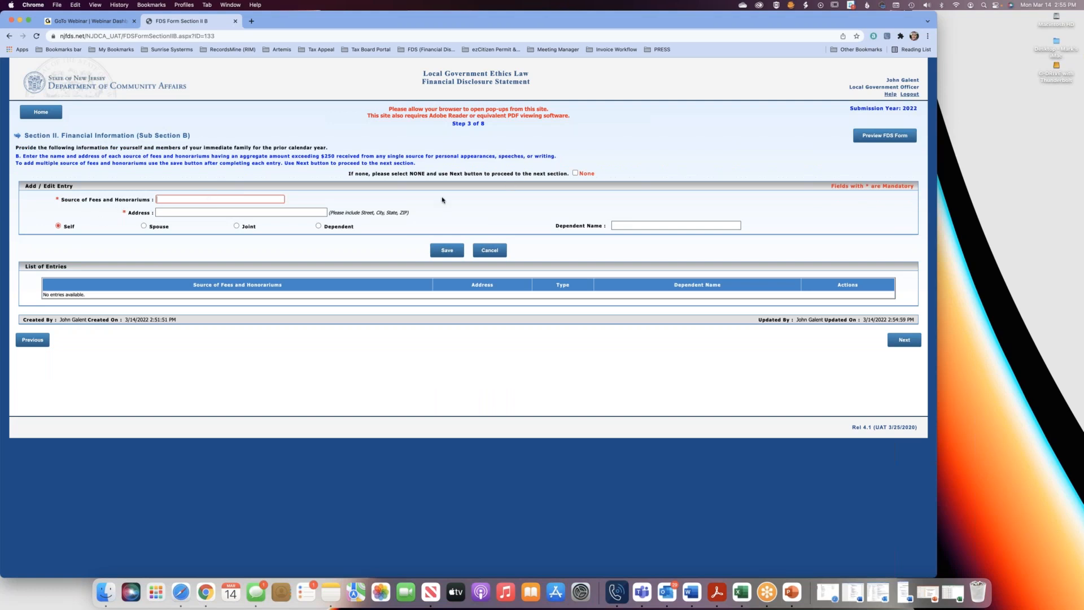
Try to proceed from Sub Section B without an entry and without None selected, and dismiss the alert.
click(575, 174)
click(575, 173)
click(902, 341)
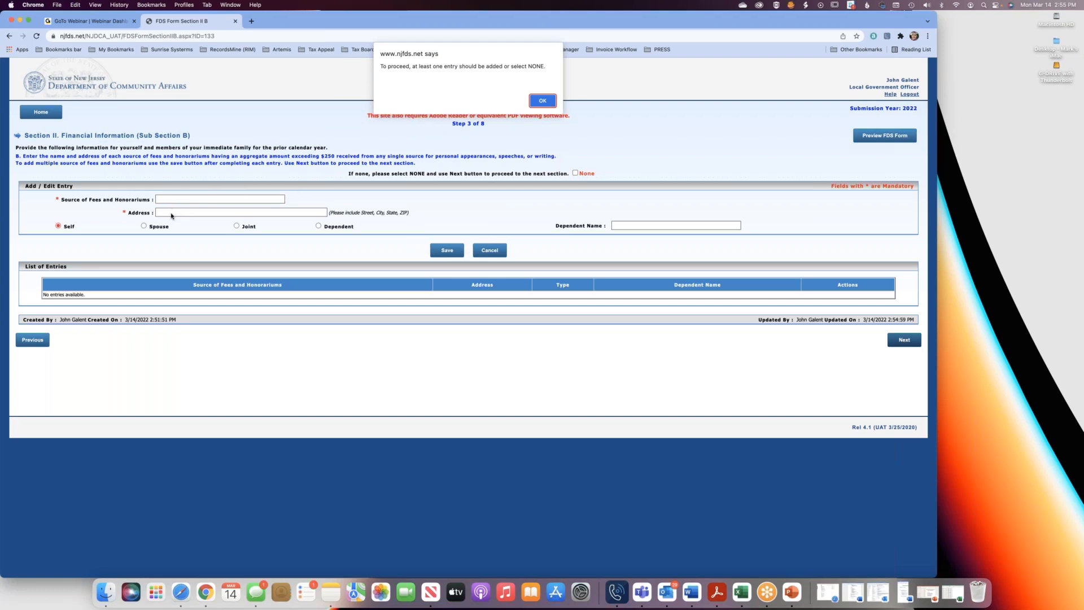
click(543, 100)
Select None for Sub Sections B, C and D, advancing through each one to Sub Section E.
click(574, 173)
click(902, 340)
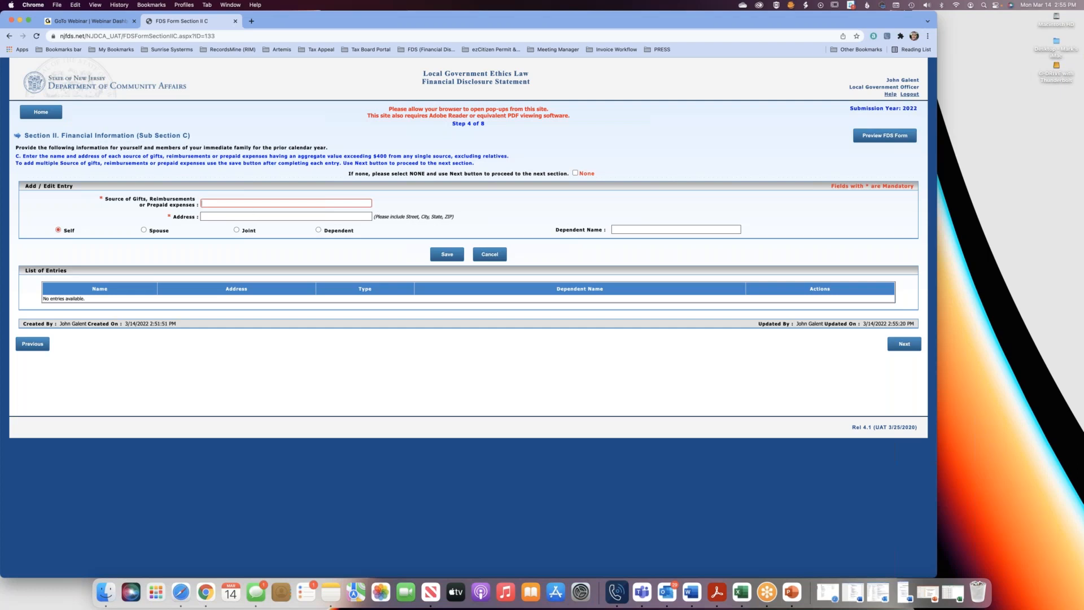
click(575, 174)
click(902, 346)
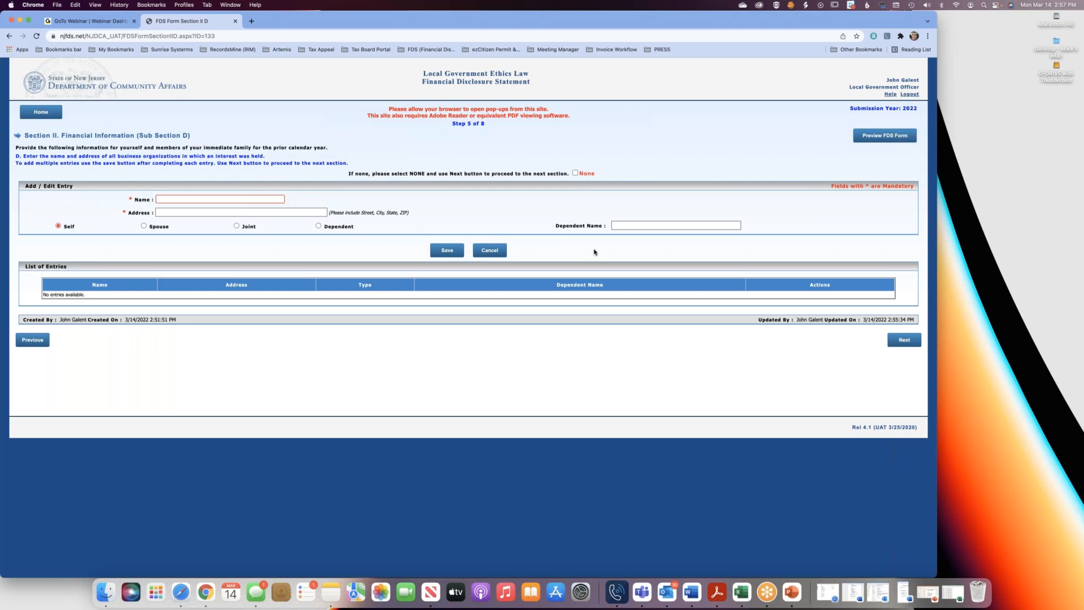
click(576, 173)
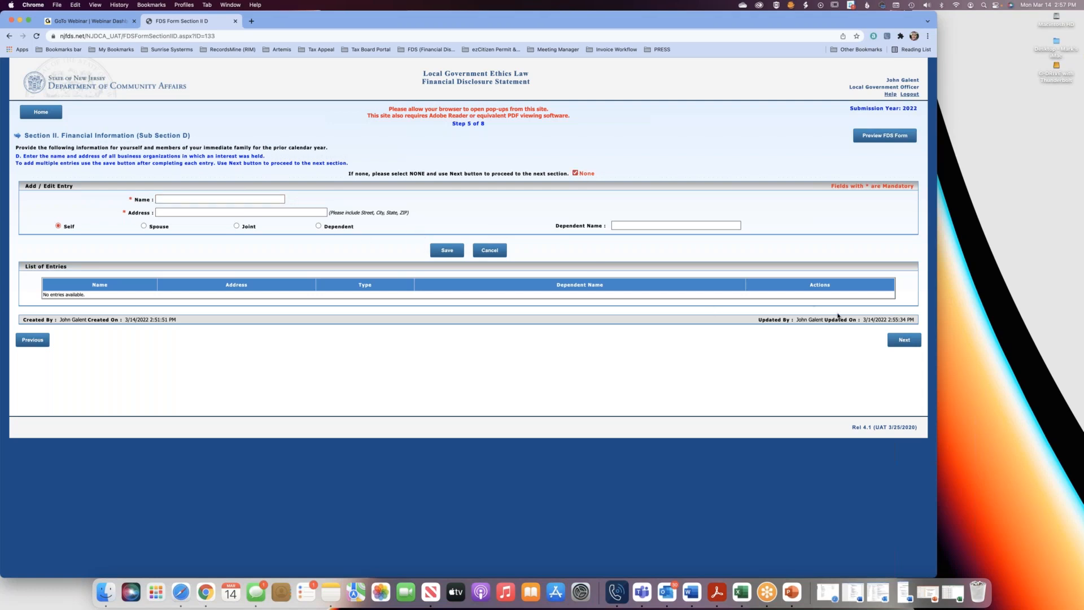
click(914, 340)
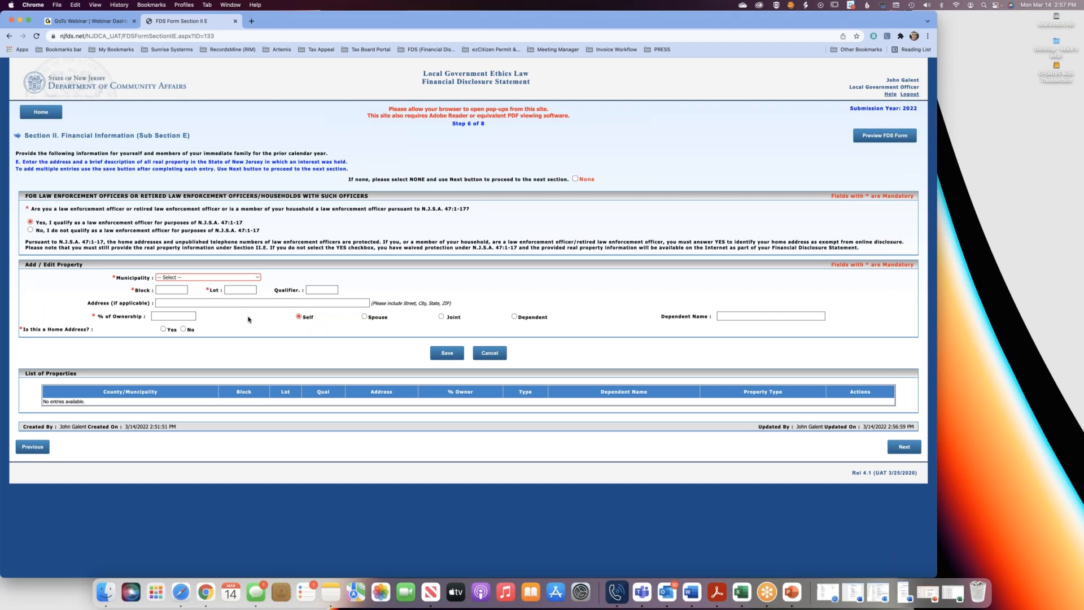
Enter a property in Sub Section E with municipality Edison (Middlesex), block 835 and lot 1.
click(252, 279)
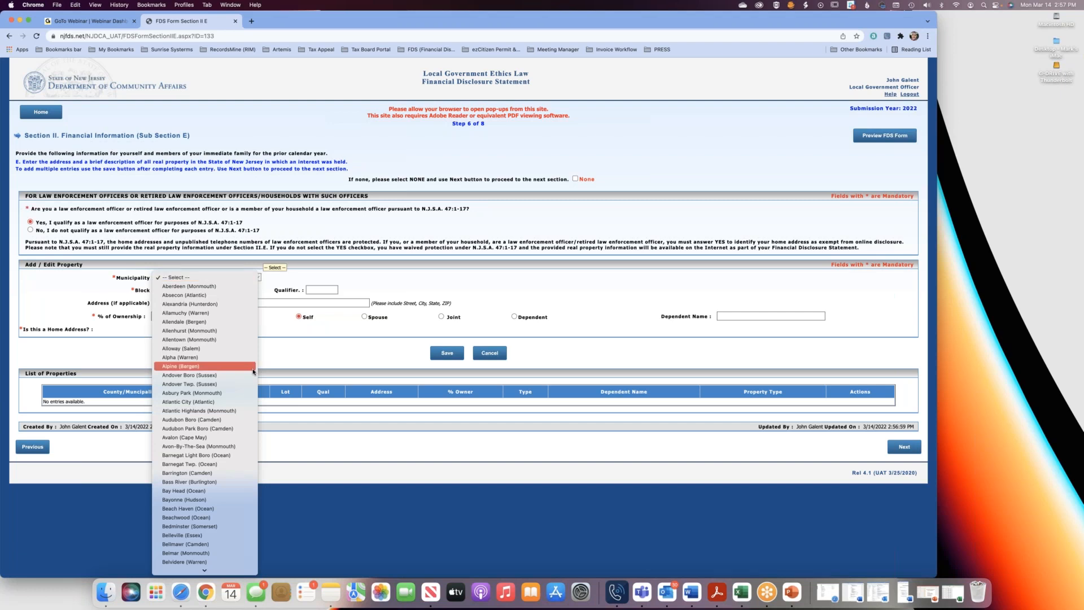
scroll(253, 370, down, 15)
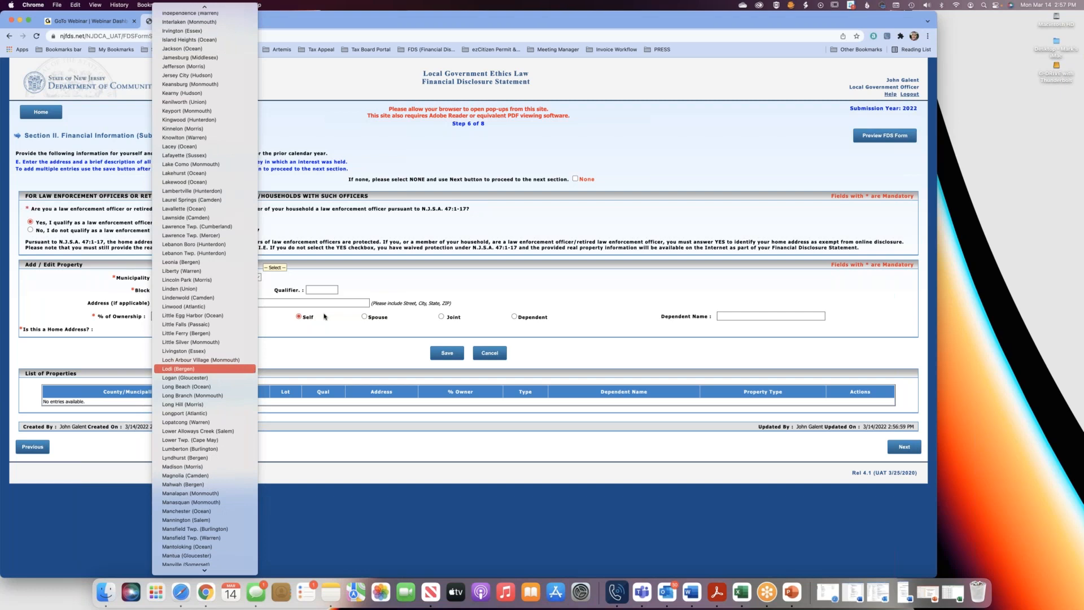
scroll(218, 276, up, 3)
scroll(242, 131, up, 5)
scroll(242, 131, up, 5)
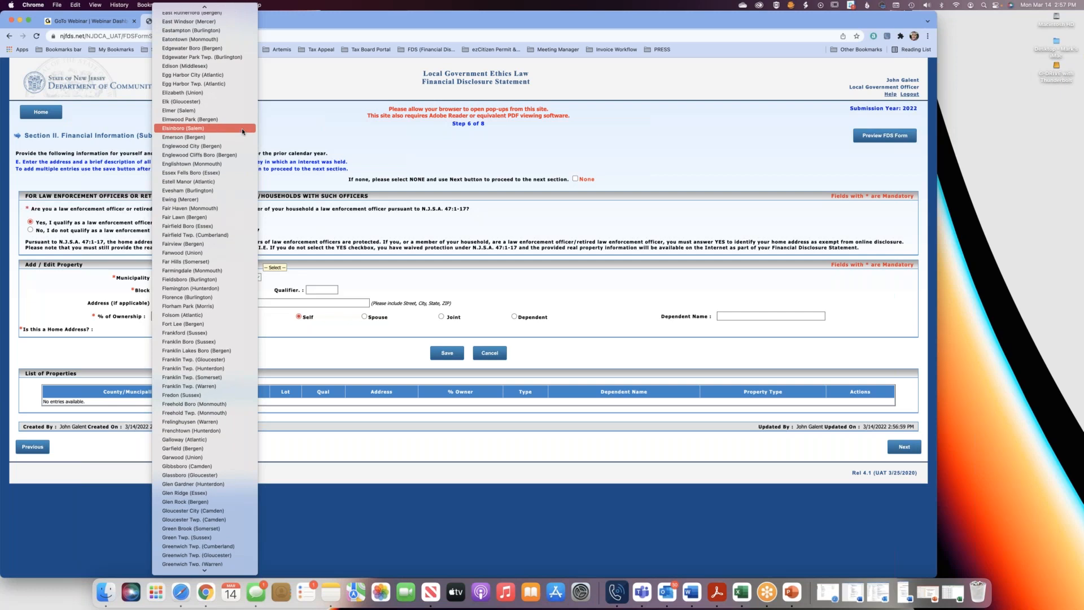
click(231, 66)
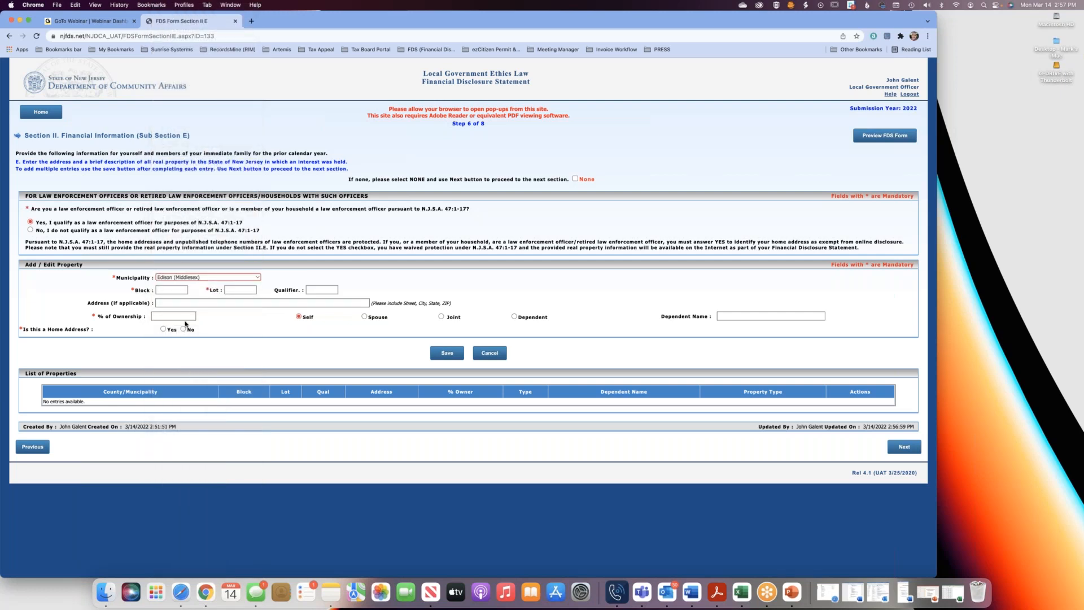
click(168, 289)
text(835)
click(247, 290)
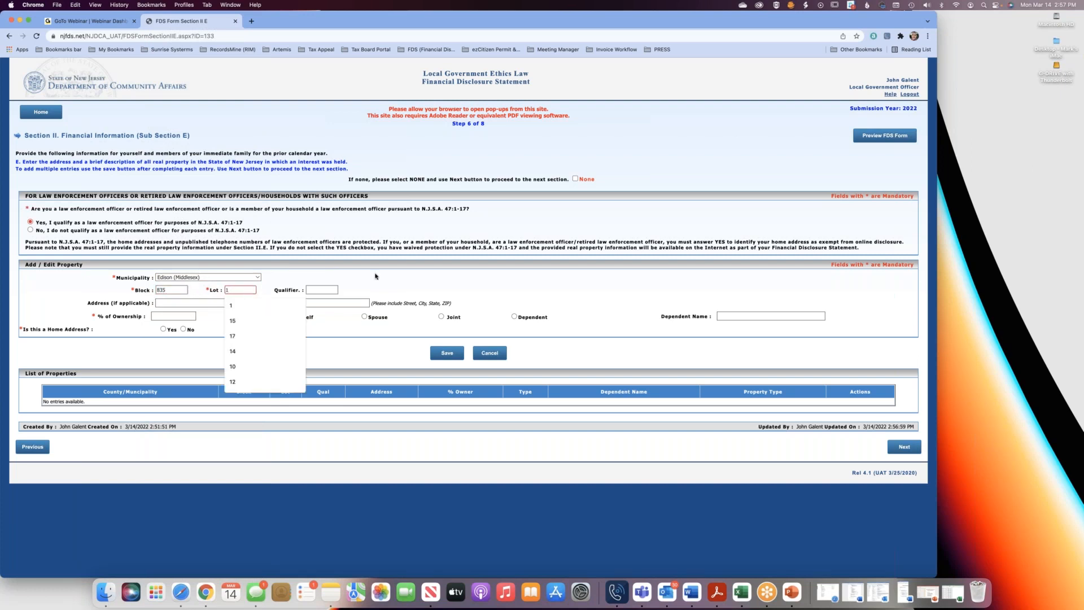
Set the property to Joint with 100 % ownership, mark it as a home address with law enforcement qualification Yes, and save it.
click(299, 316)
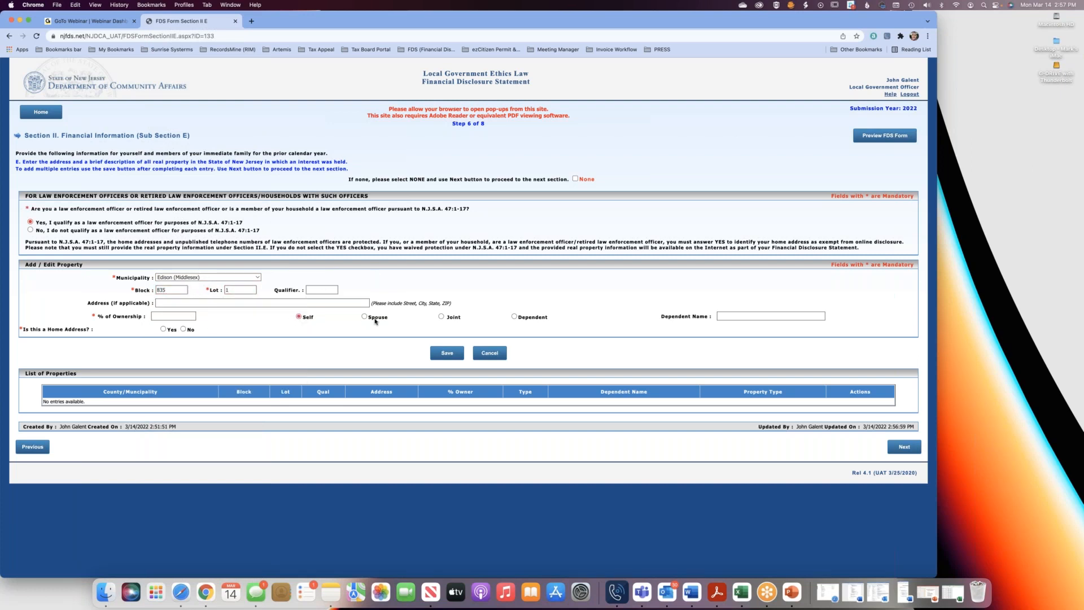
click(440, 317)
click(170, 316)
text(100)
click(163, 331)
click(31, 227)
click(446, 354)
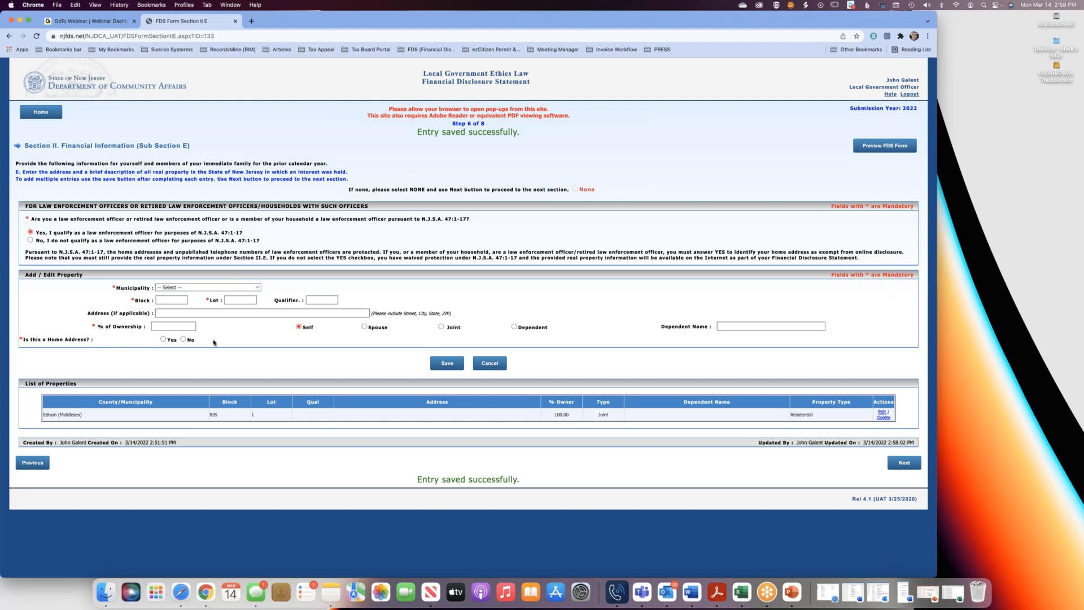
Enter a second property in Sub Section E with municipality Spring Lake Boro (Monmouth), block 100 and lot 5.
click(183, 287)
scroll(208, 396, down, 20)
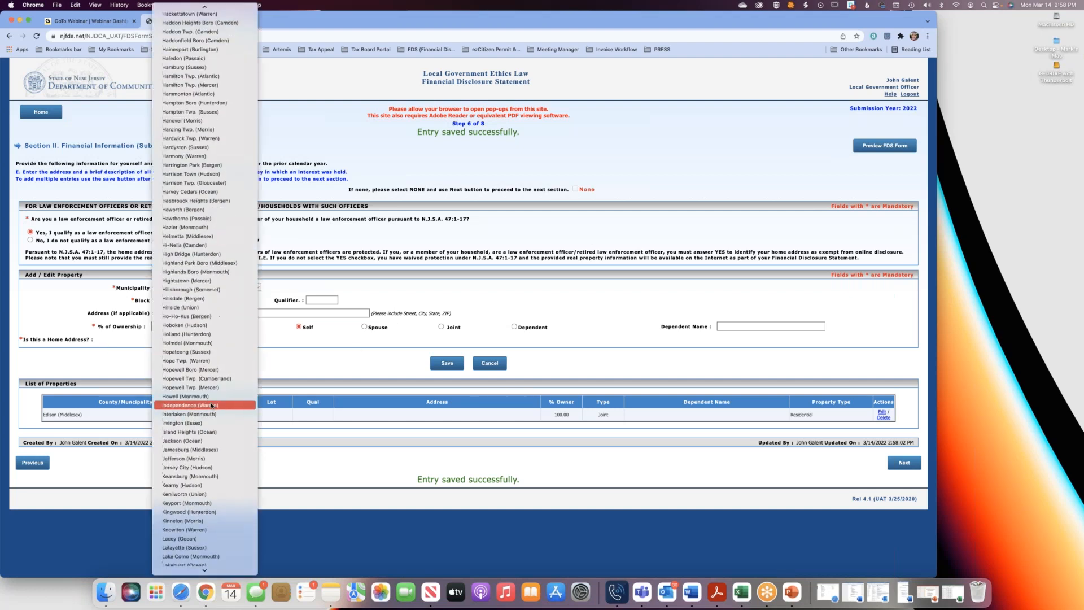
scroll(218, 350, up, 15)
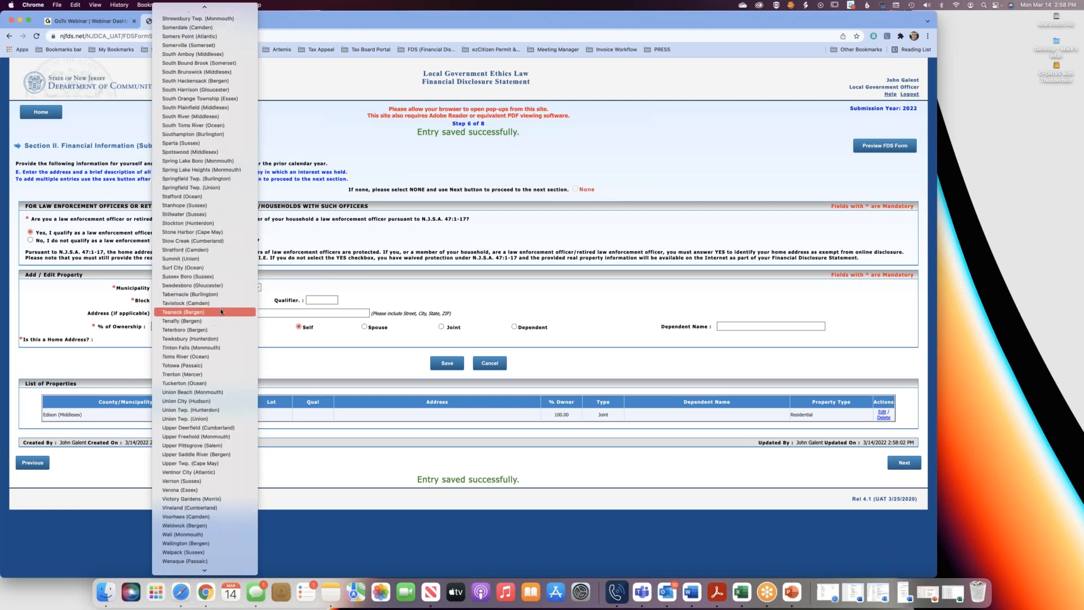
scroll(221, 309, down, 5)
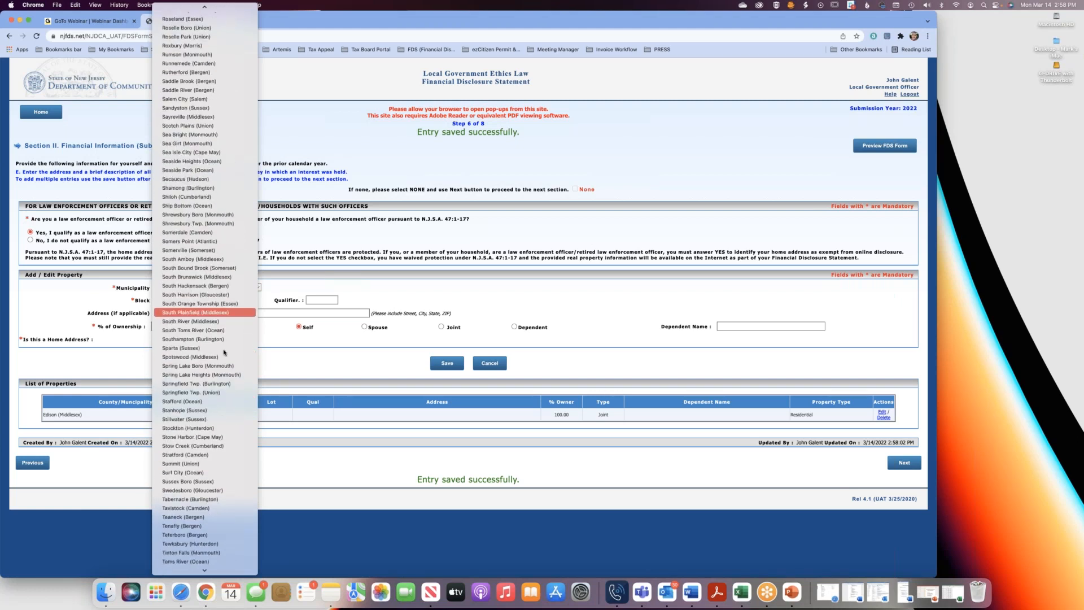
click(212, 366)
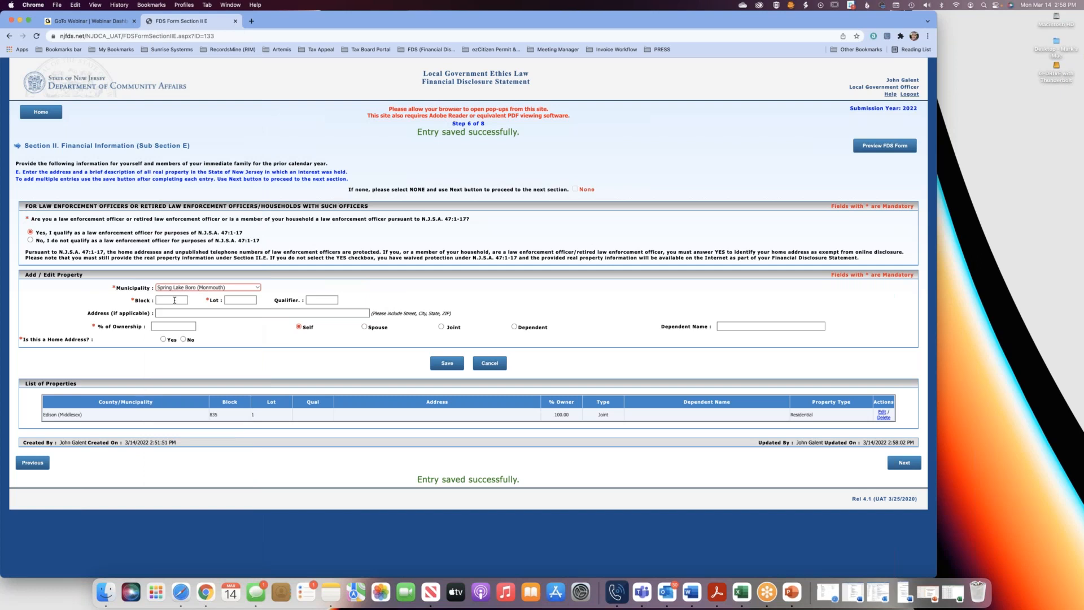
click(174, 300)
text(100)
key(Tab)
text(5)
key(Tab)
Set the second property to Joint with 100 % ownership, mark it as not a home address, and save it.
click(442, 326)
click(183, 339)
click(452, 367)
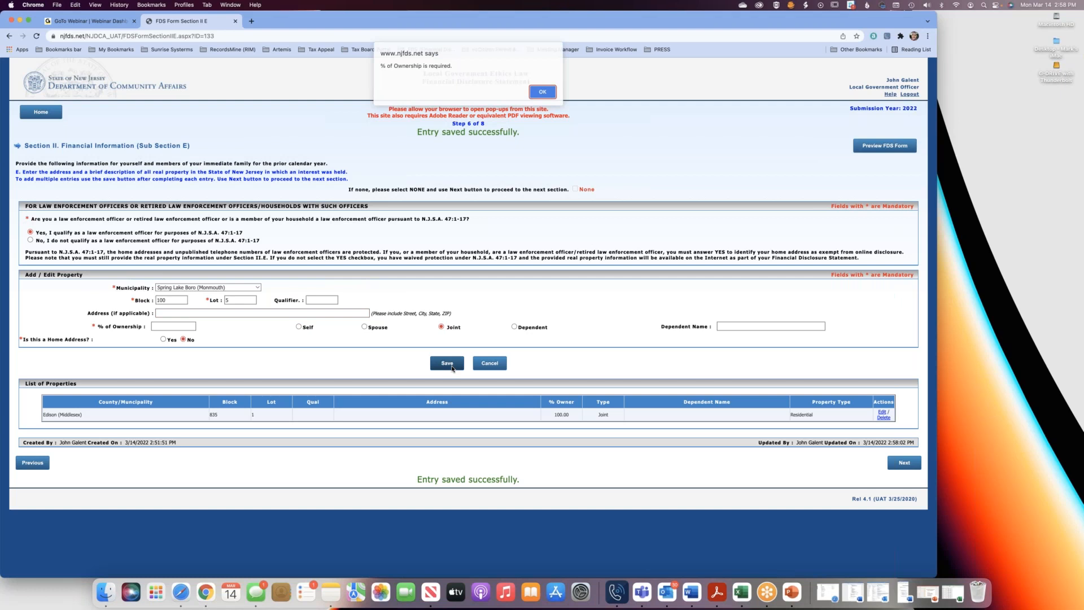
key(Return)
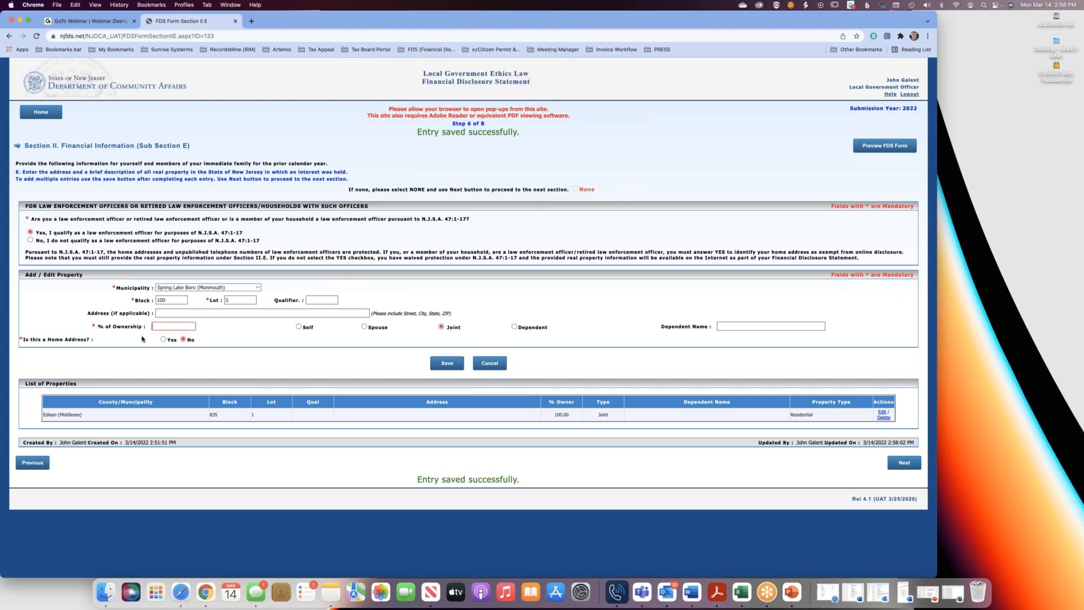
text(100)
click(442, 362)
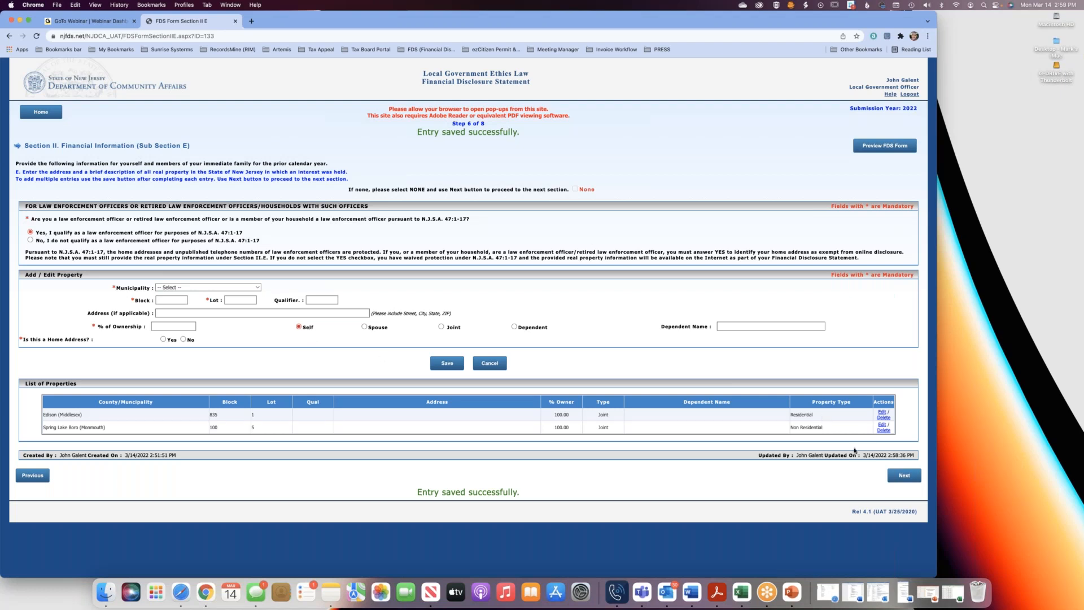
Proceed past Sub Section E and leave the Sub Section F comments empty to reach the Section III certification.
click(902, 477)
click(270, 210)
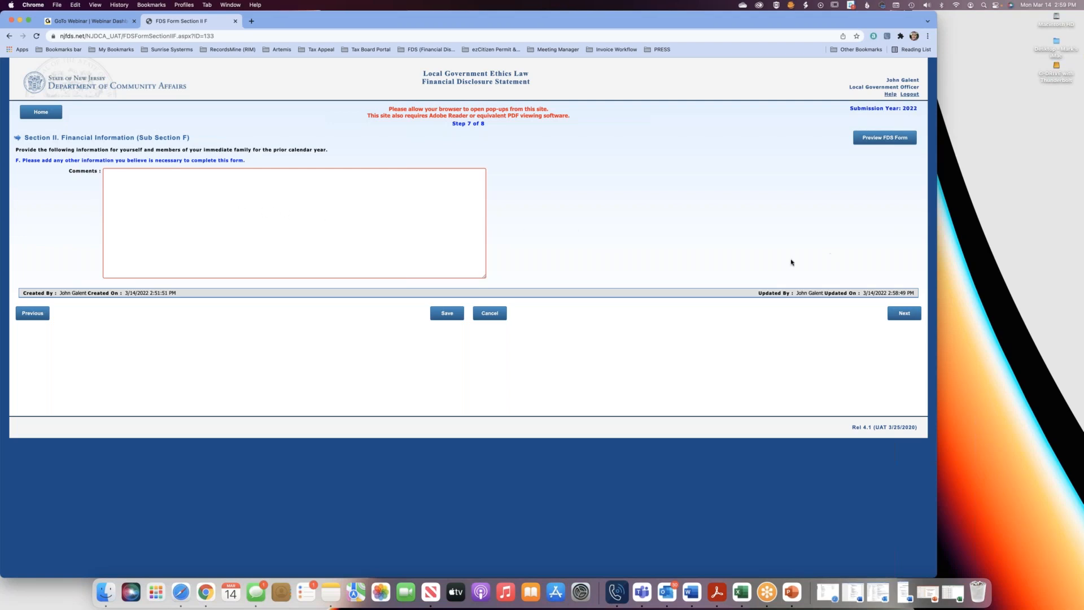
click(904, 314)
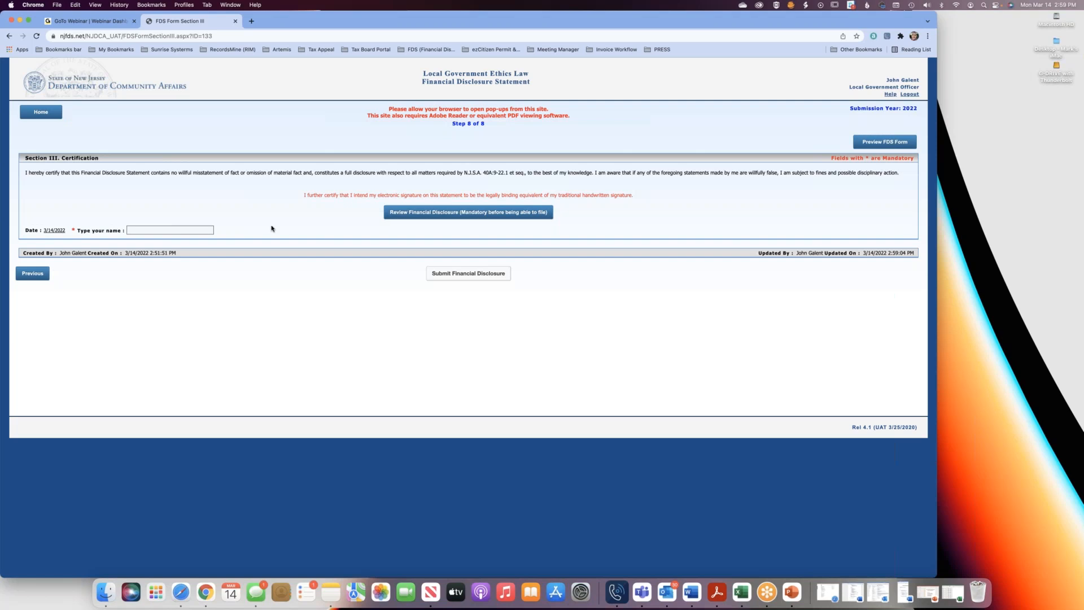
Review both pages of the draft Financial Disclosure Statement PDF and close the document and its pop-up window.
click(474, 217)
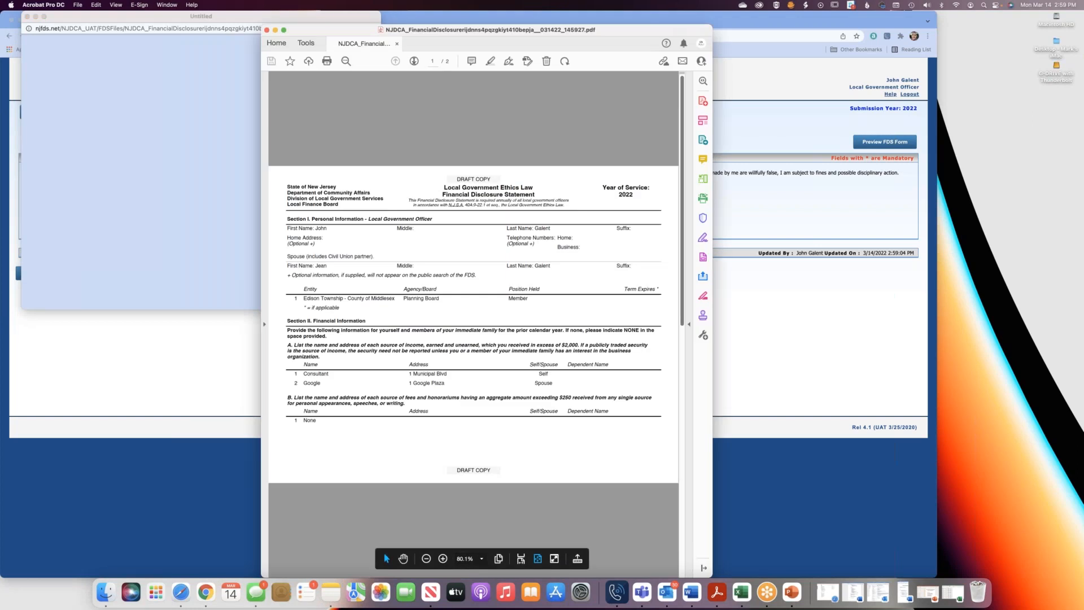
click(414, 61)
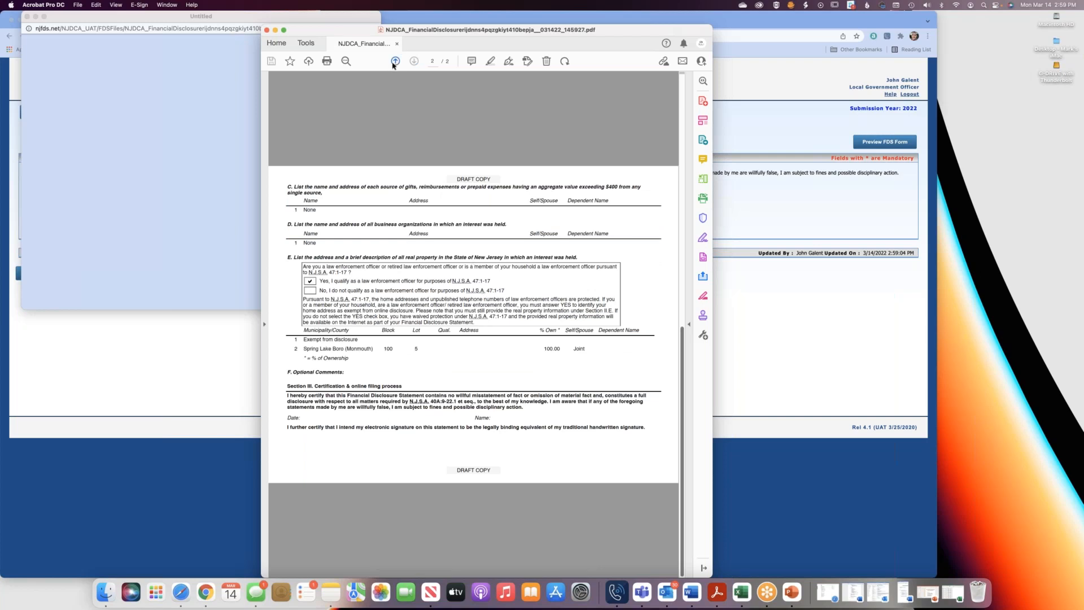
click(266, 30)
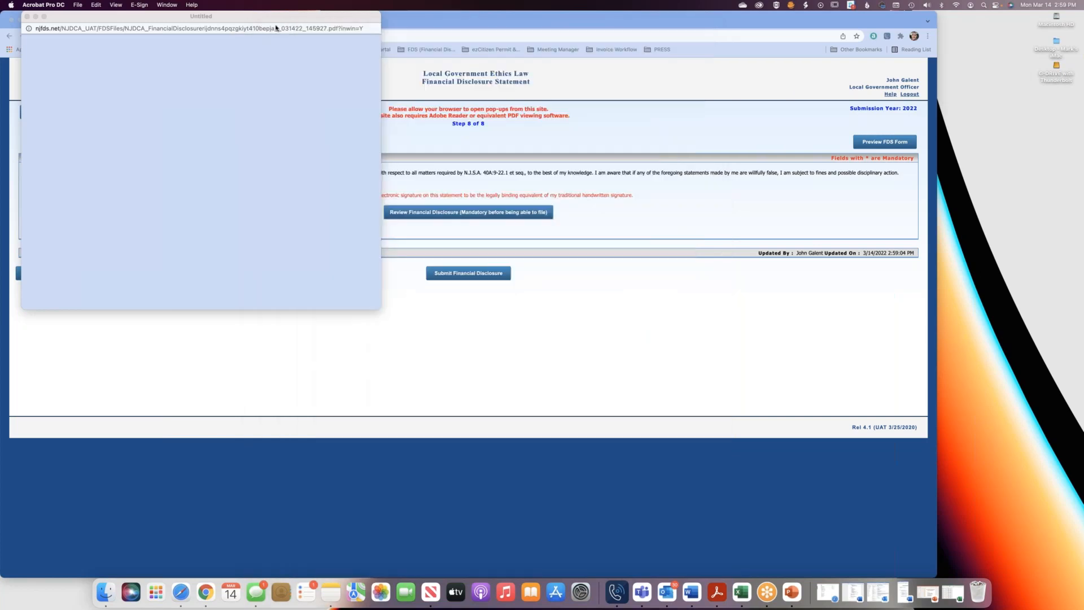
click(28, 17)
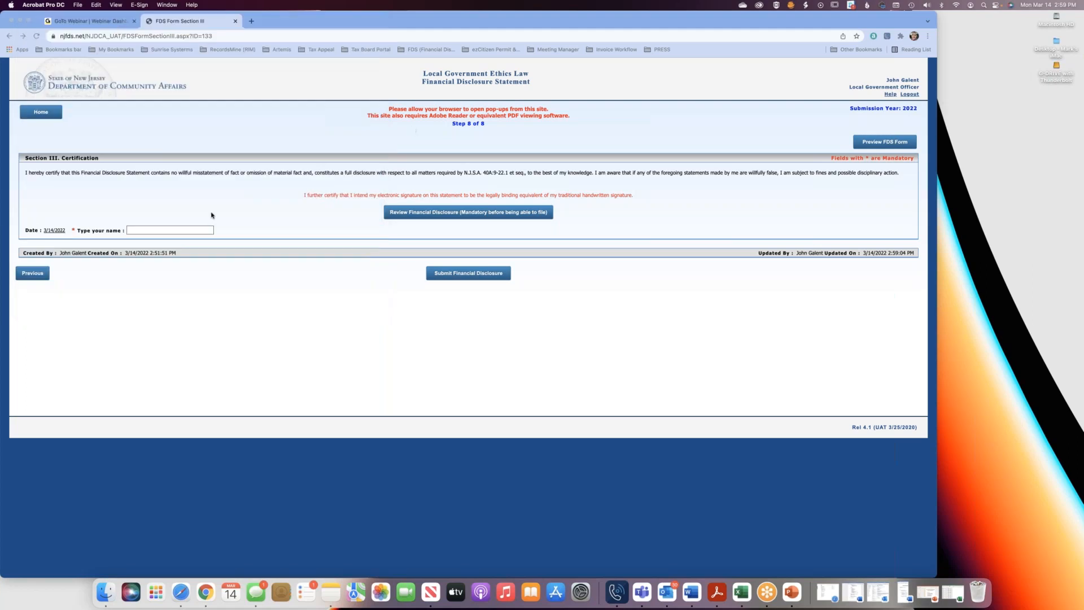
Fill in the signer's name on the certification and submit the financial disclosure, confirming the submission.
click(150, 230)
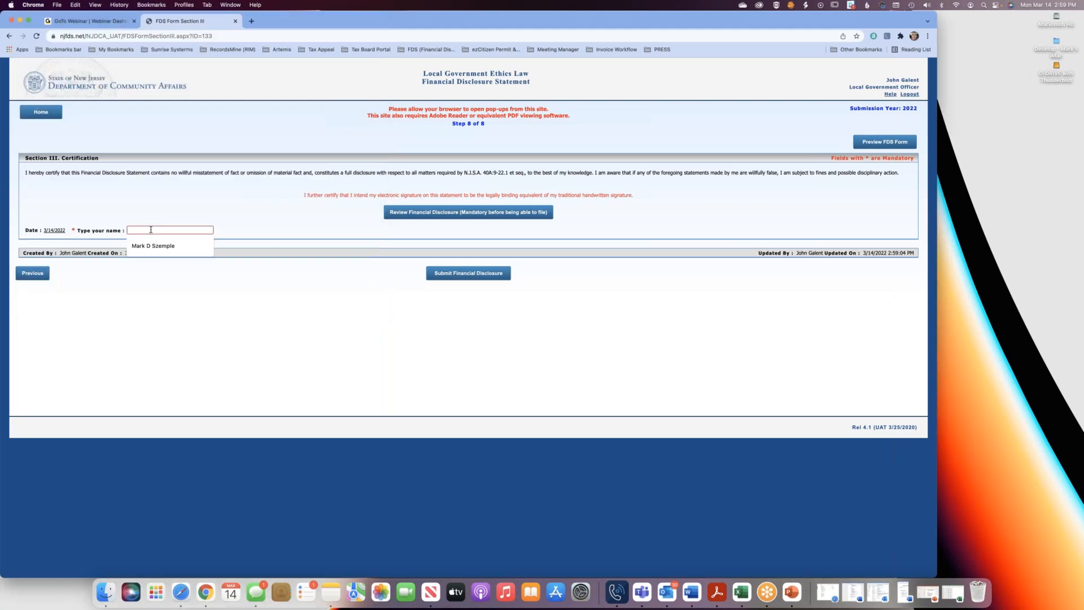
click(170, 247)
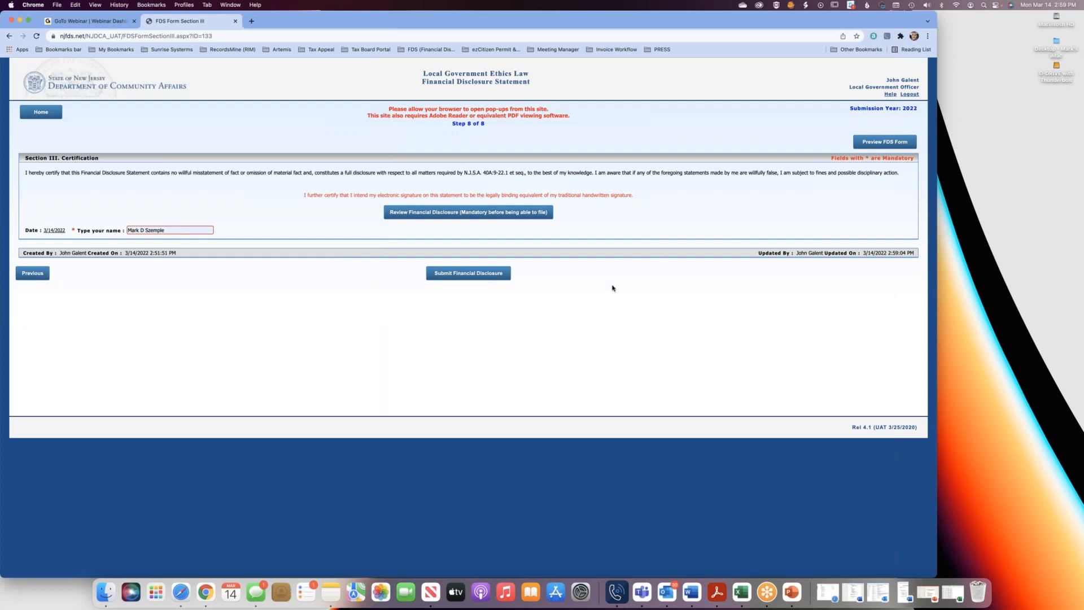
click(465, 274)
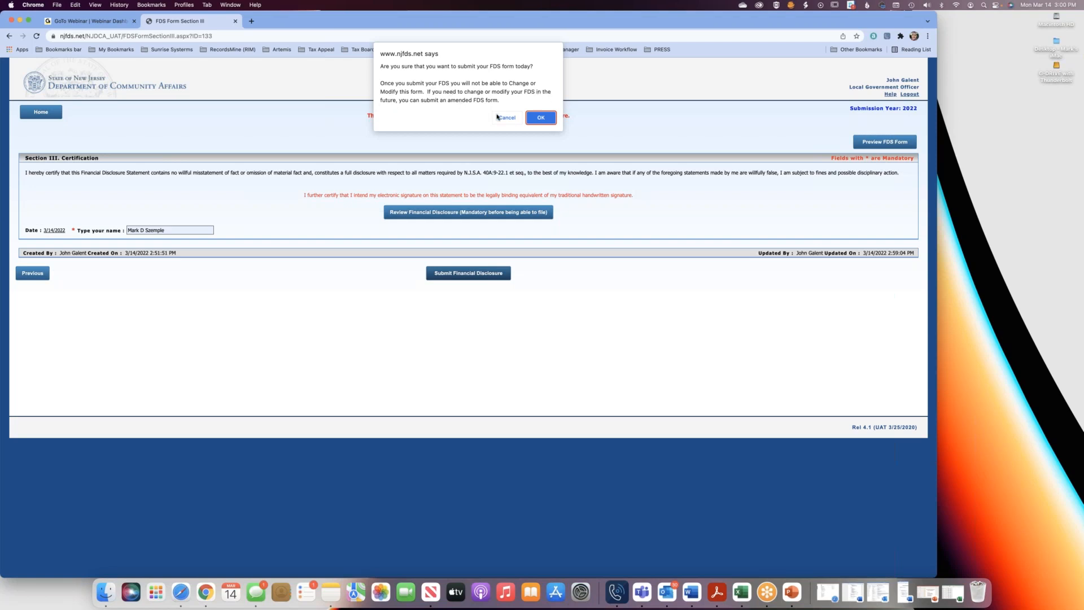
click(538, 119)
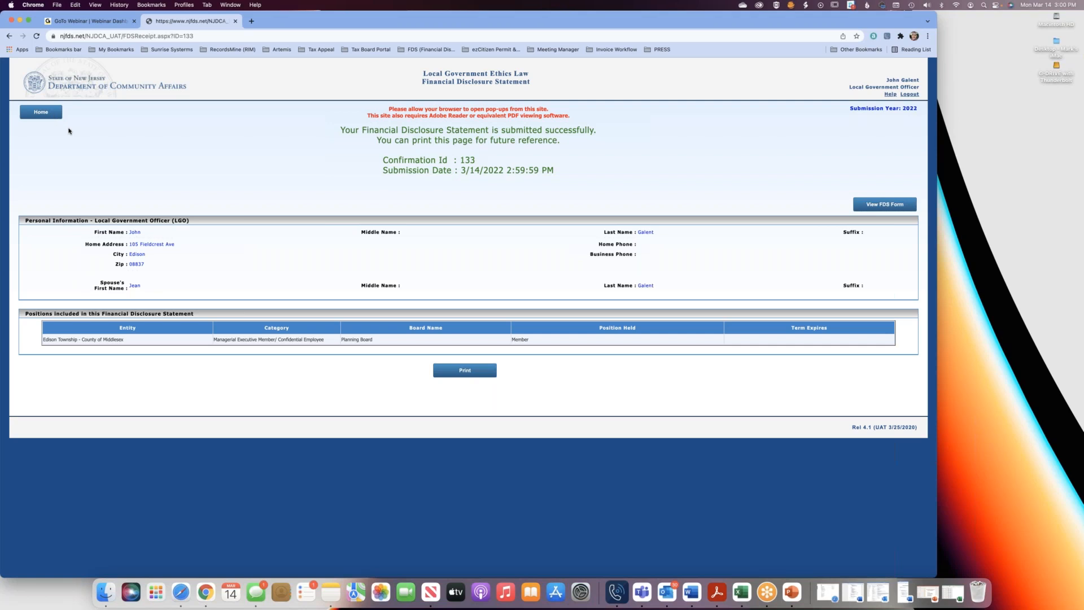
Return to the home page, start an amendment of the 2022 Financial Disclosure Statement, and go to its Sub Section A.
click(46, 117)
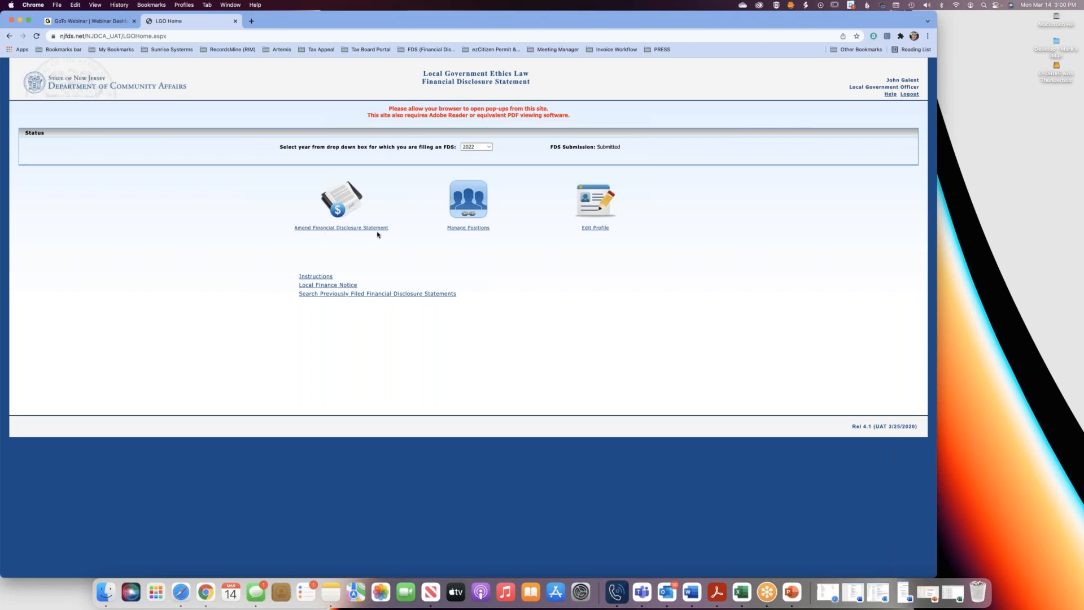
click(311, 228)
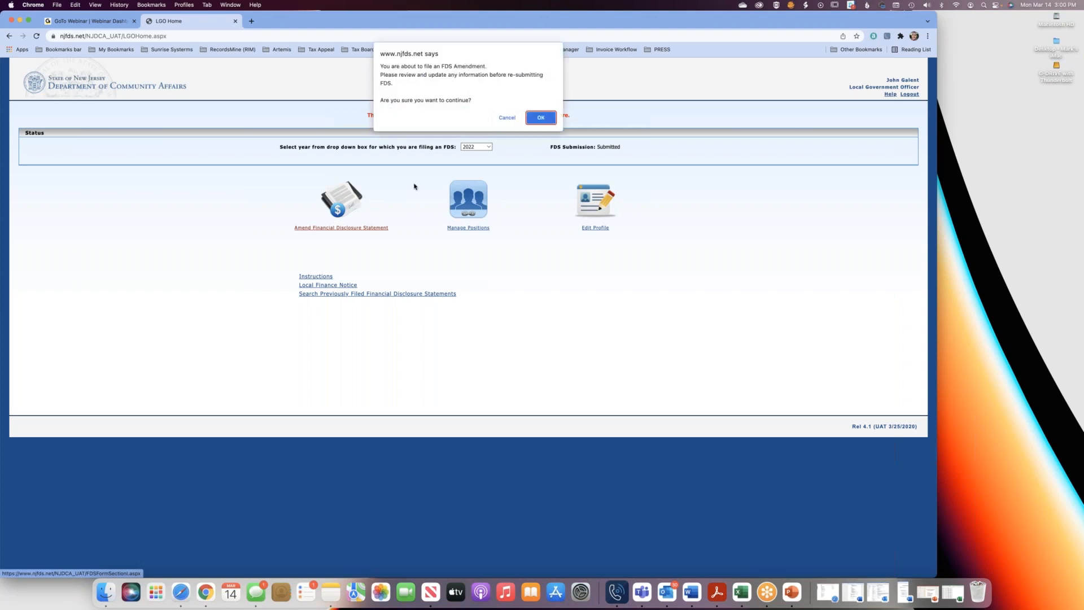
click(543, 116)
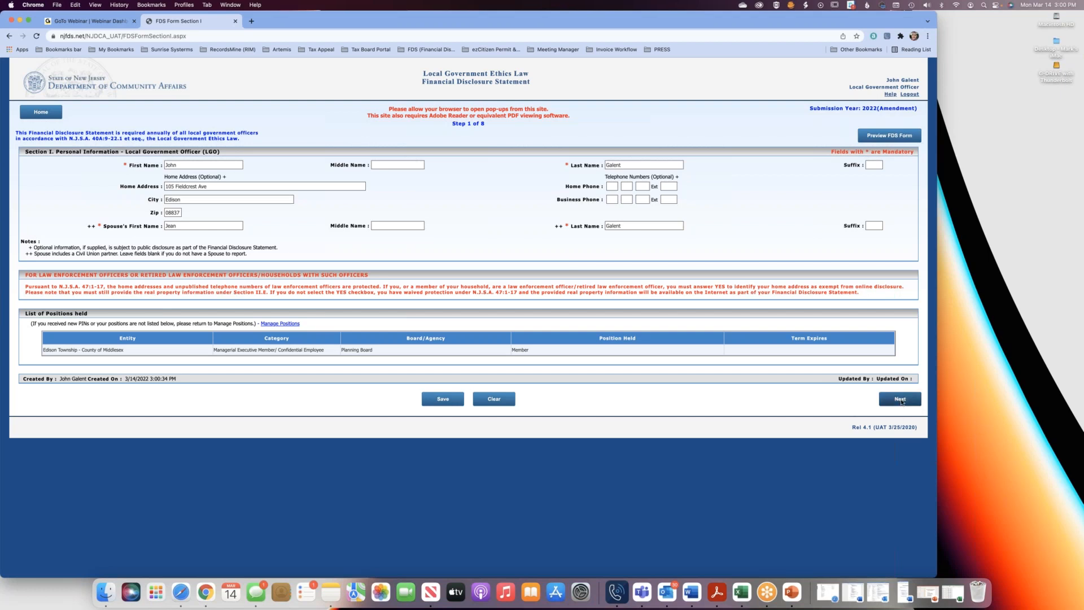
click(901, 400)
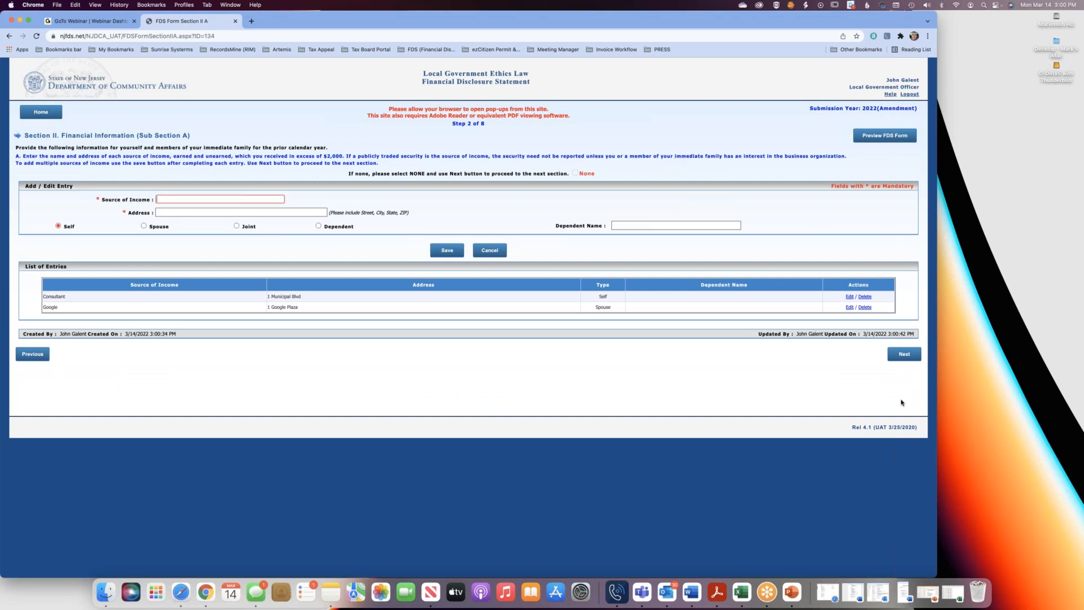
click(908, 359)
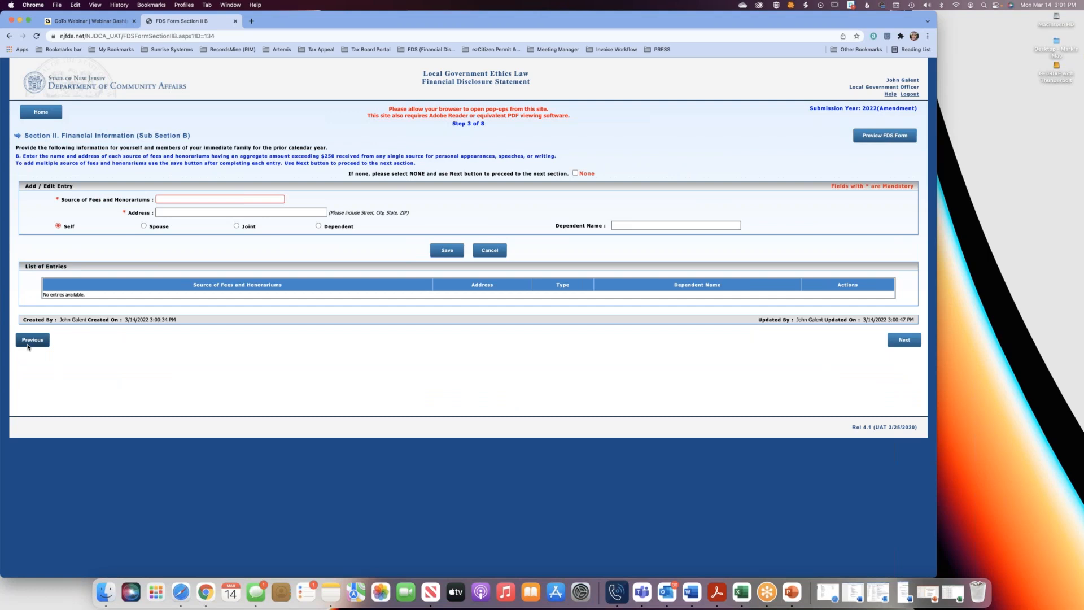
click(28, 341)
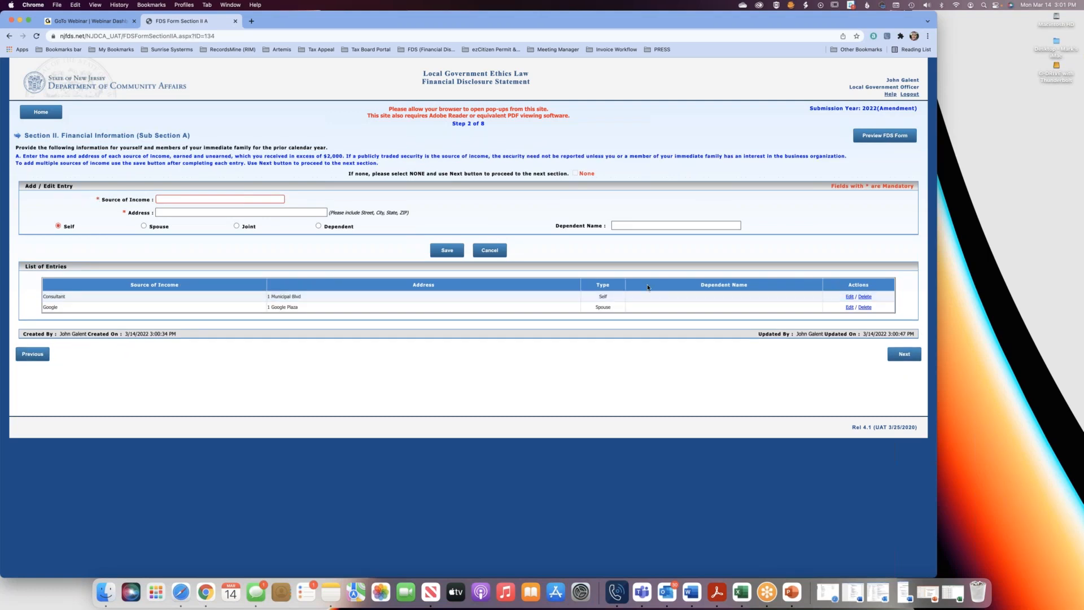
Change the Consultant entry's source of income to MARK Management Company and save the entry.
click(850, 296)
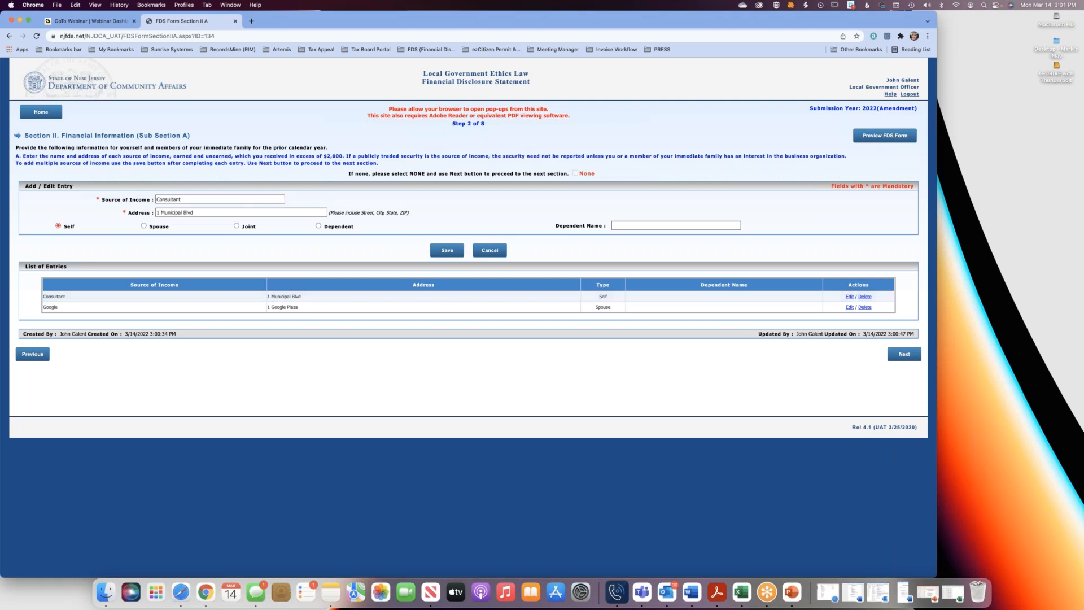
drag(188, 200, 128, 197)
text(MARK)
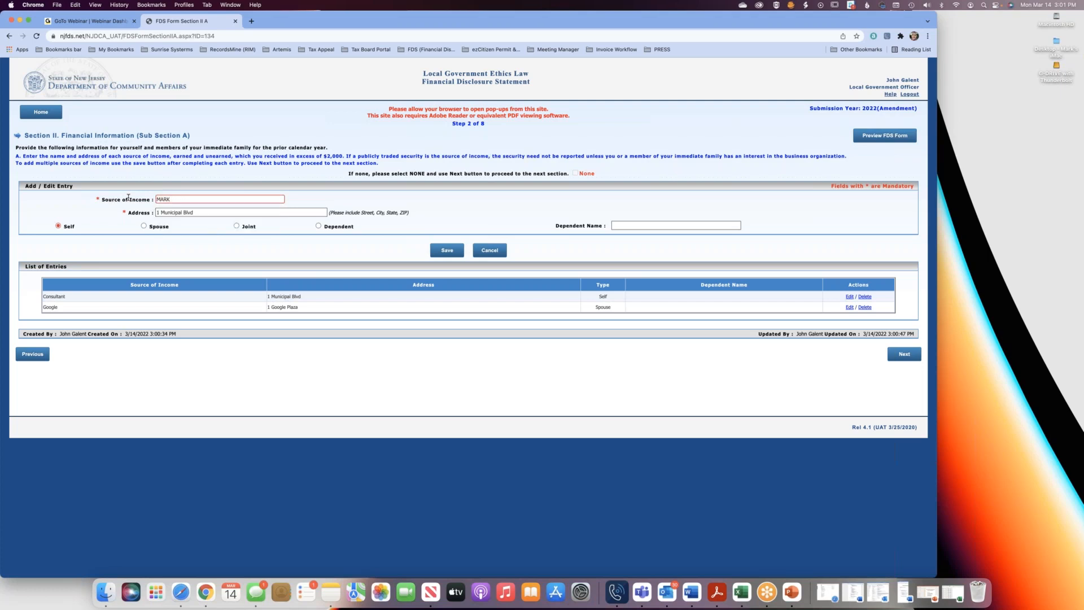
text( Management Company)
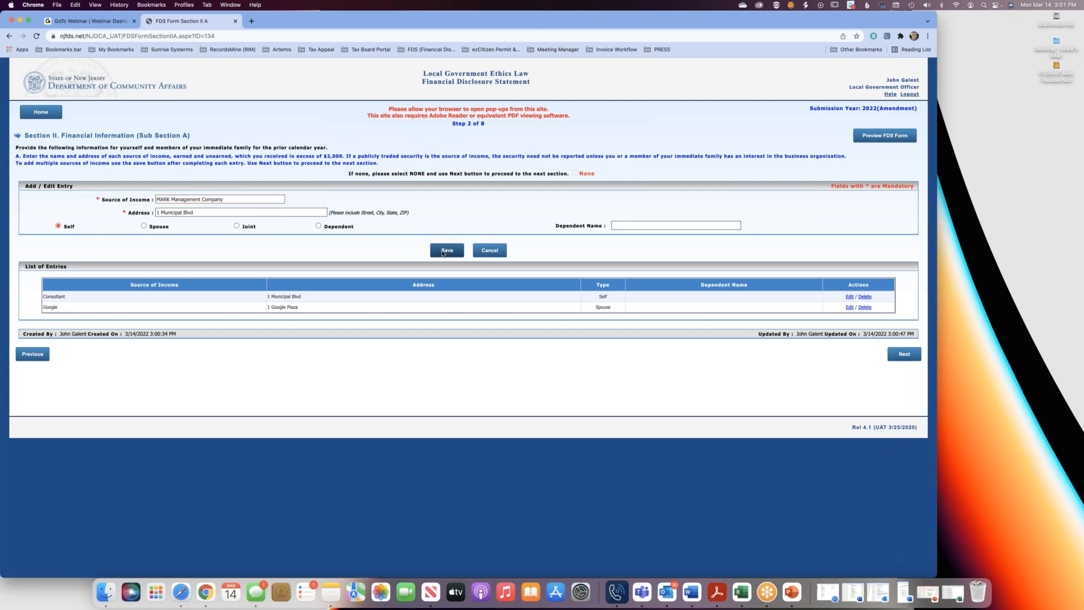
click(446, 250)
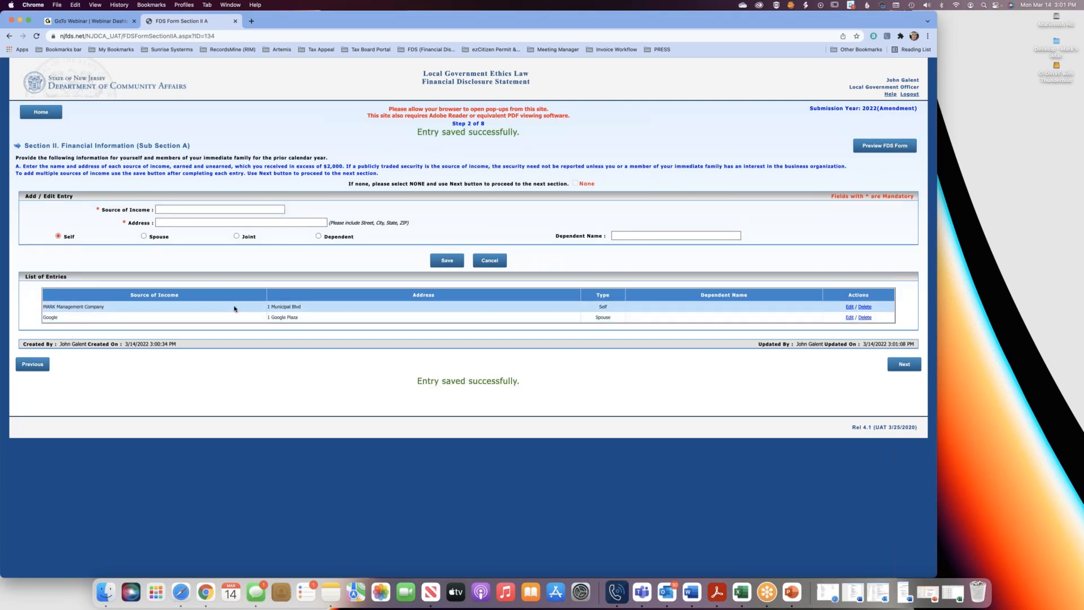
Select None for the amendment's Sub Sections B, C and D, advancing through each one to Sub Section E.
click(903, 363)
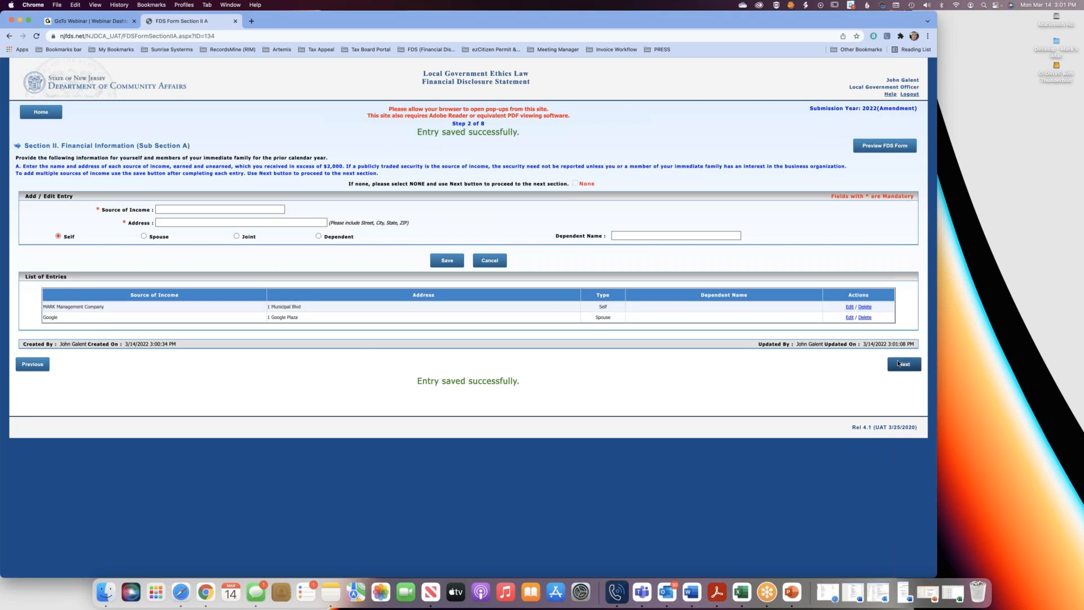
click(904, 339)
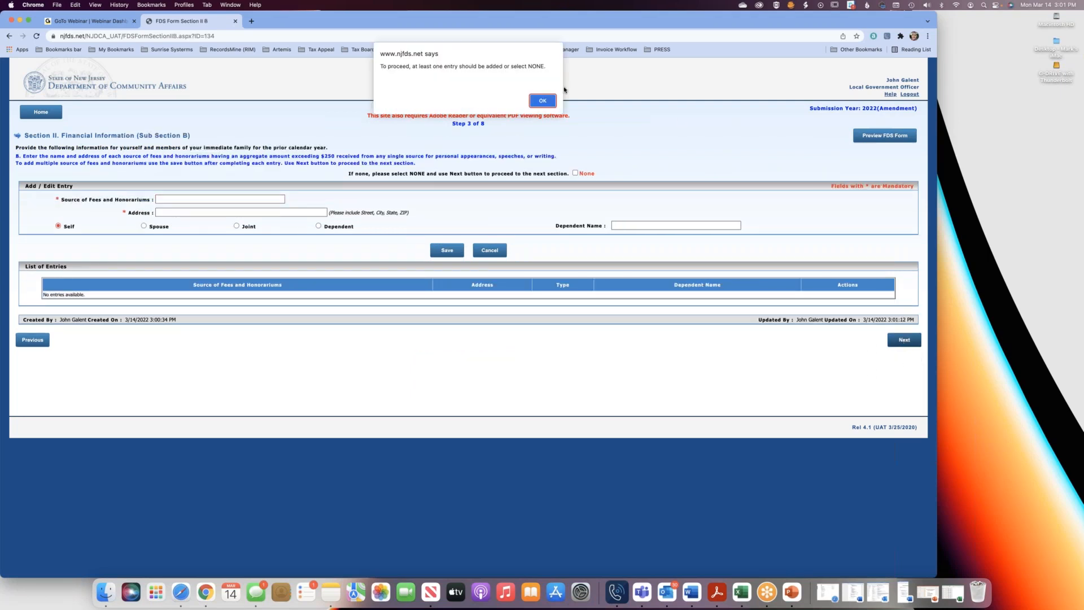
click(543, 101)
click(575, 173)
click(899, 338)
click(575, 174)
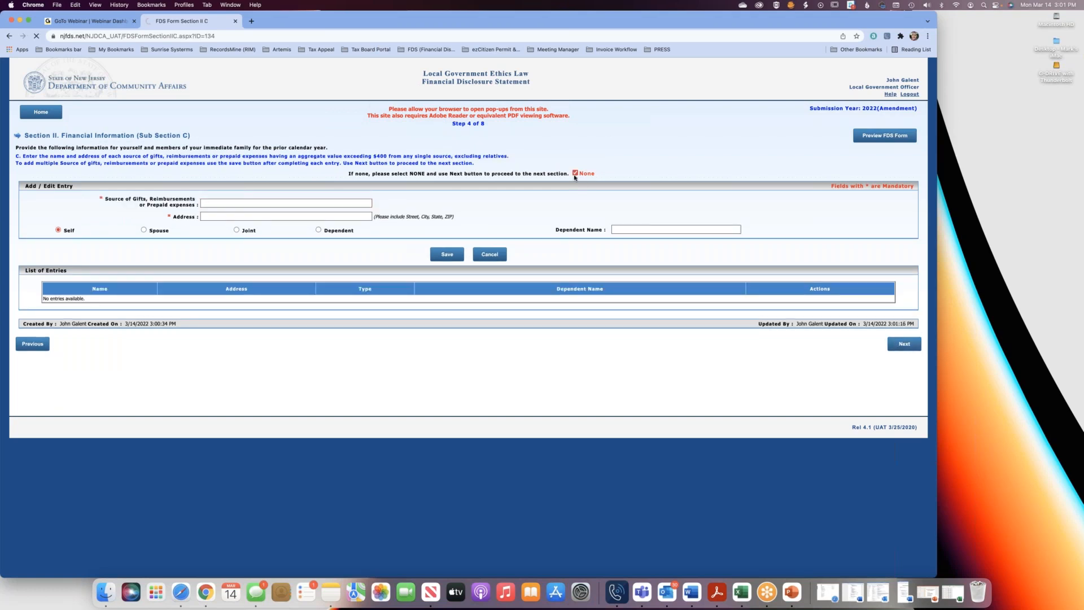
click(575, 173)
click(899, 341)
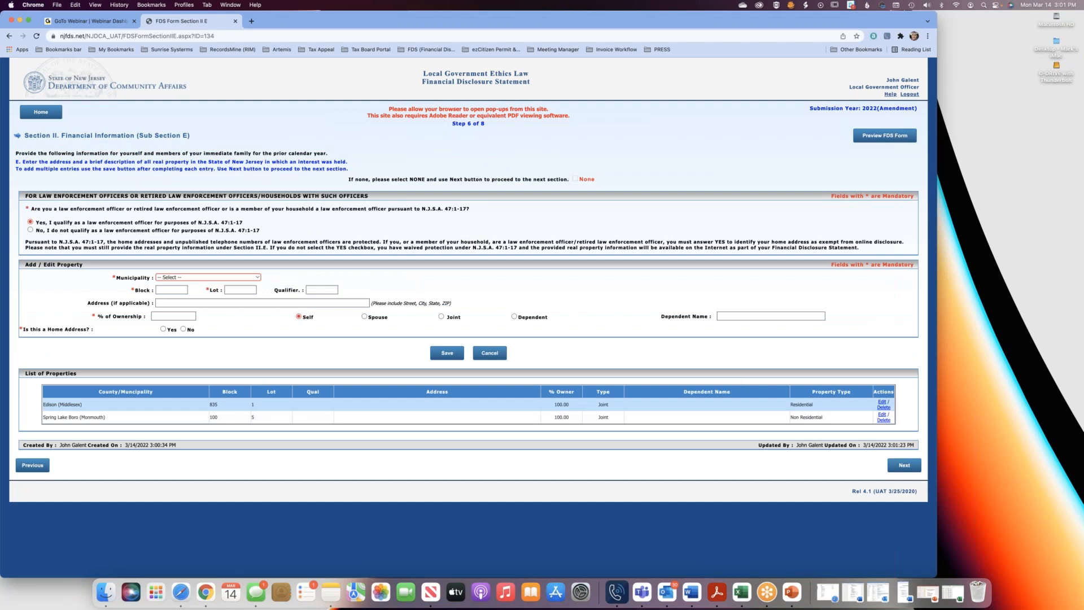
Advance through Sub Sections E and F to the certification, then review the amended draft PDF and close it.
click(909, 469)
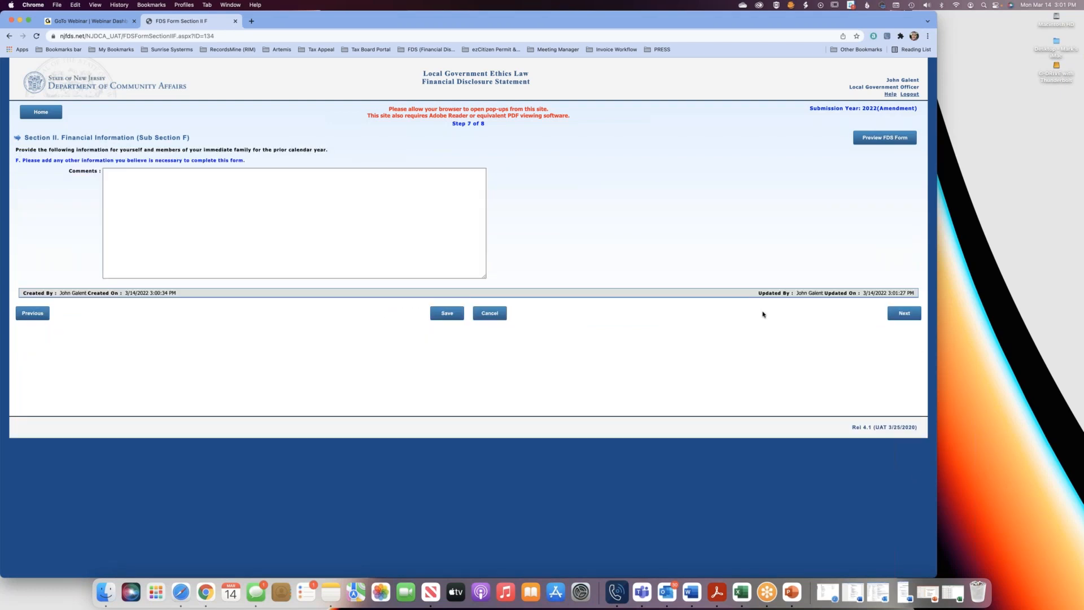
click(903, 314)
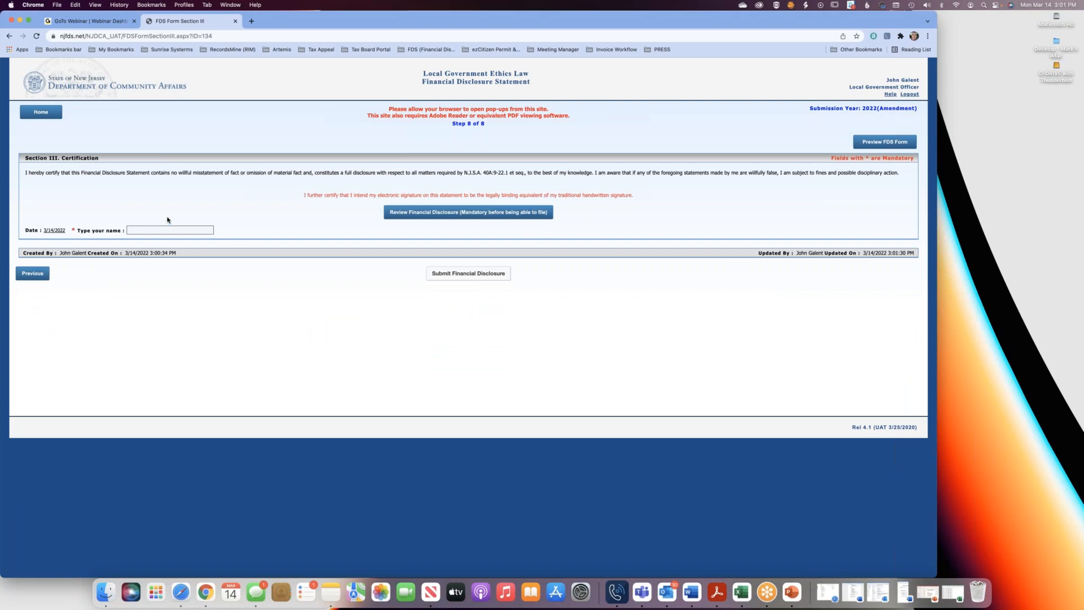
click(434, 216)
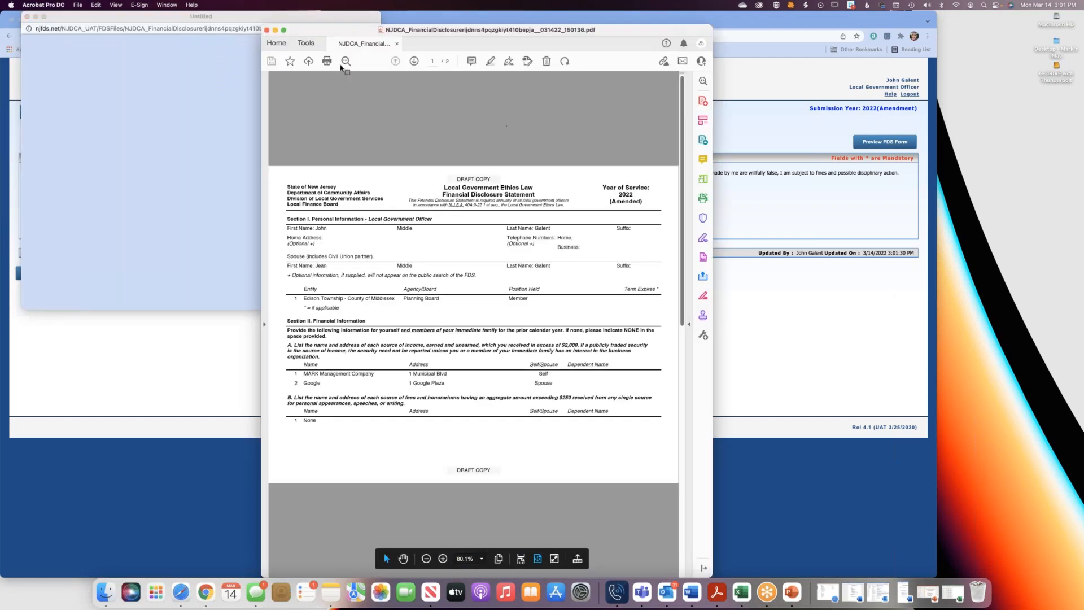
click(267, 30)
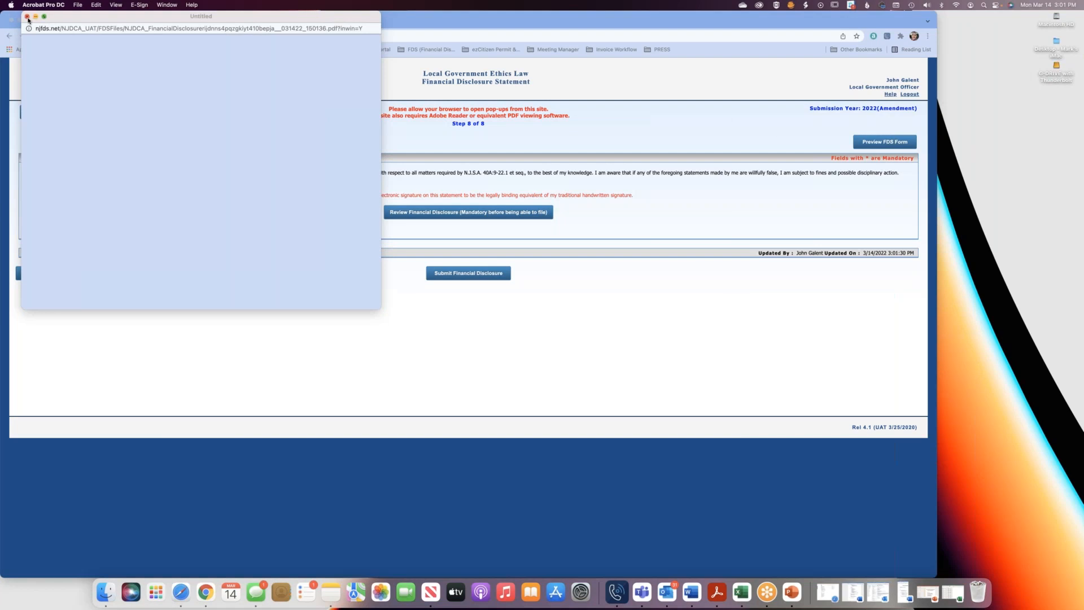
click(27, 17)
Fill in the signer's name, submit the amended financial disclosure with confirmation, and return to the home page.
click(141, 230)
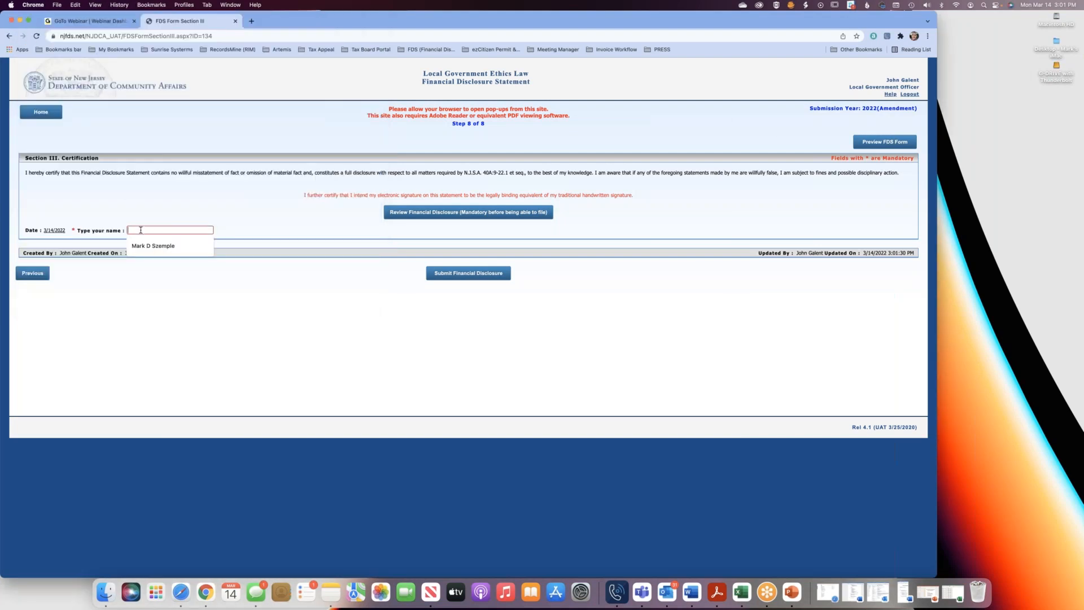
click(159, 247)
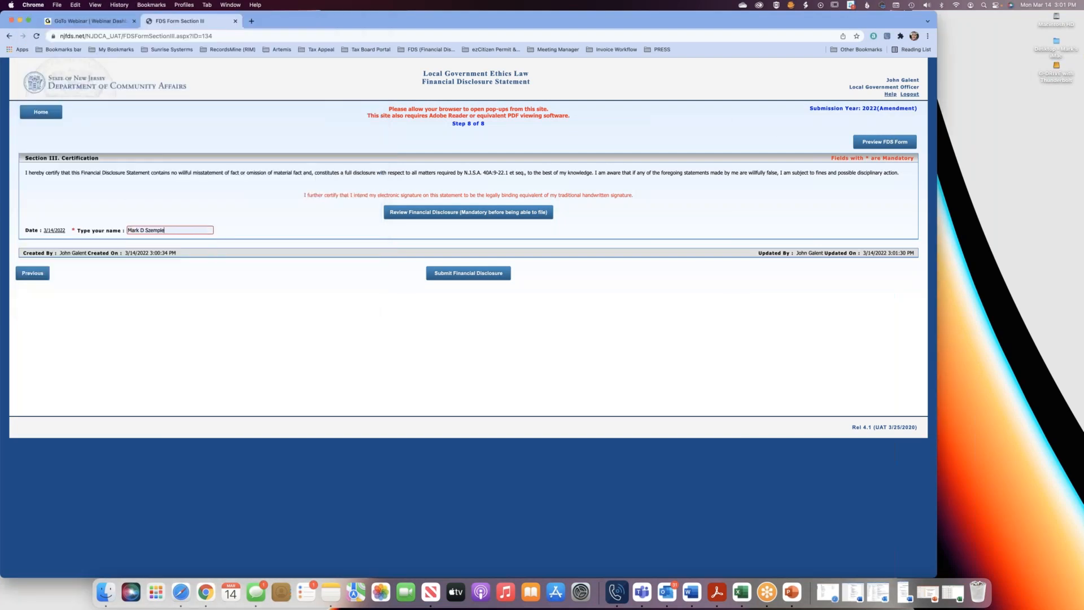
click(471, 275)
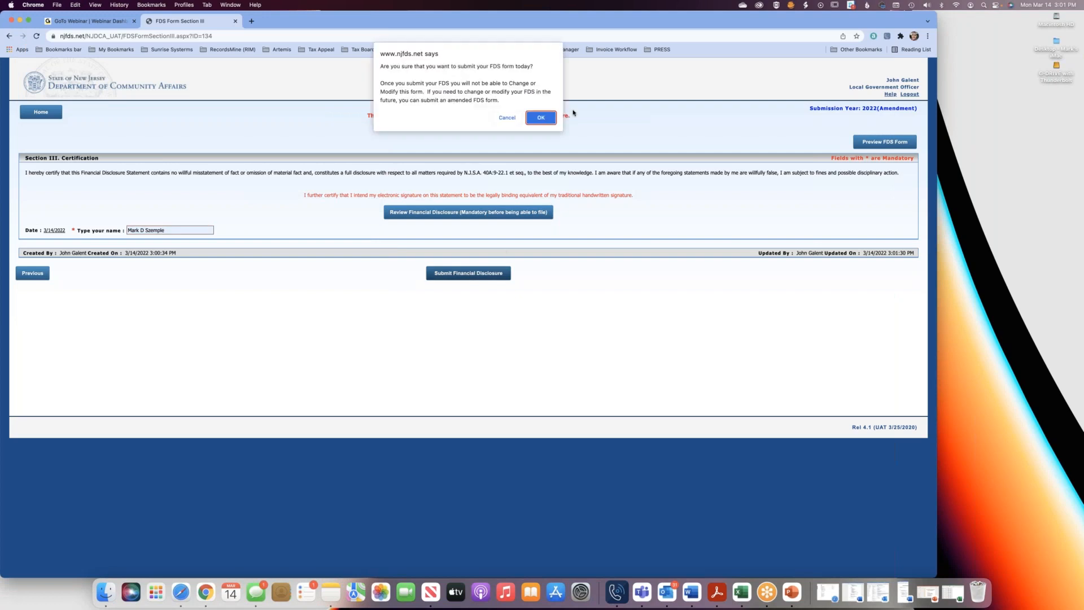
click(541, 117)
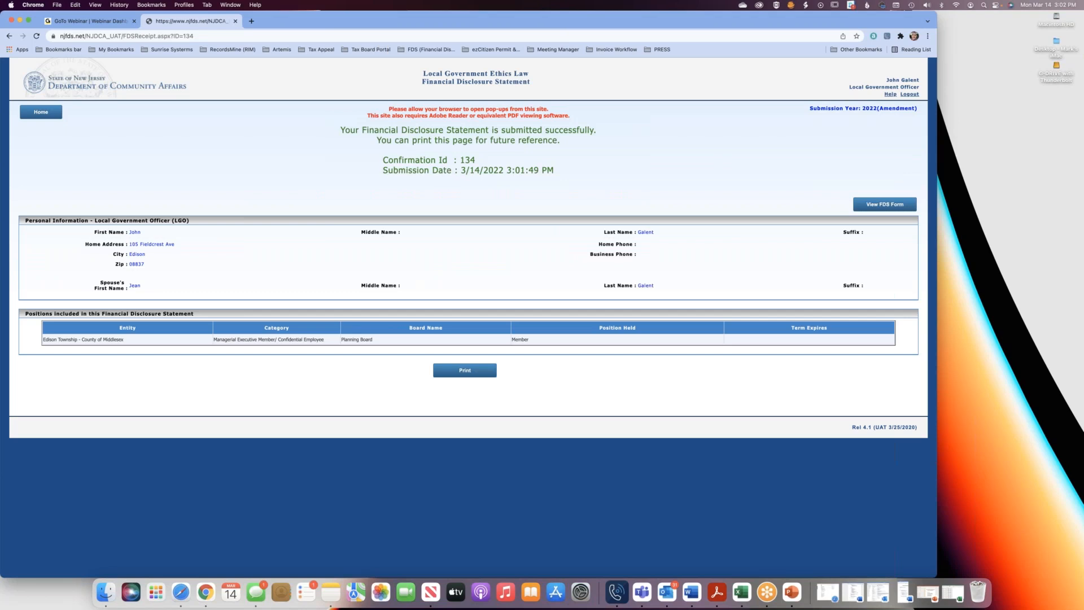
click(33, 111)
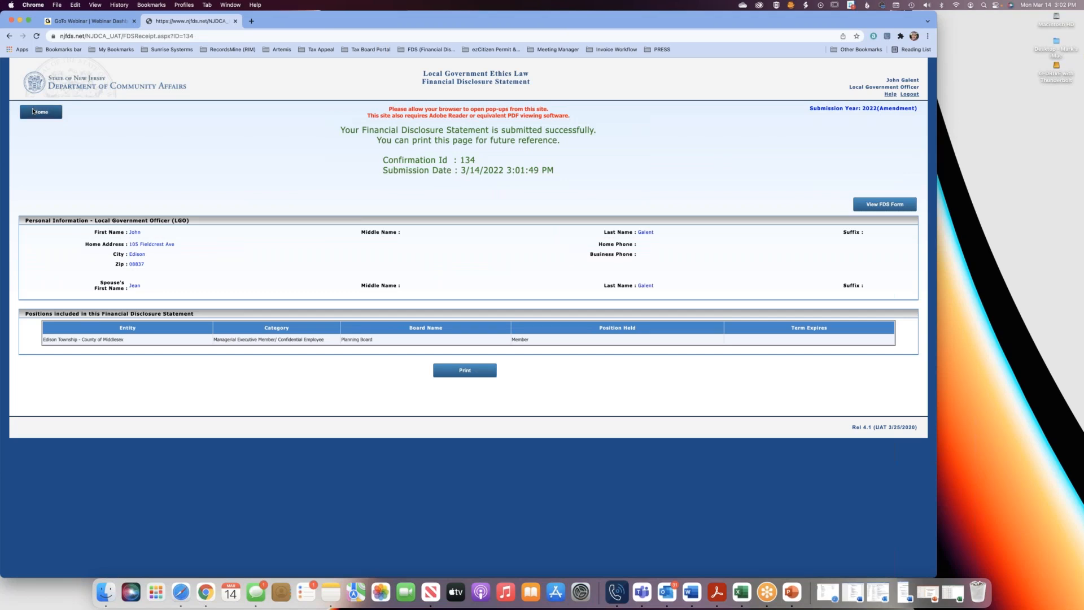
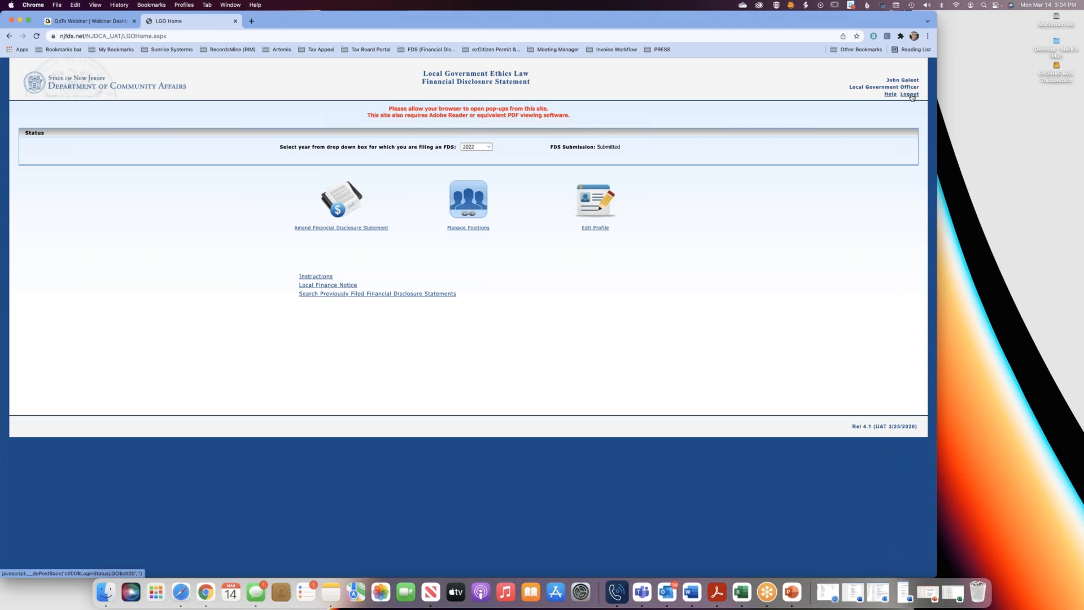
Log out, open the public statement search, and search the 2022 financial disclosure statements by the officer's last name.
click(910, 95)
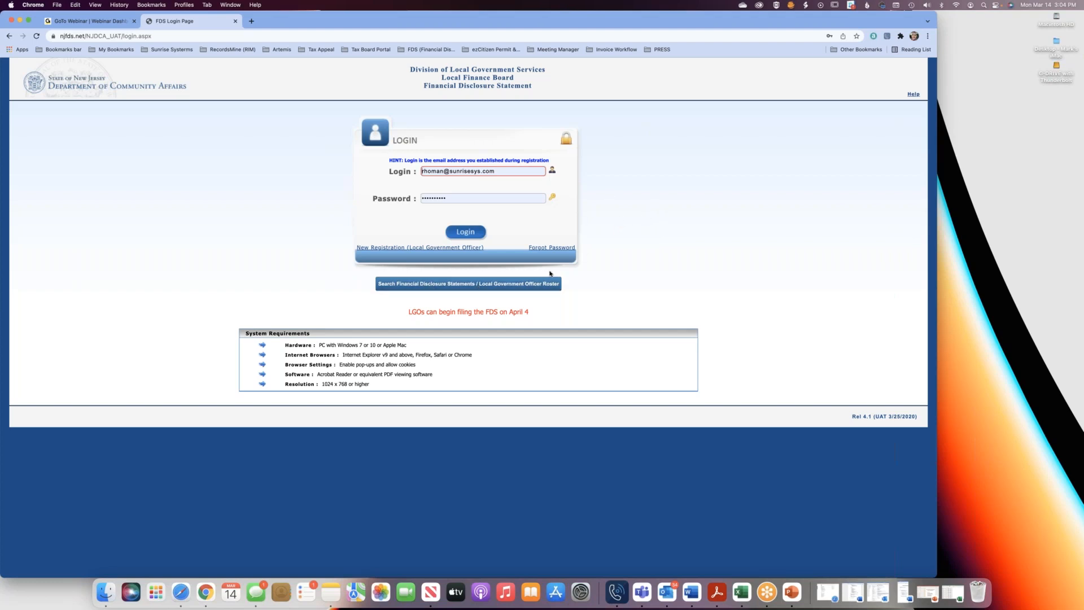
click(463, 287)
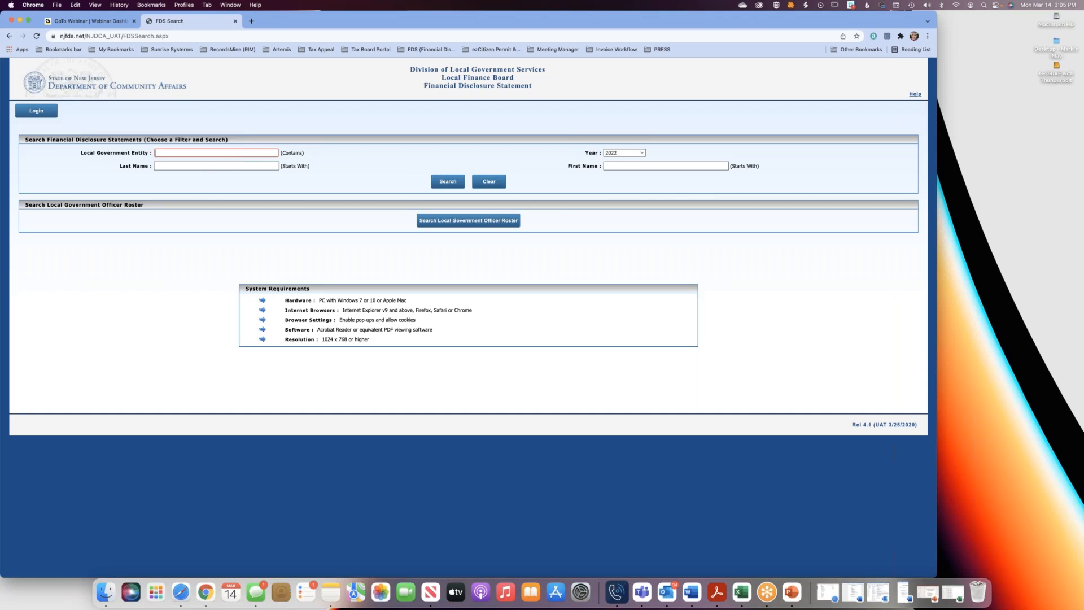
click(216, 165)
text(galent)
click(451, 185)
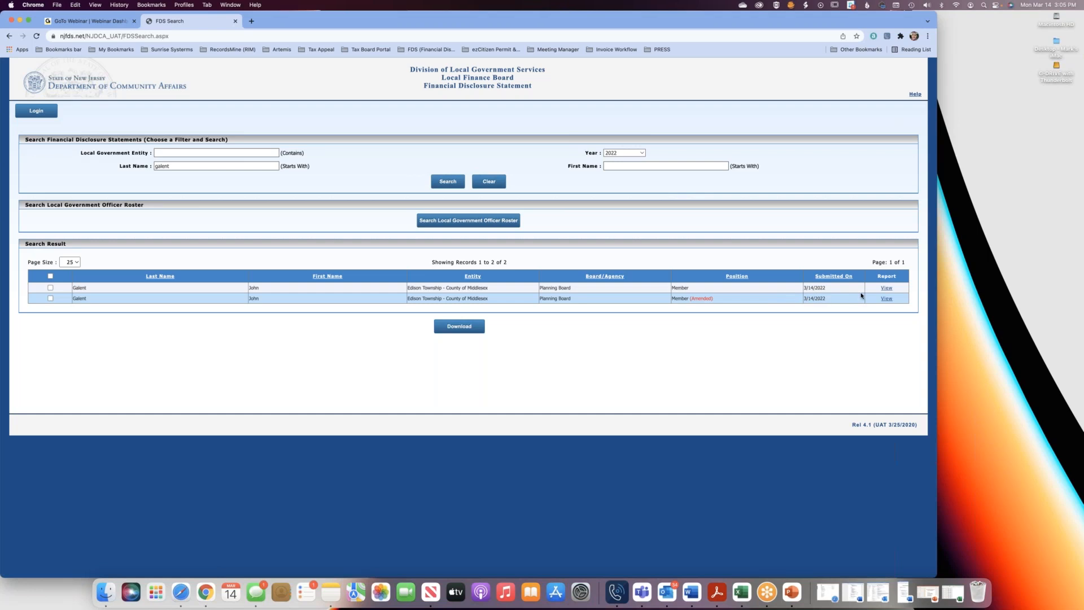
View the report PDF of the original, non-amended Planning Board Member statement and close its windows.
click(884, 289)
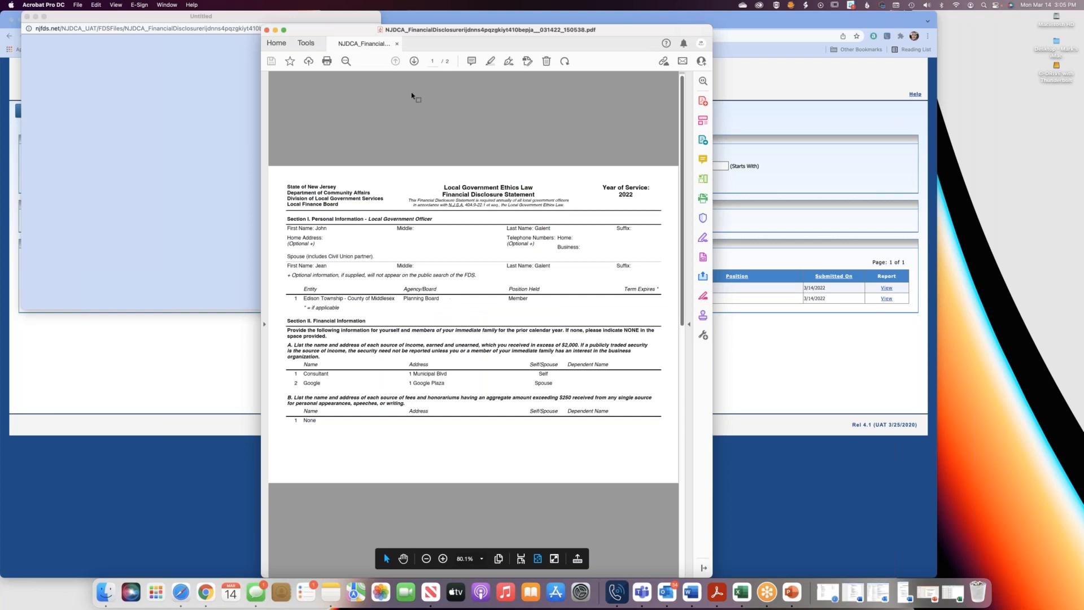
click(267, 30)
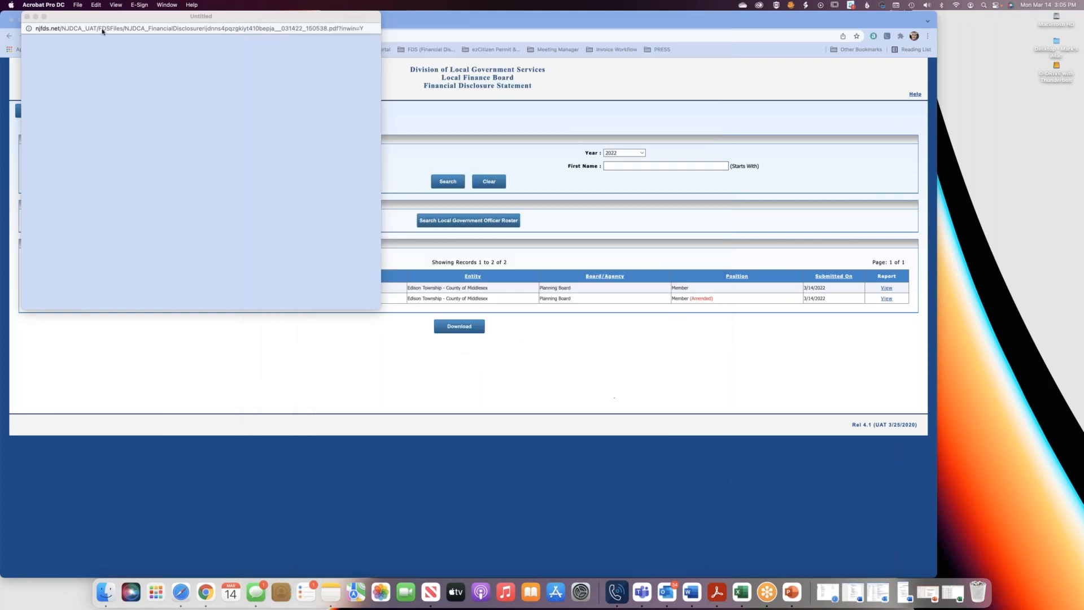
click(27, 17)
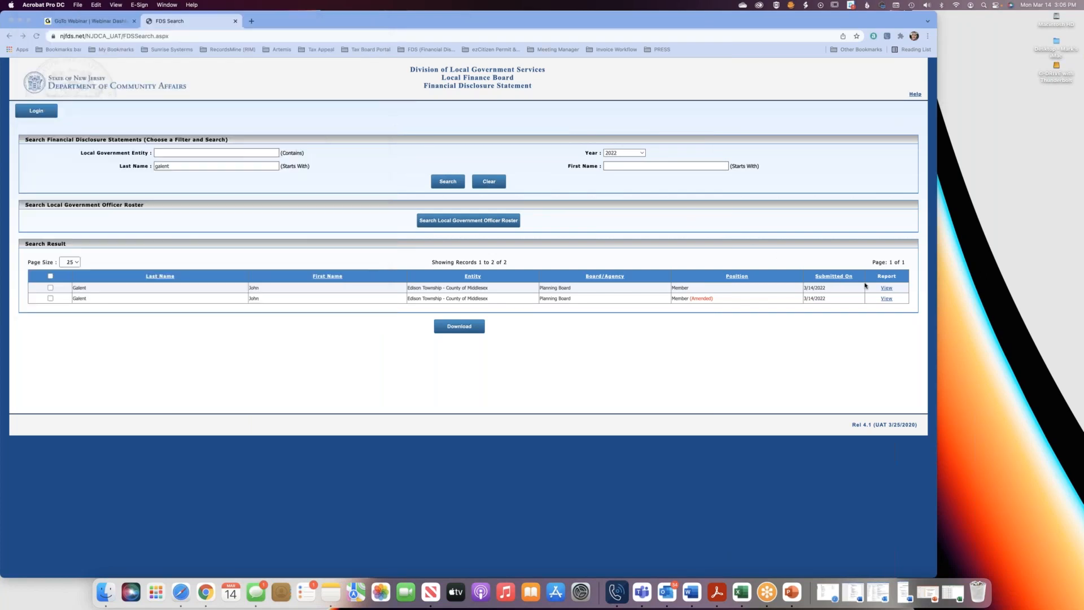
Review the amended Planning Board Member statement's PDF, highlighting the (Amended) mark under the year of service, and close its windows.
click(887, 299)
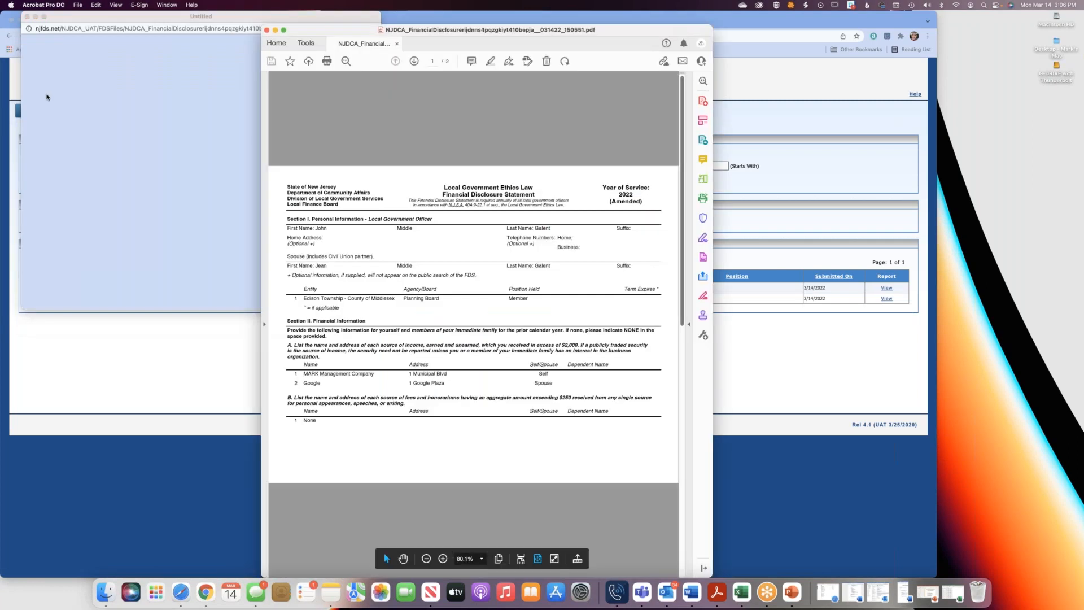
click(267, 31)
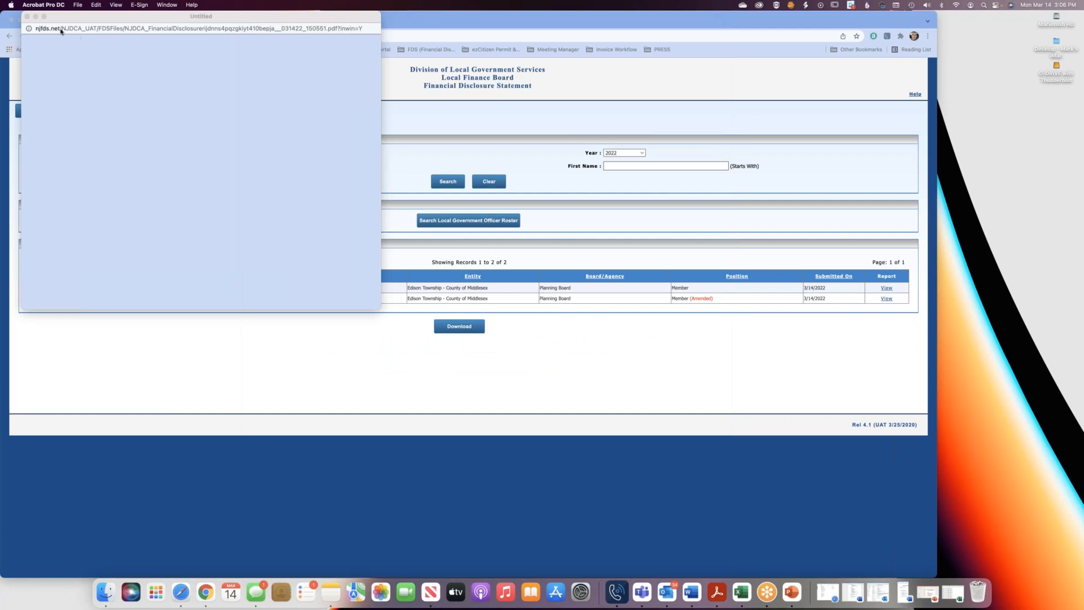
click(26, 16)
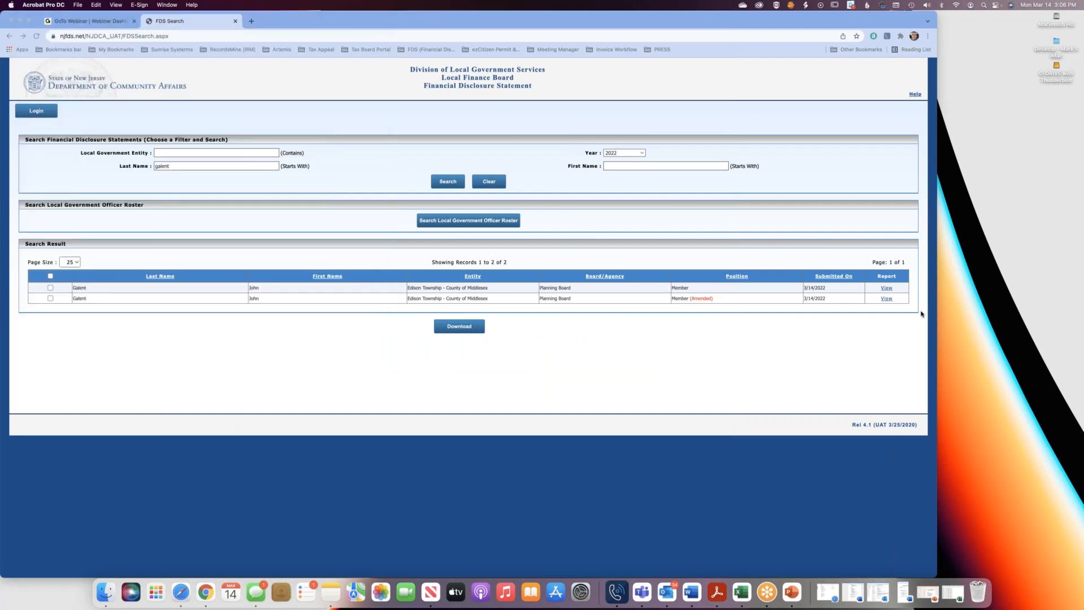
click(885, 299)
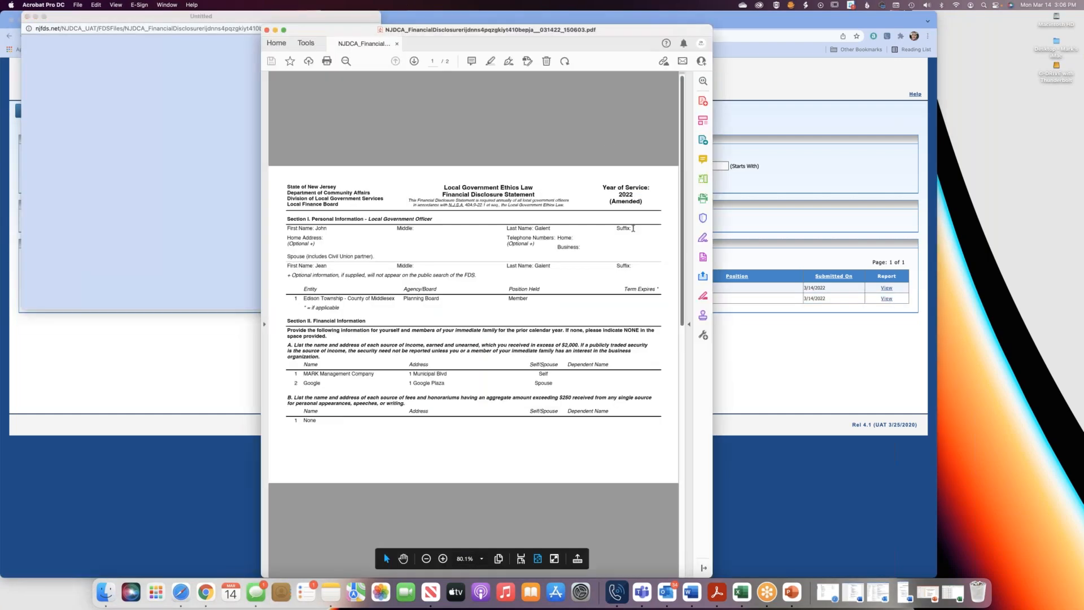
drag(610, 201, 649, 201)
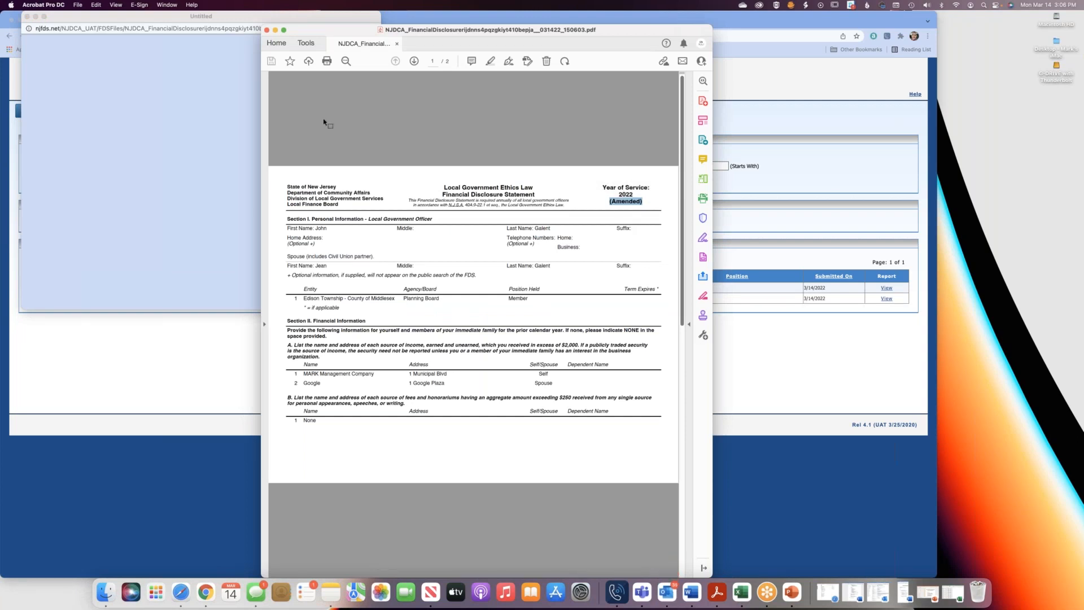
click(267, 30)
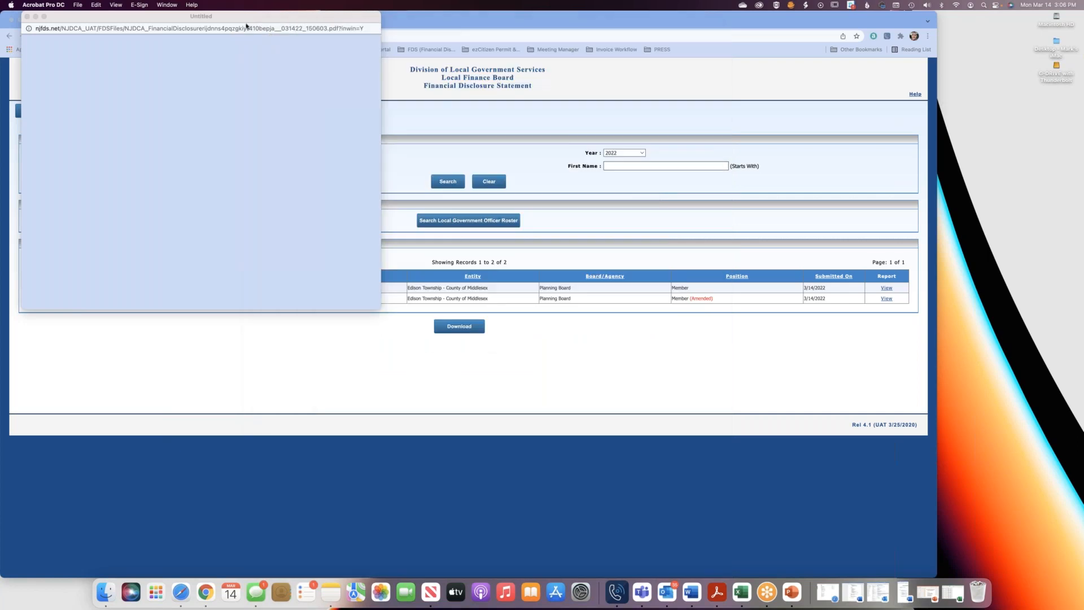
click(27, 17)
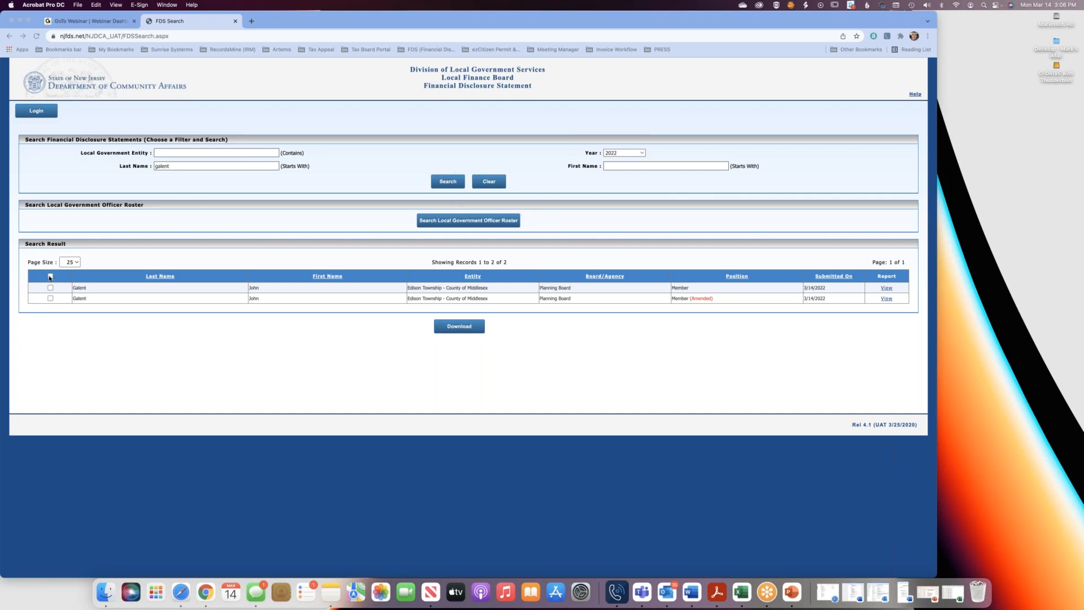
Select all statements in the search results for download.
click(50, 276)
click(50, 277)
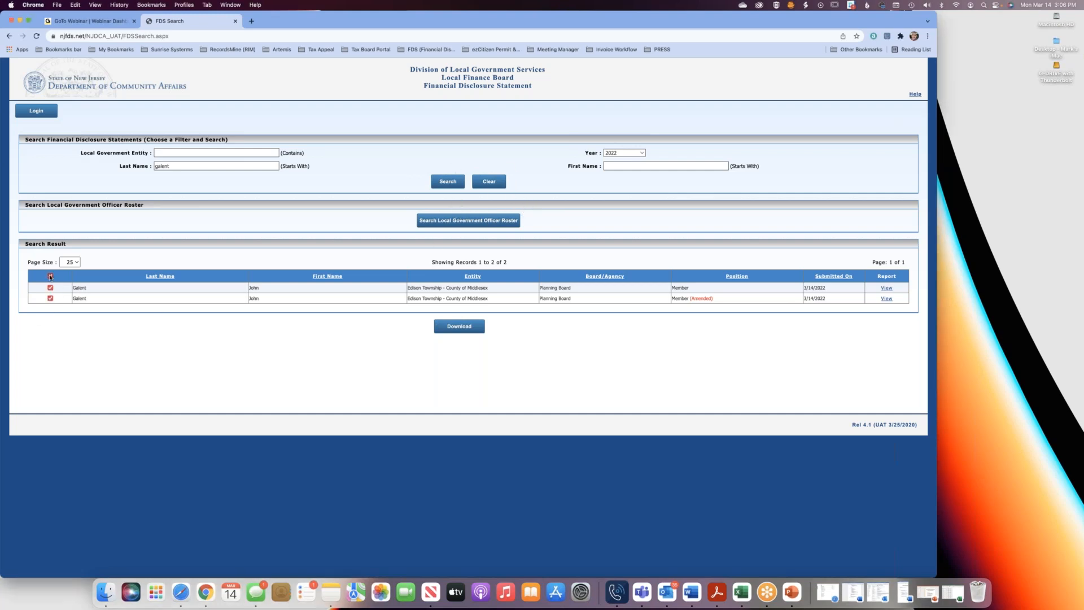
click(472, 326)
Clear the search criteria and search the 2022 statements for the entity Edison Township - County of Middlesex.
click(489, 182)
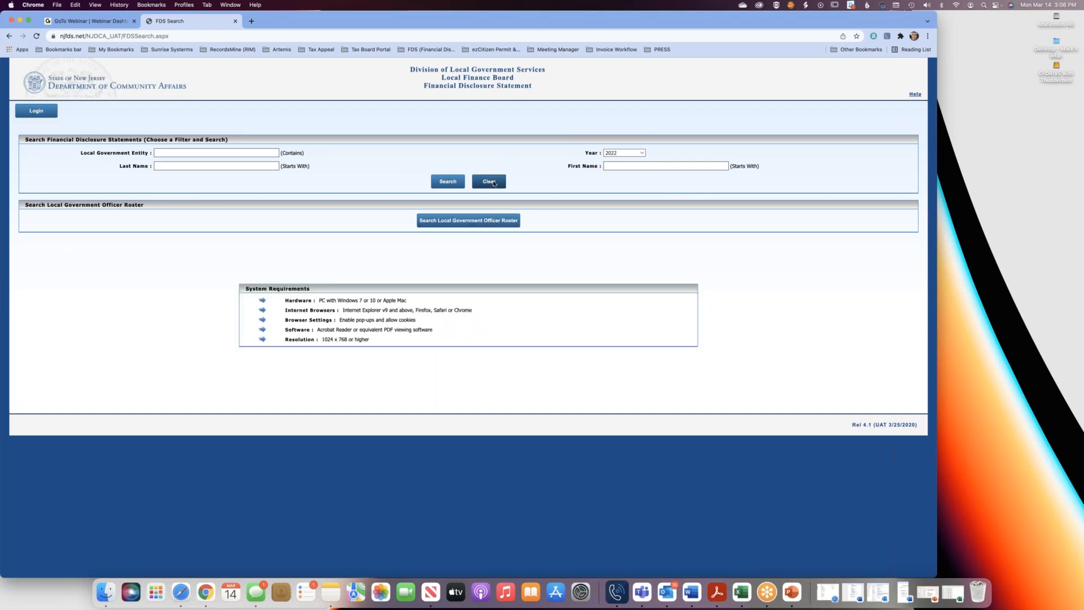
click(191, 153)
text(edison)
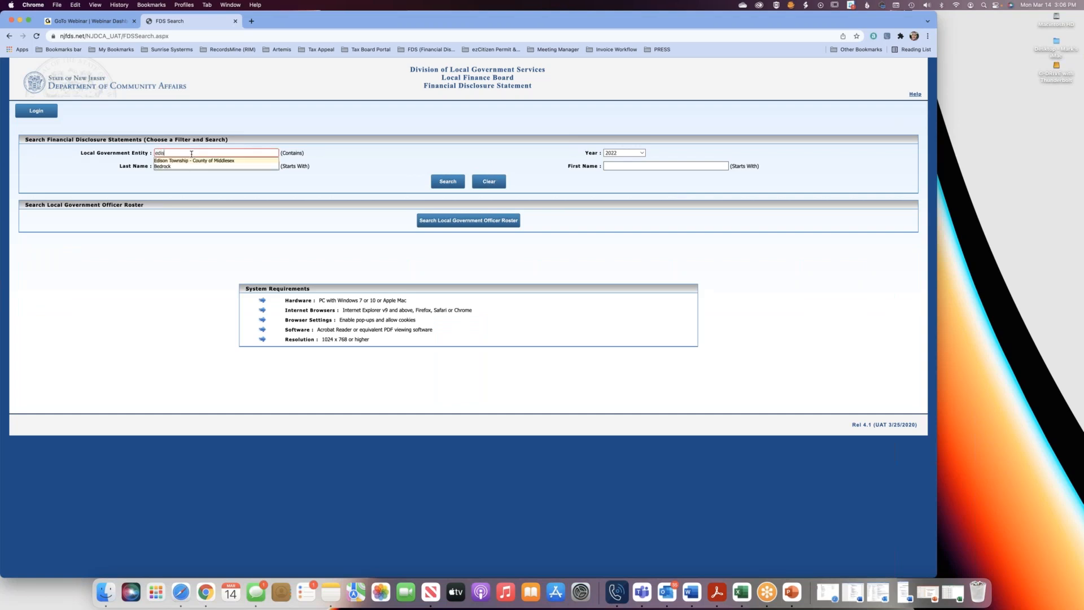
click(175, 161)
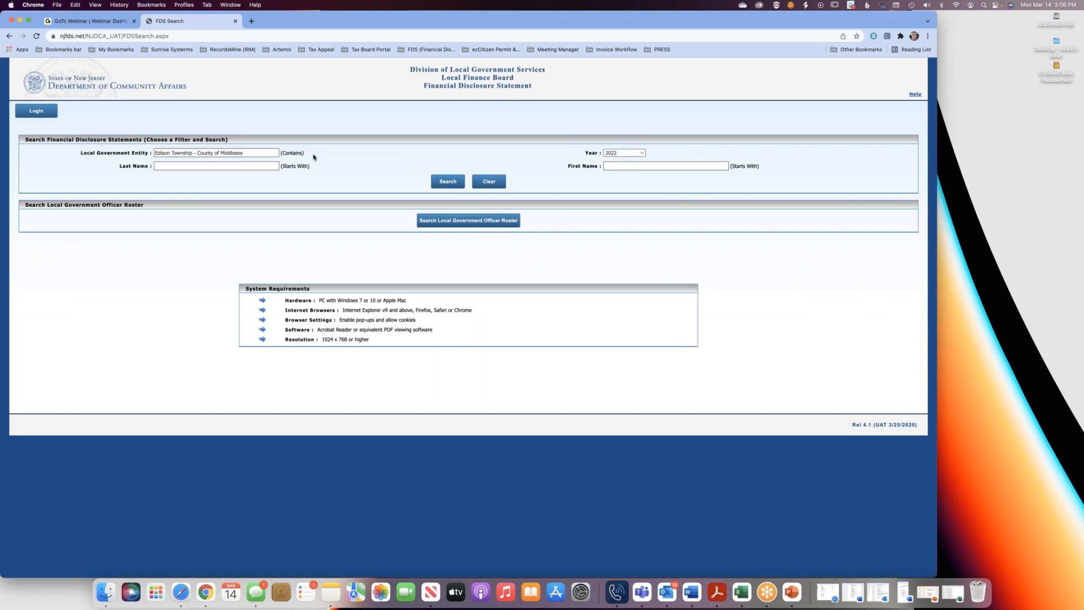
click(448, 181)
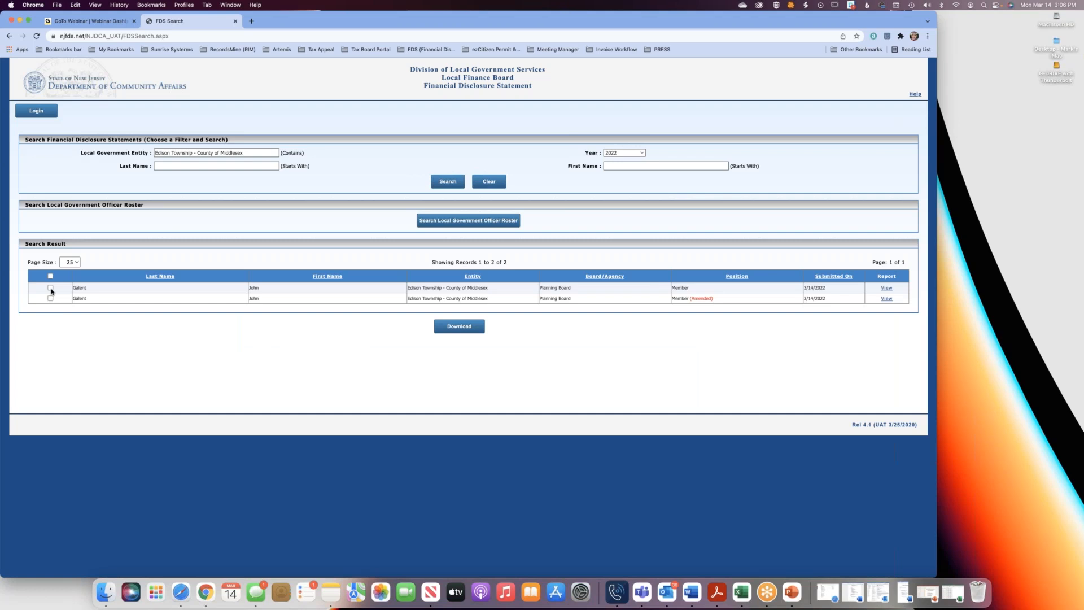
scroll(58, 289, up, 2)
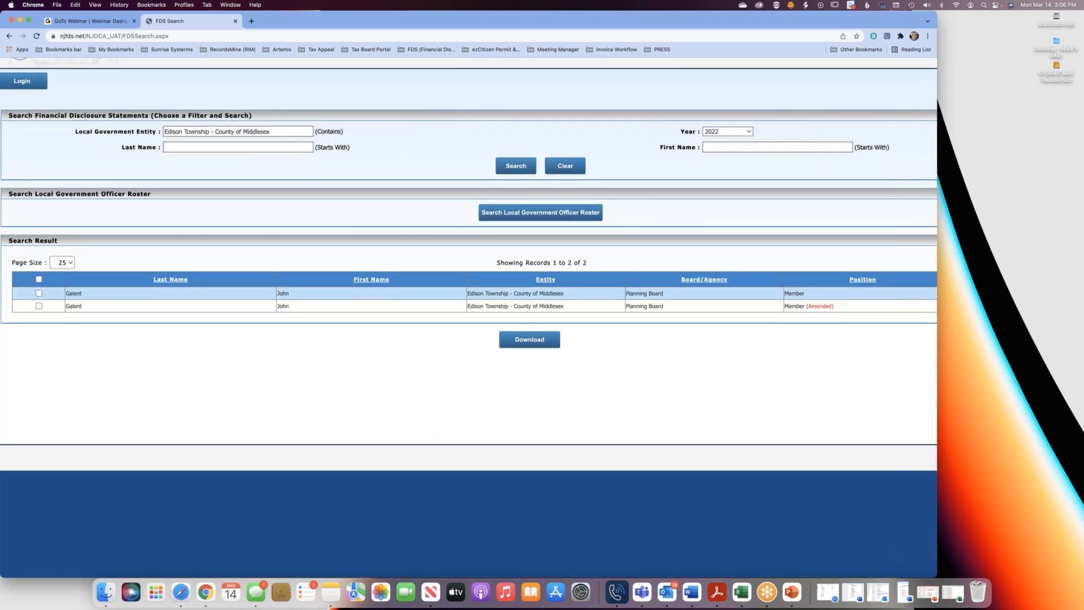
scroll(58, 292, down, 2)
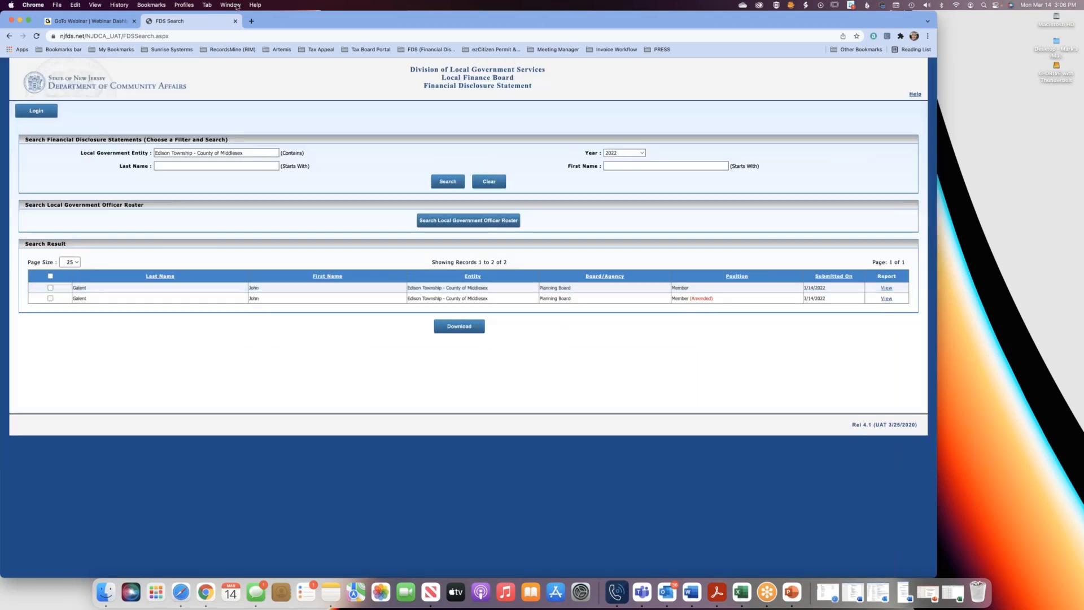
Open the bookmarked FDS Search (PROD) page in a new browser tab.
click(253, 21)
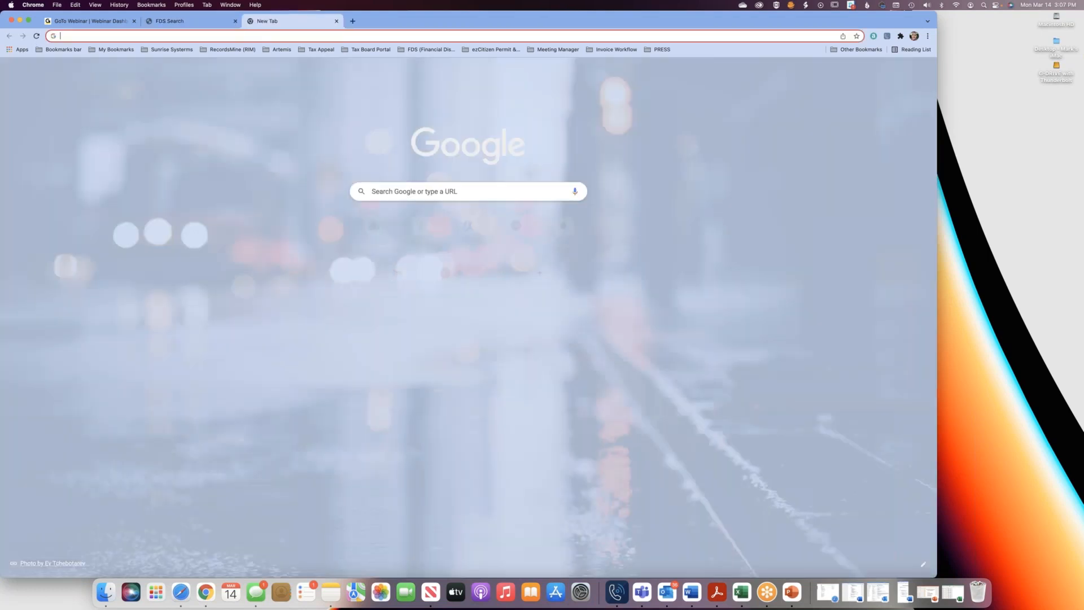
click(430, 49)
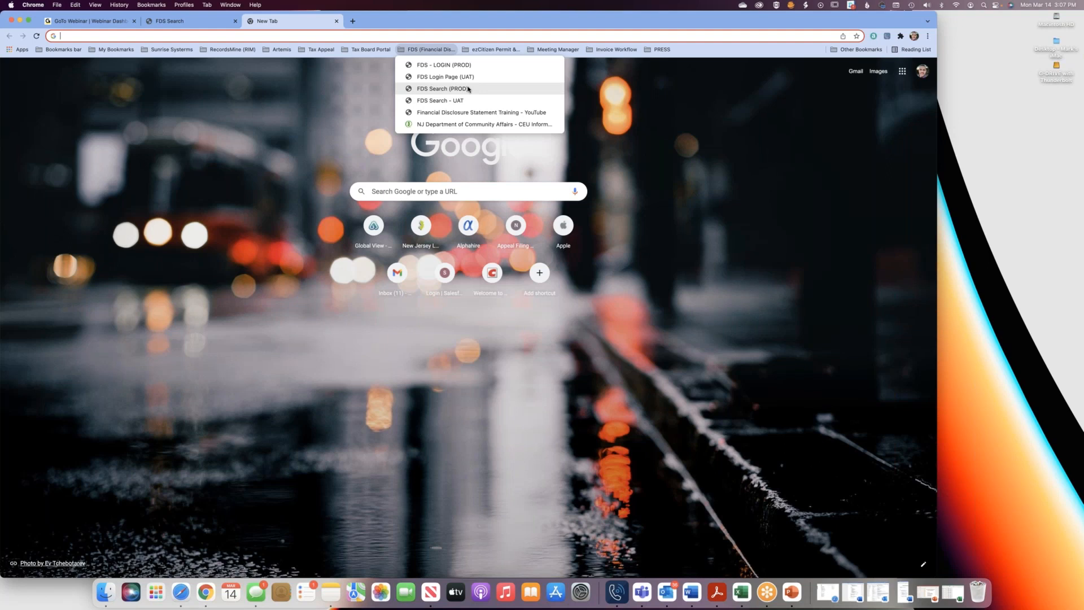
click(467, 89)
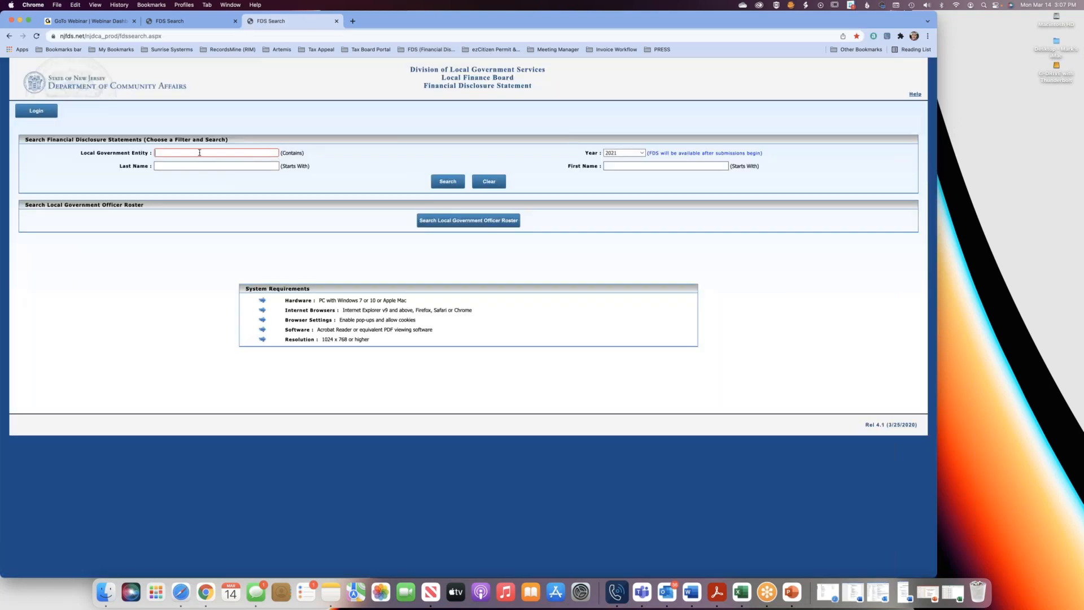
Search the production site's 2021 statements for Edison Township - County of Middlesex.
click(201, 153)
text(eediso)
key(BackSpace)
text(dis)
click(252, 162)
text(o)
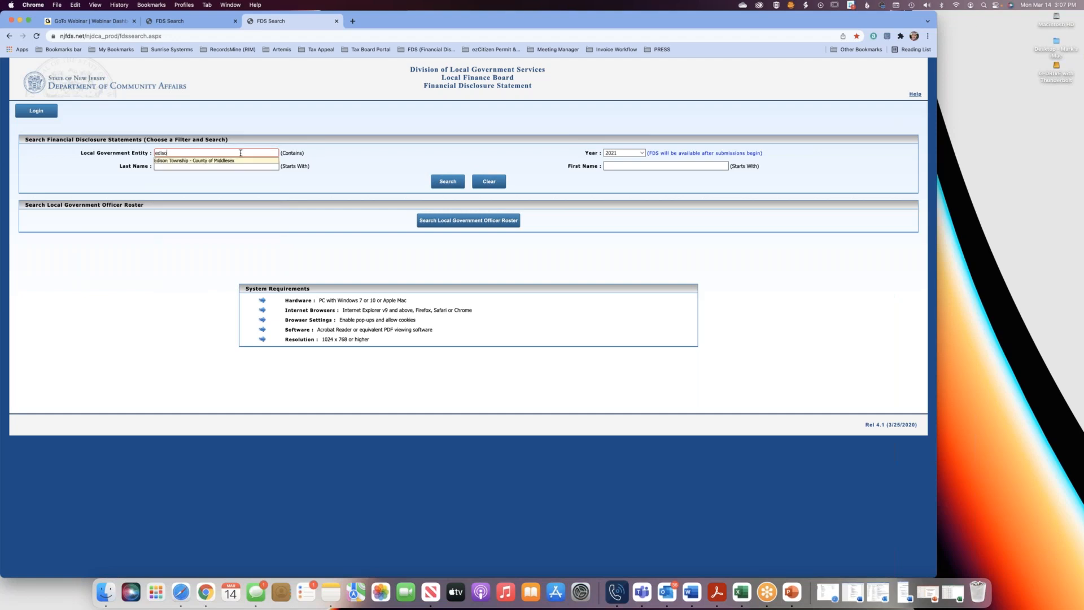
click(230, 160)
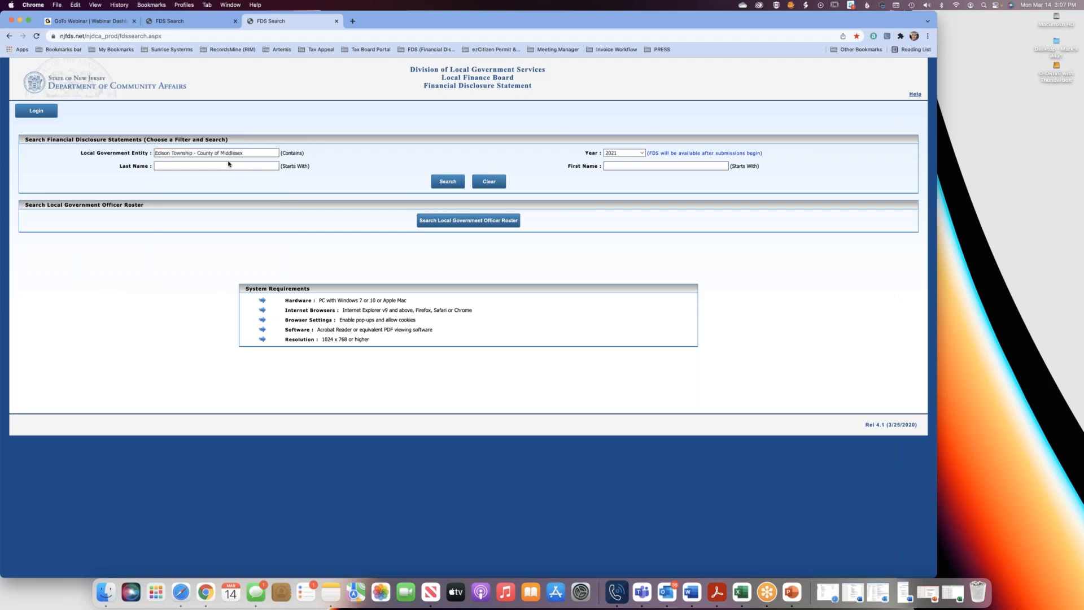
click(446, 181)
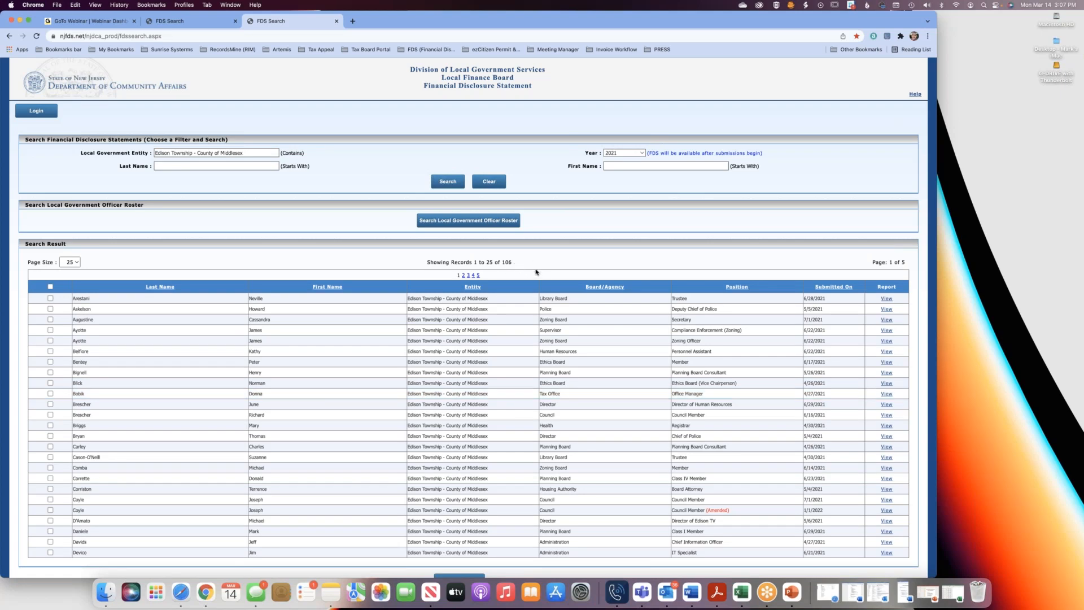
Select all statements on the first results page and download them as one PDF, completing the reCAPTCHA check.
scroll(536, 271, down, 2)
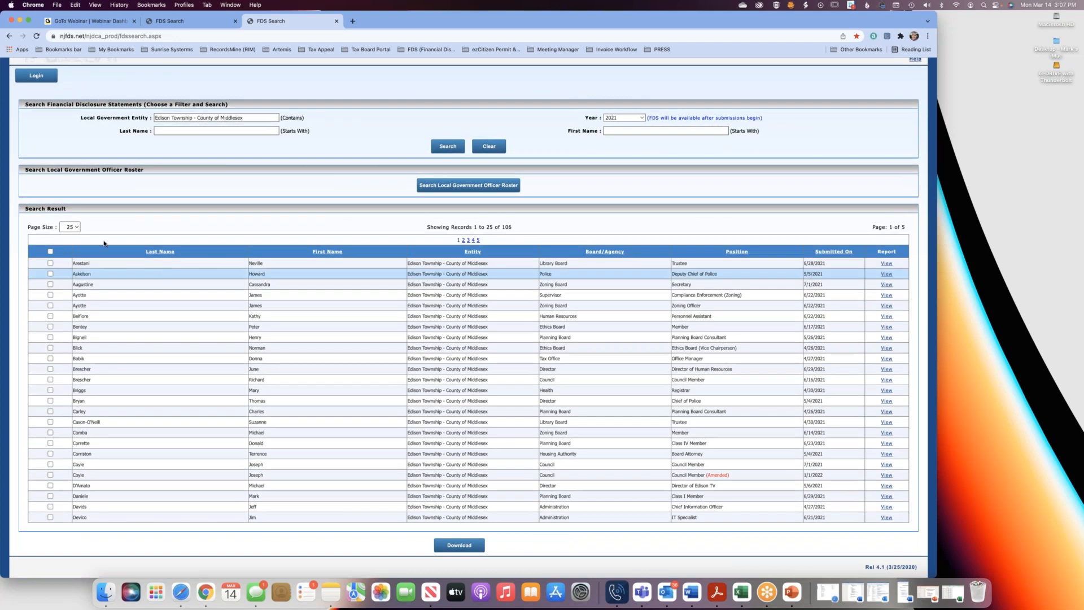
click(69, 227)
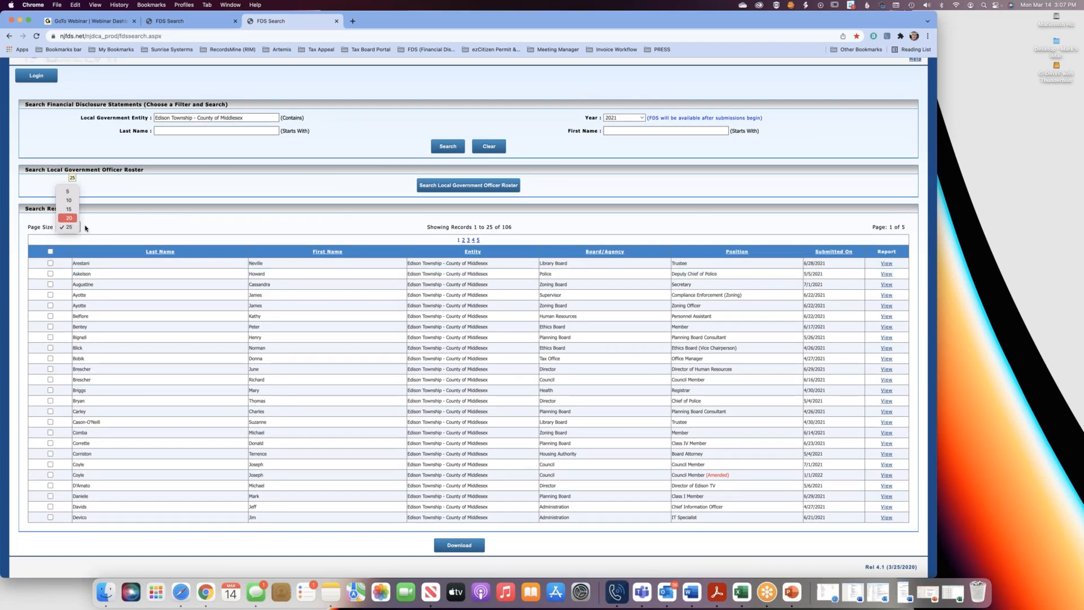
click(88, 242)
click(50, 251)
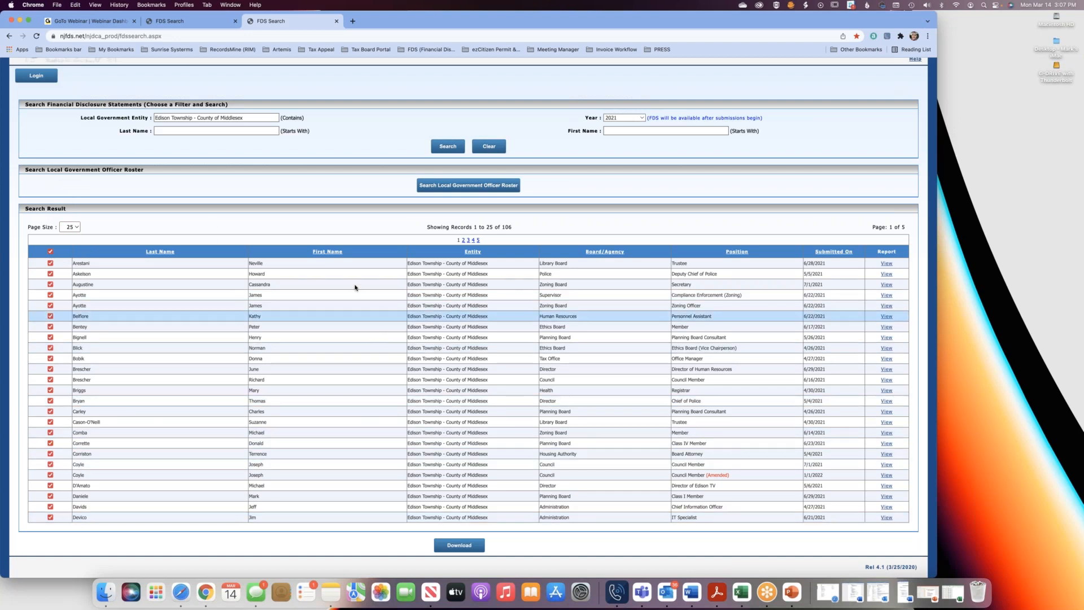
click(451, 544)
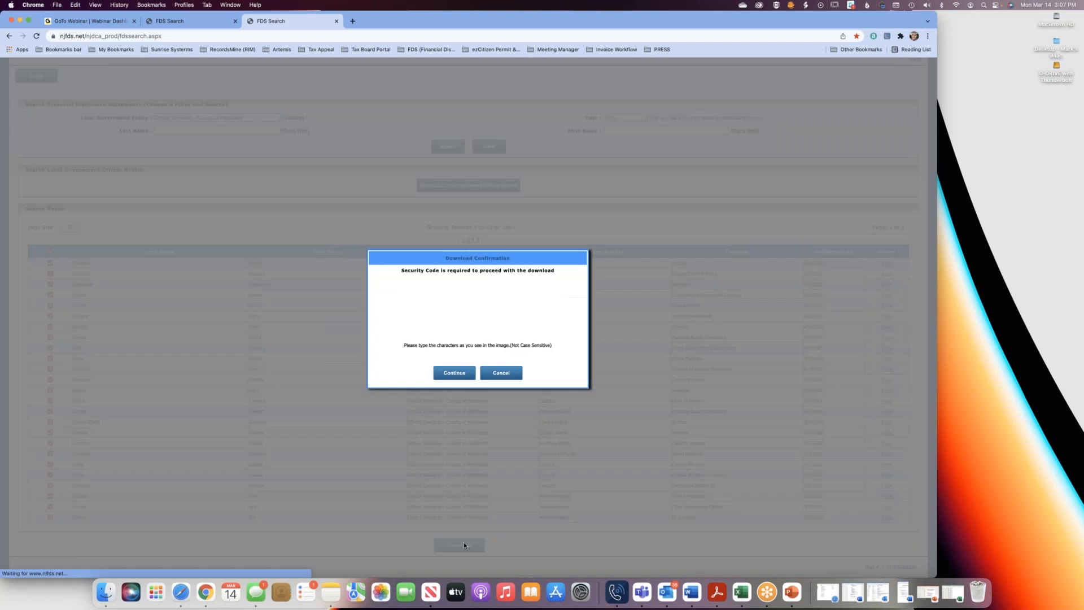
click(425, 320)
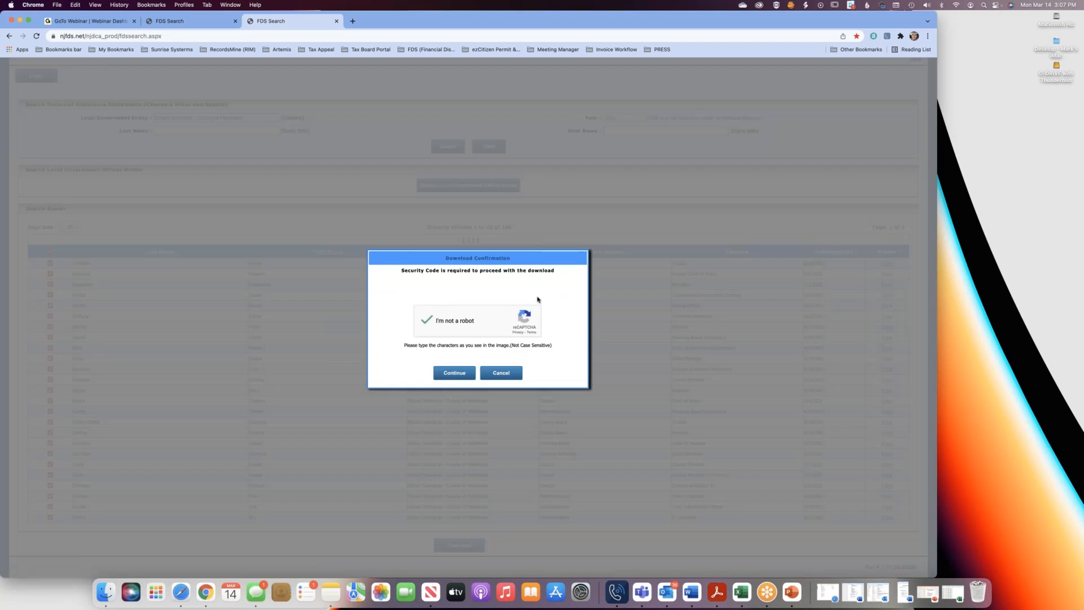
click(463, 374)
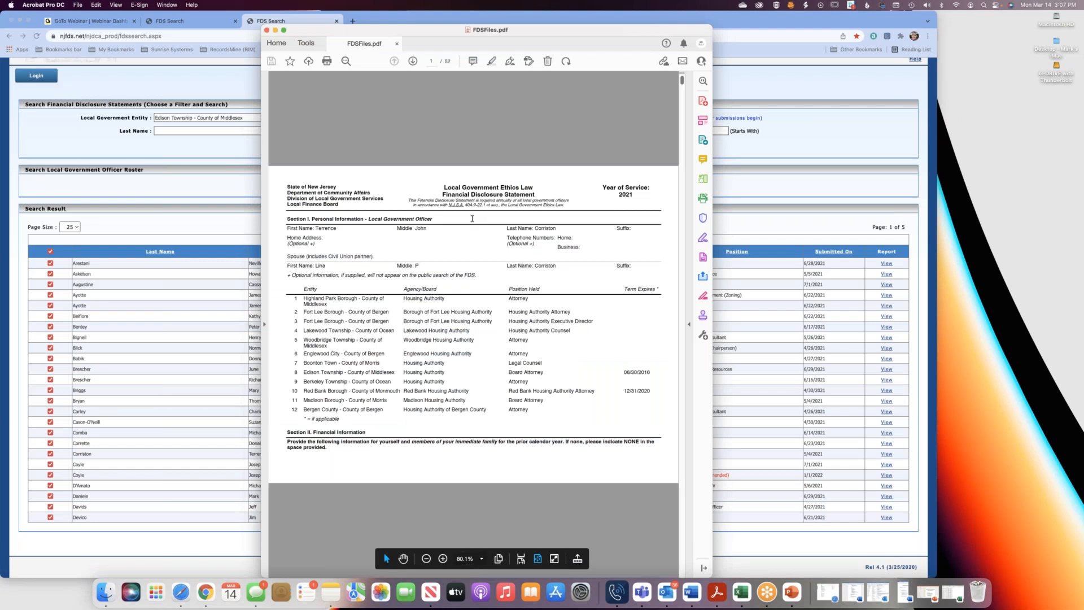
Look through the combined statements in FDSFiles.pdf and close the document.
scroll(473, 219, down, 3)
scroll(473, 219, down, 3)
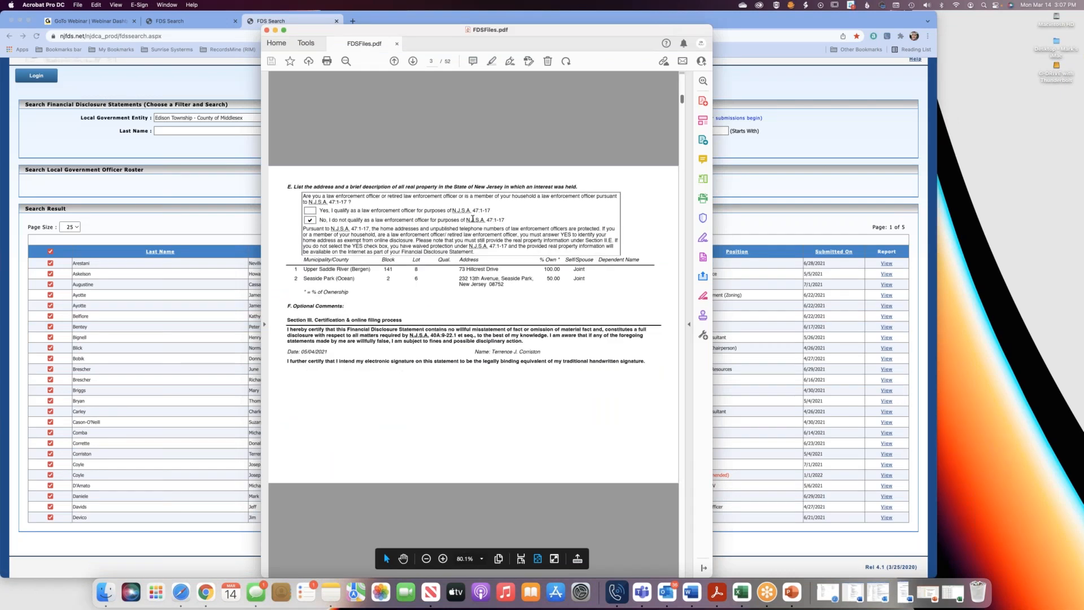
scroll(472, 219, down, 3)
scroll(472, 221, down, 3)
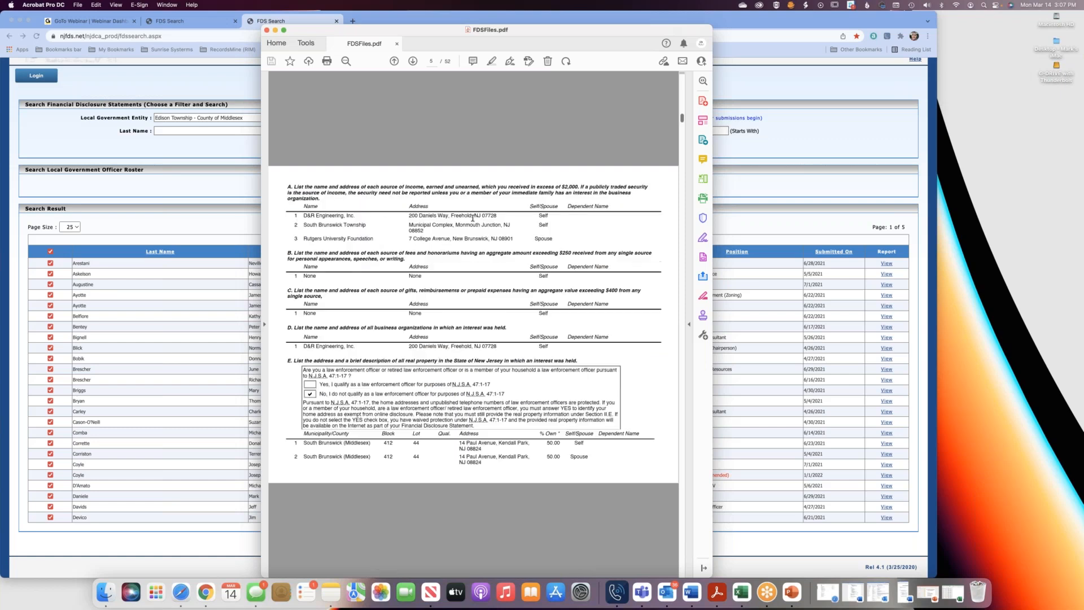
scroll(473, 222, down, 6)
scroll(473, 220, down, 6)
scroll(473, 218, down, 10)
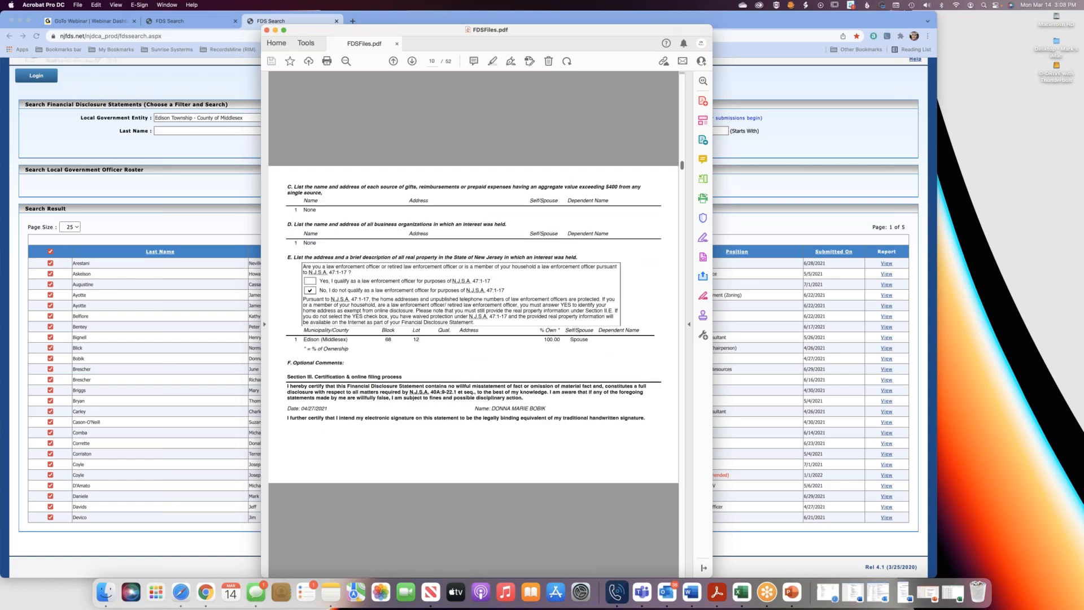
click(267, 30)
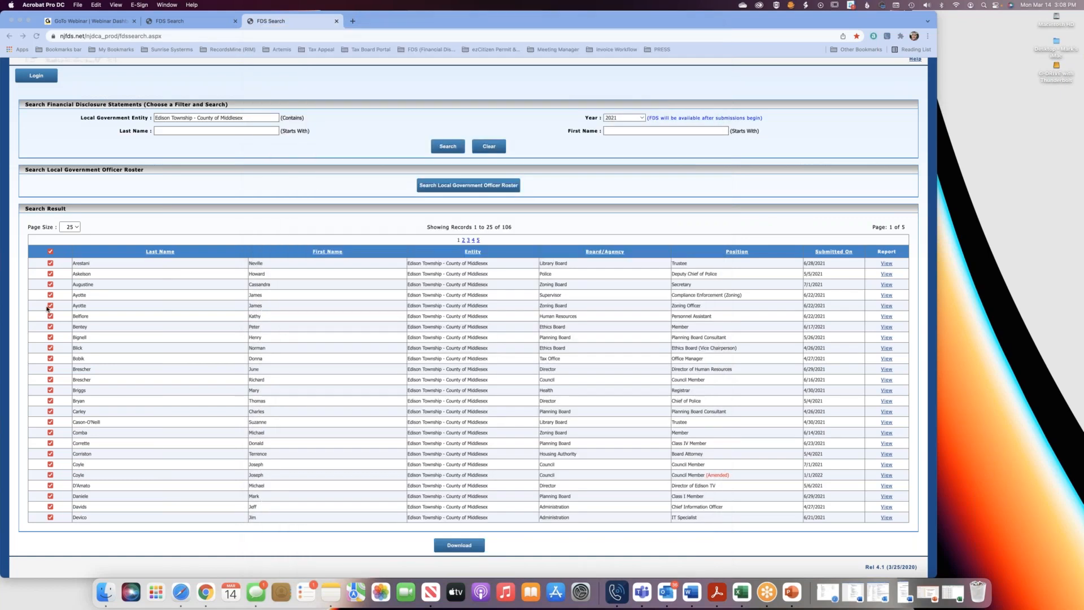
Clear the production search criteria and return to the UAT site's login page.
click(76, 228)
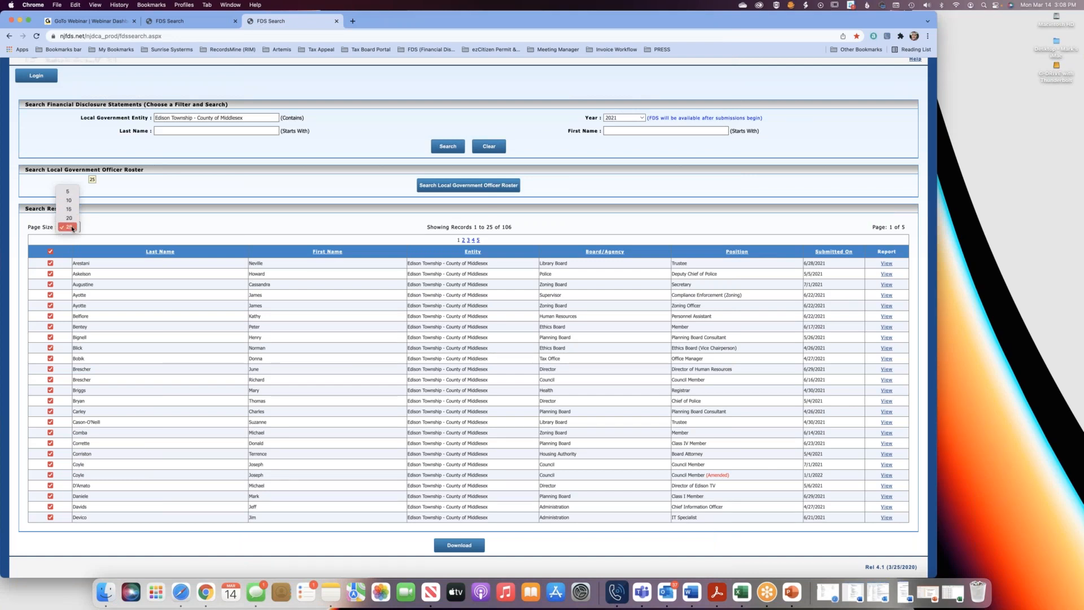
click(136, 228)
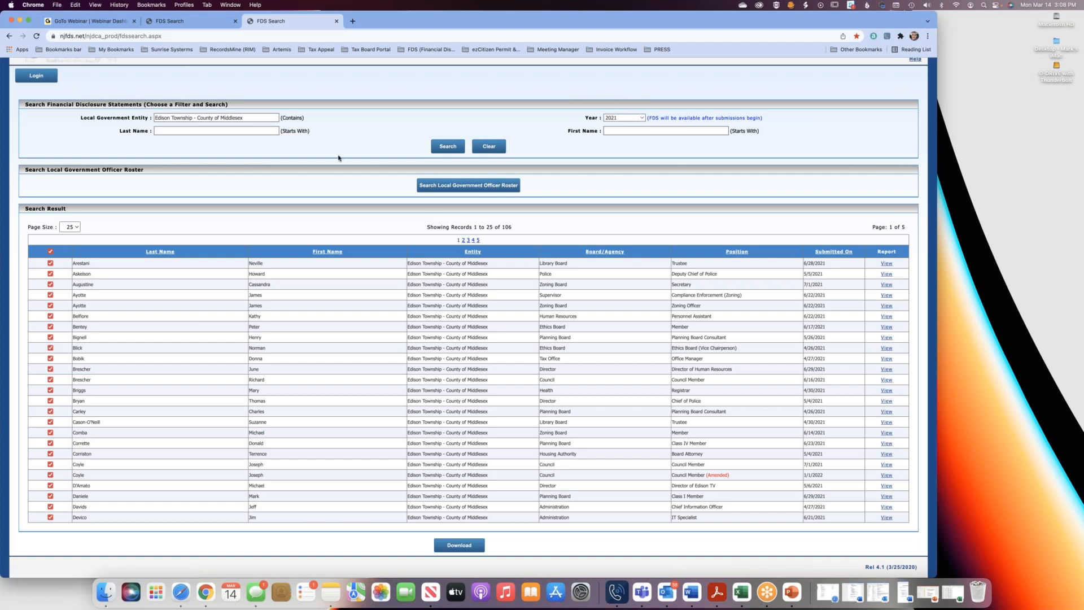
click(489, 146)
click(202, 22)
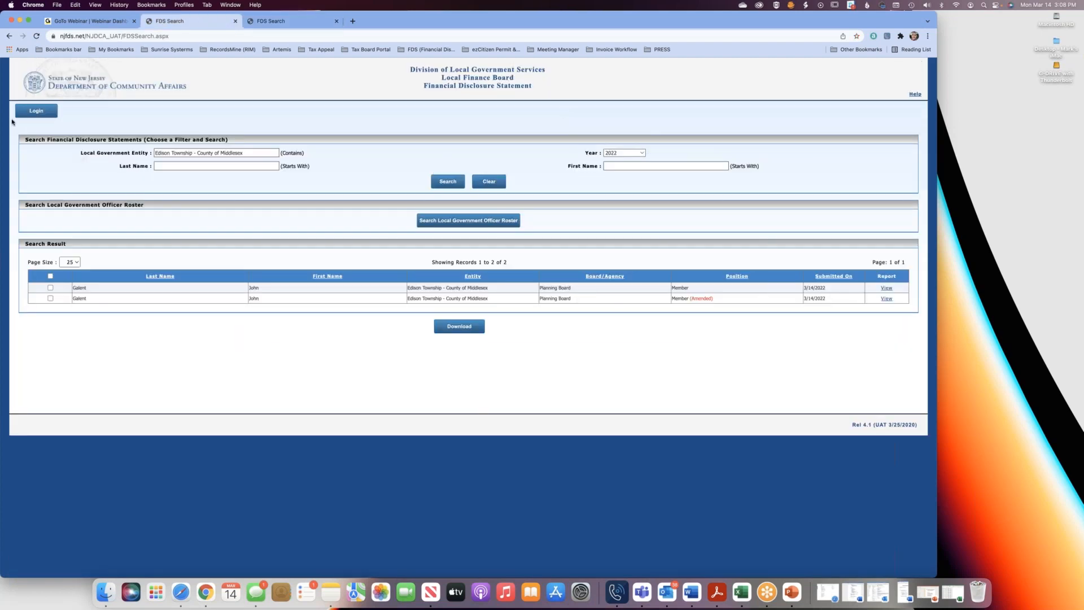
click(27, 116)
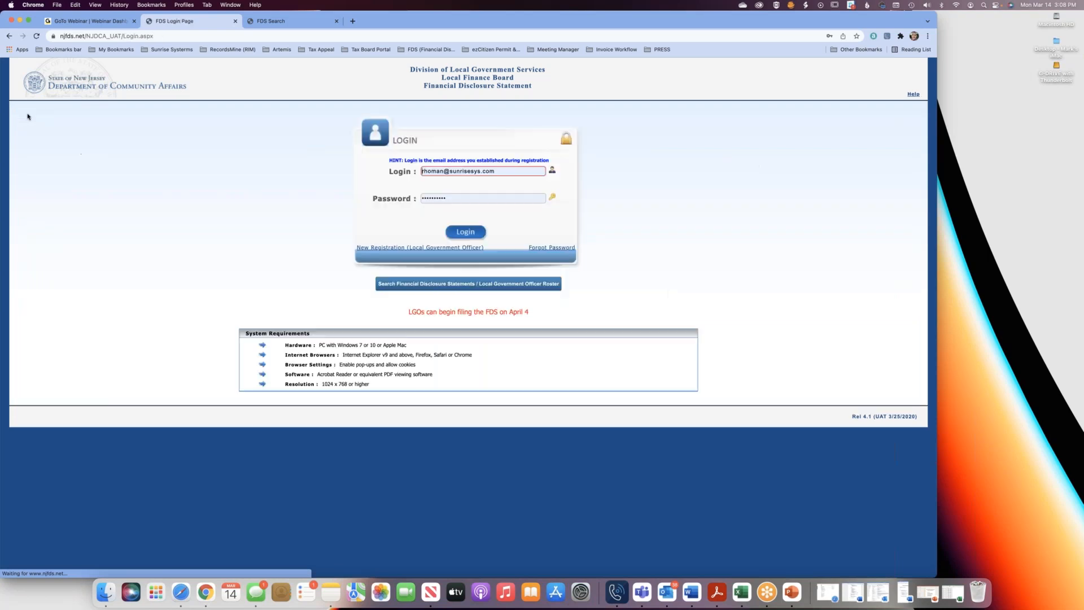